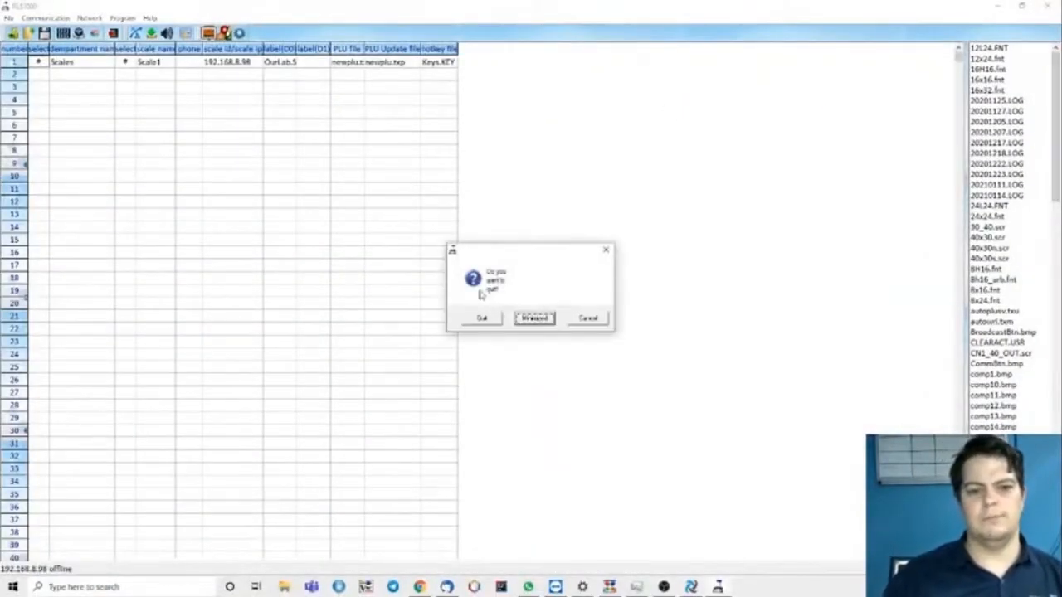
# - Quit the RLS1000 scale program and close the Scales Online window
pyautogui.click(487, 319)
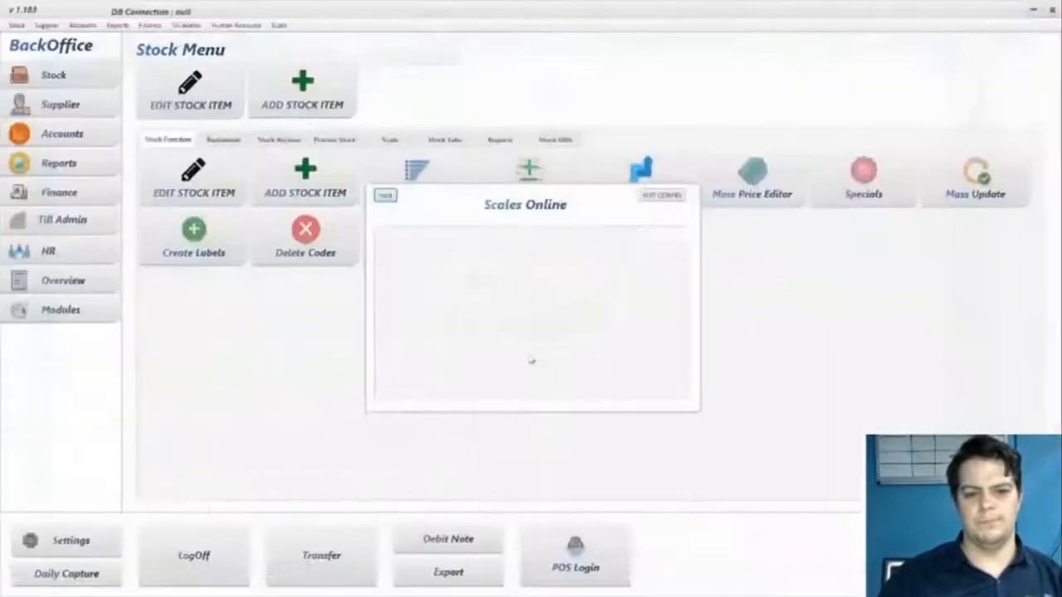
pyautogui.click(385, 195)
pyautogui.click(292, 97)
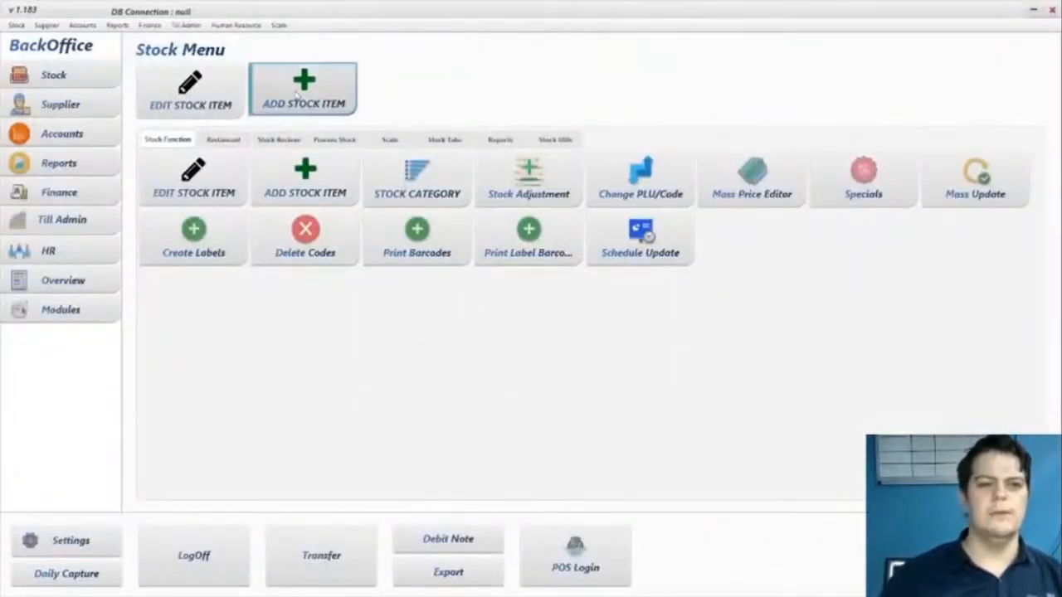
pyautogui.click(80, 86)
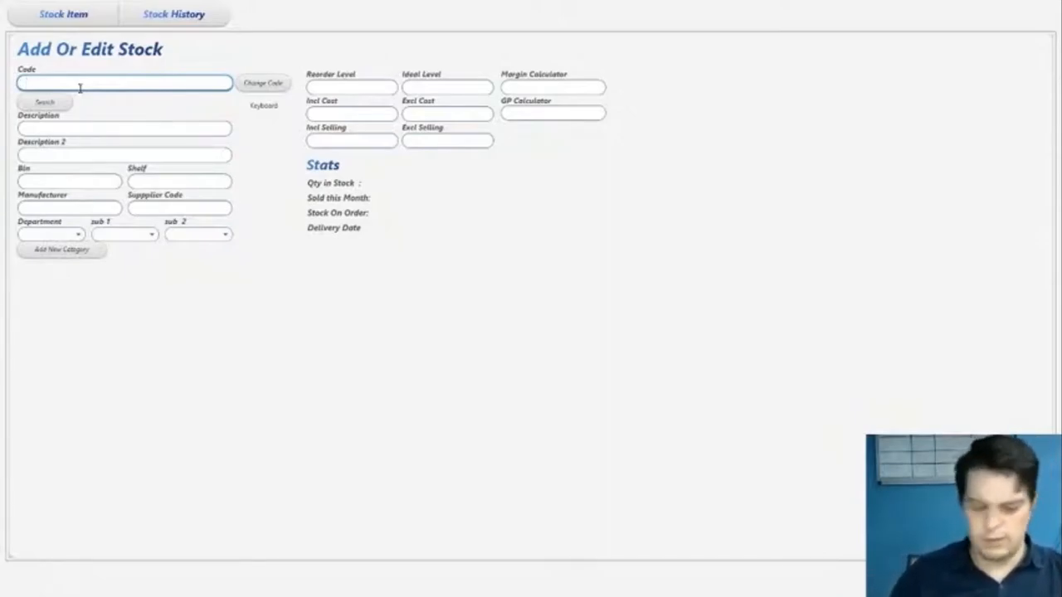
pyautogui.write('1')
pyautogui.press('Return')
pyautogui.doubleClick(80, 88)
pyautogui.write('111')
pyautogui.press('Return')
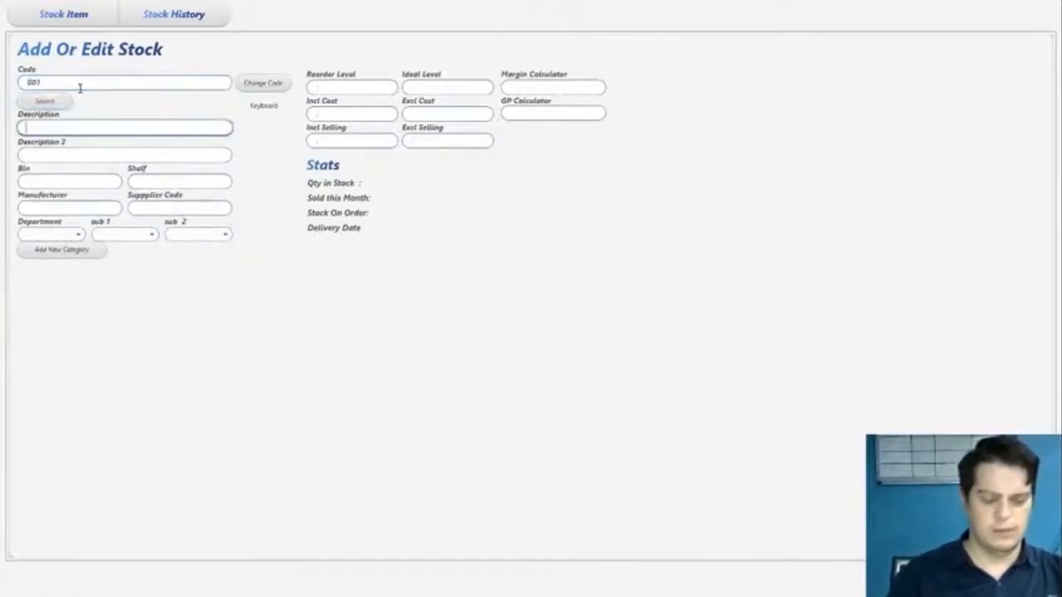
pyautogui.write('Buns')
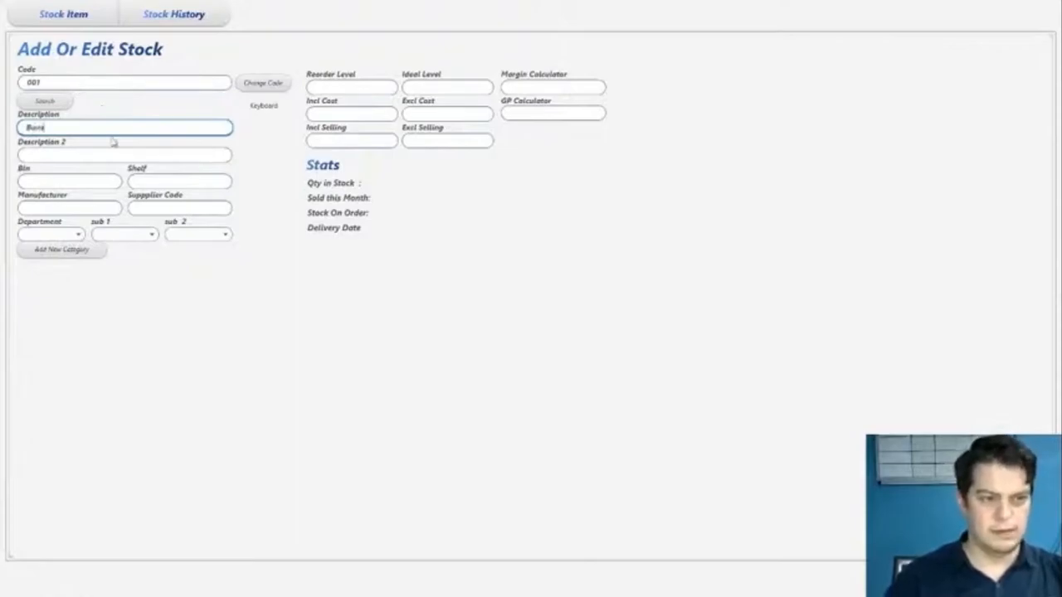
pyautogui.click(58, 238)
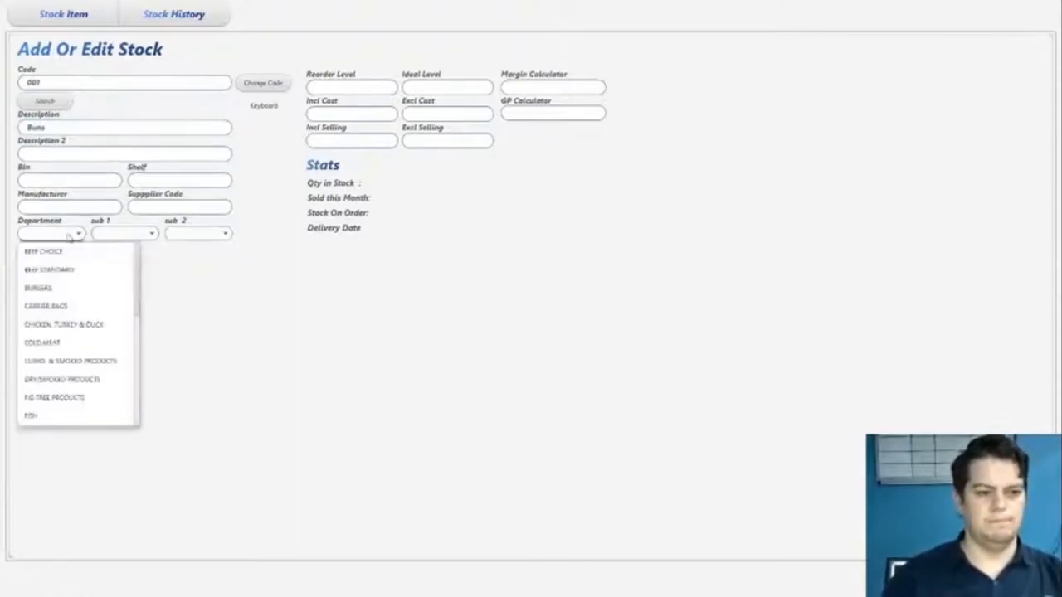
pyautogui.scroll(-4, 65, 349)
pyautogui.scroll(-2, 66, 384)
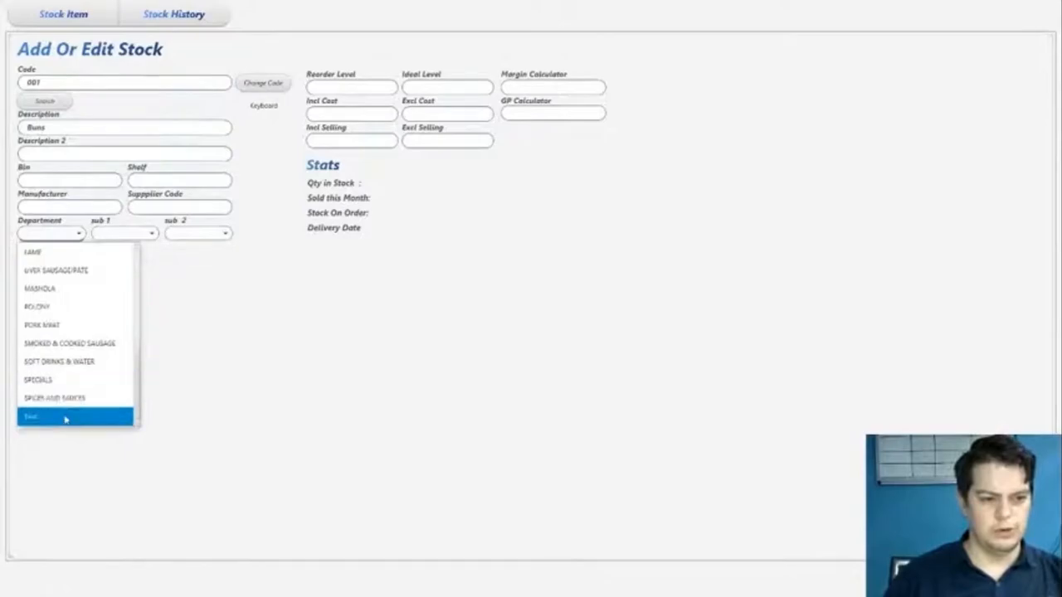
pyautogui.click(66, 419)
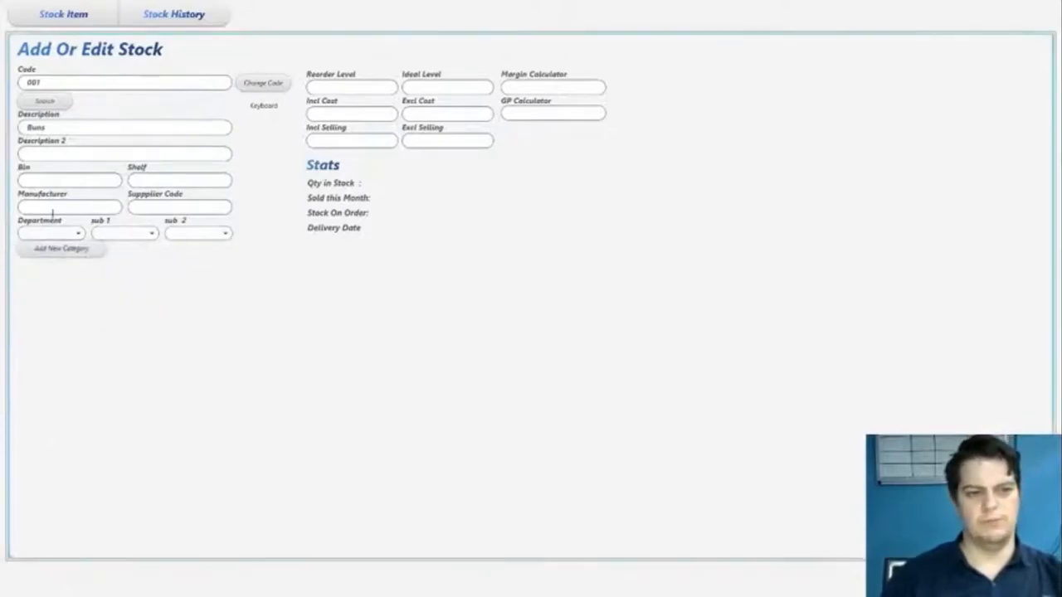
pyautogui.click(962, 577)
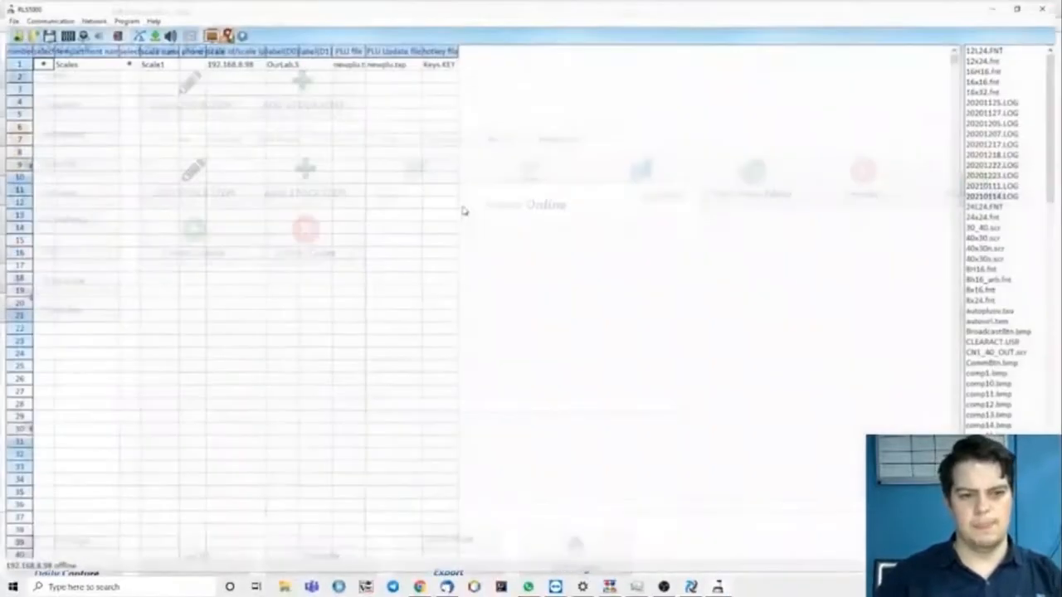
pyautogui.click(1049, 5)
pyautogui.click(481, 317)
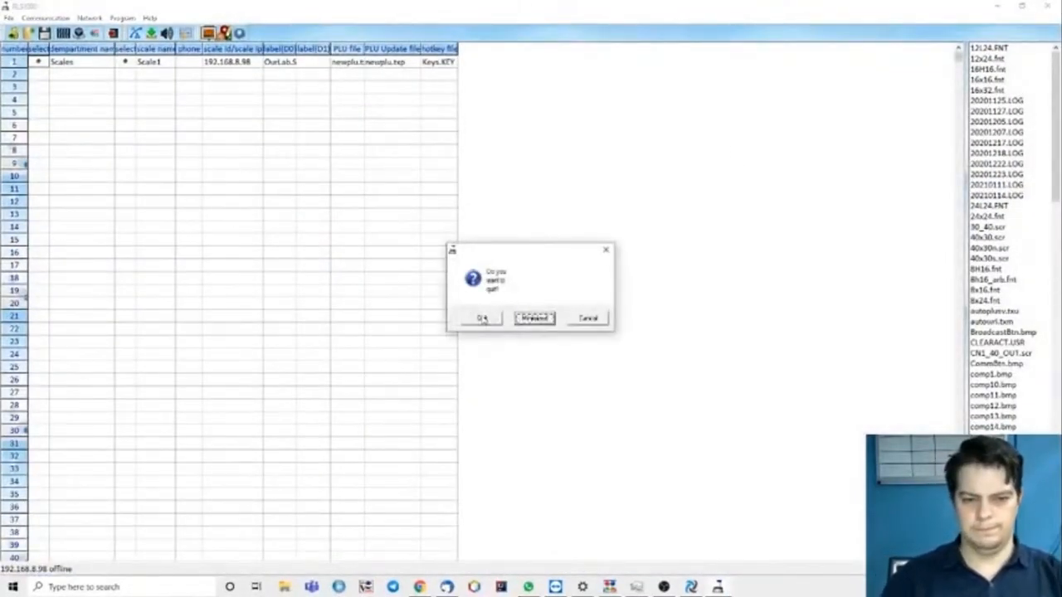
pyautogui.click(389, 200)
# - Add a main product category named Ingredients that is hidden from sales, and leave the category editor
pyautogui.click(417, 178)
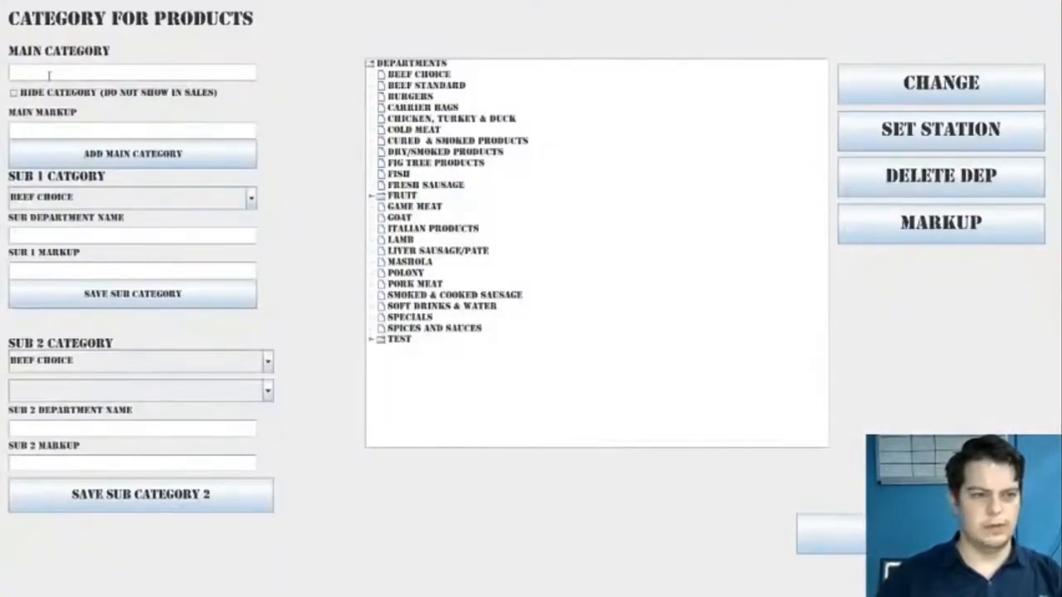
pyautogui.write('INGRE')
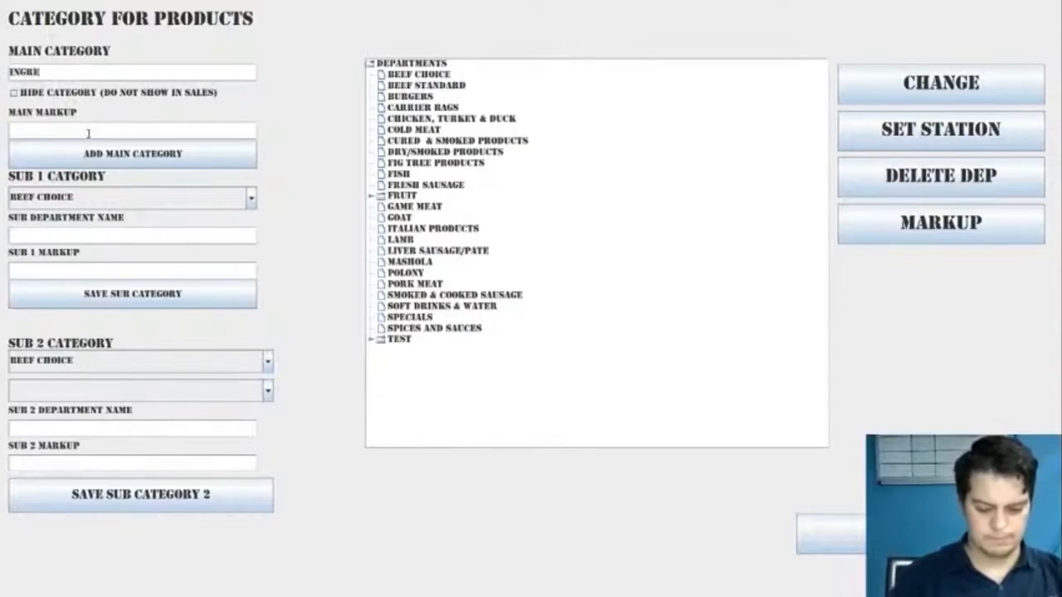
pyautogui.write('DIENTS')
pyautogui.click(50, 93)
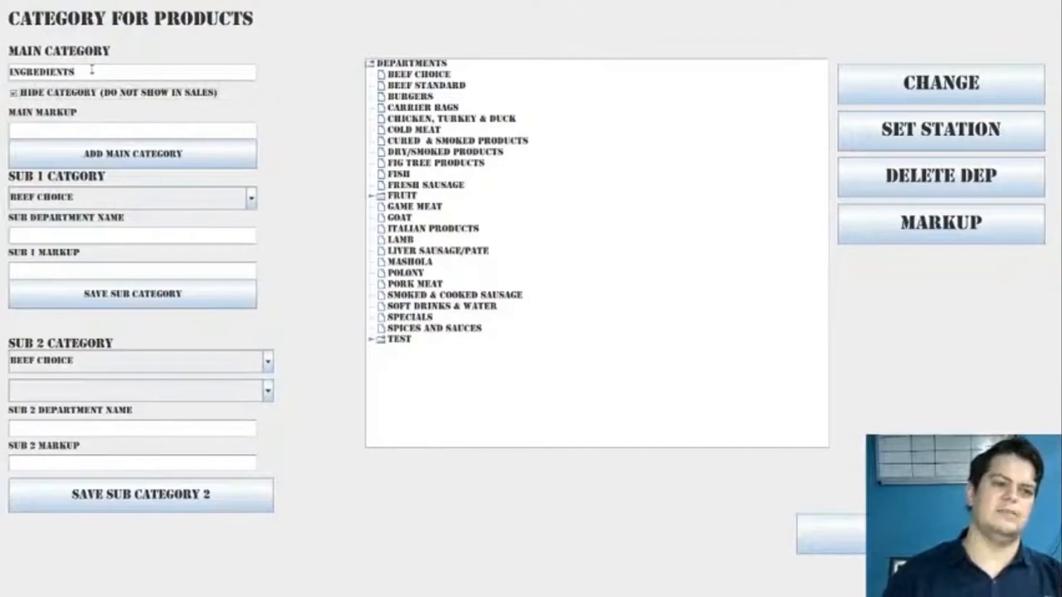
pyautogui.moveTo(90, 71); pyautogui.dragTo(4, 76)
pyautogui.click(35, 157)
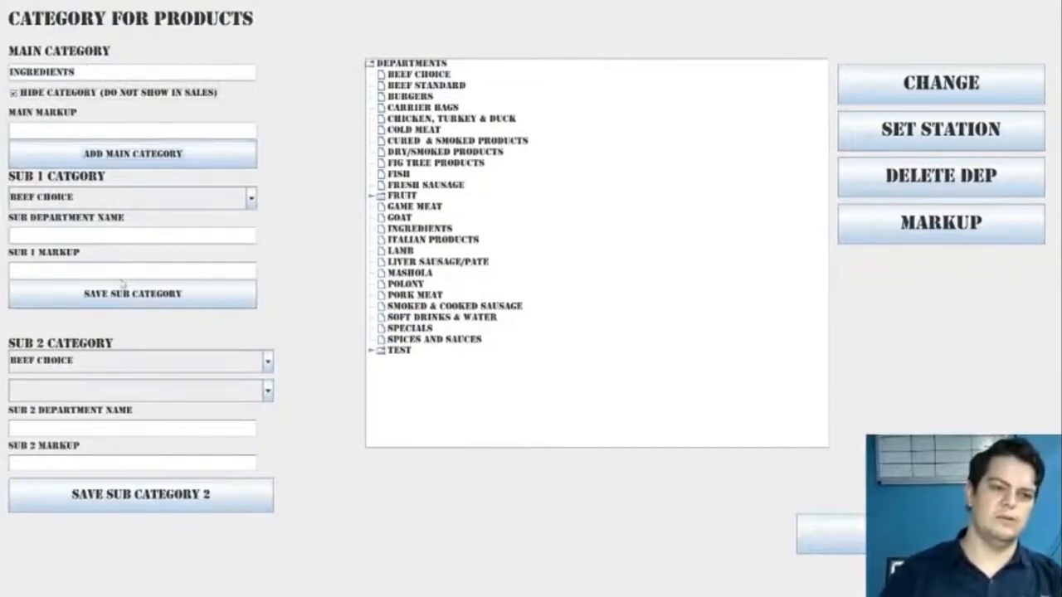
pyautogui.click(858, 521)
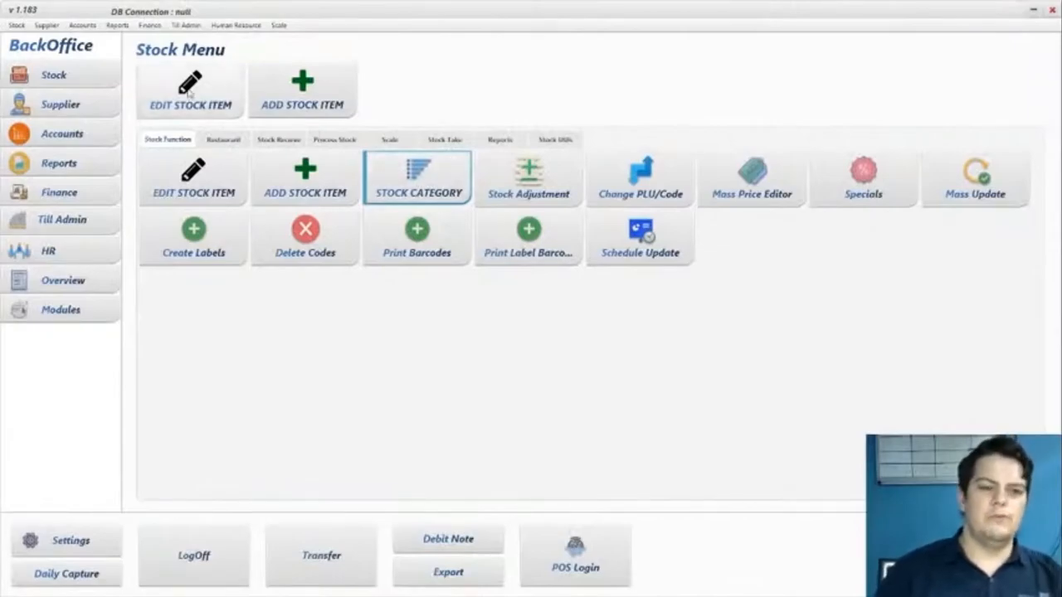
# - Start a new stock item with code 001 and description Buns
pyautogui.click(302, 92)
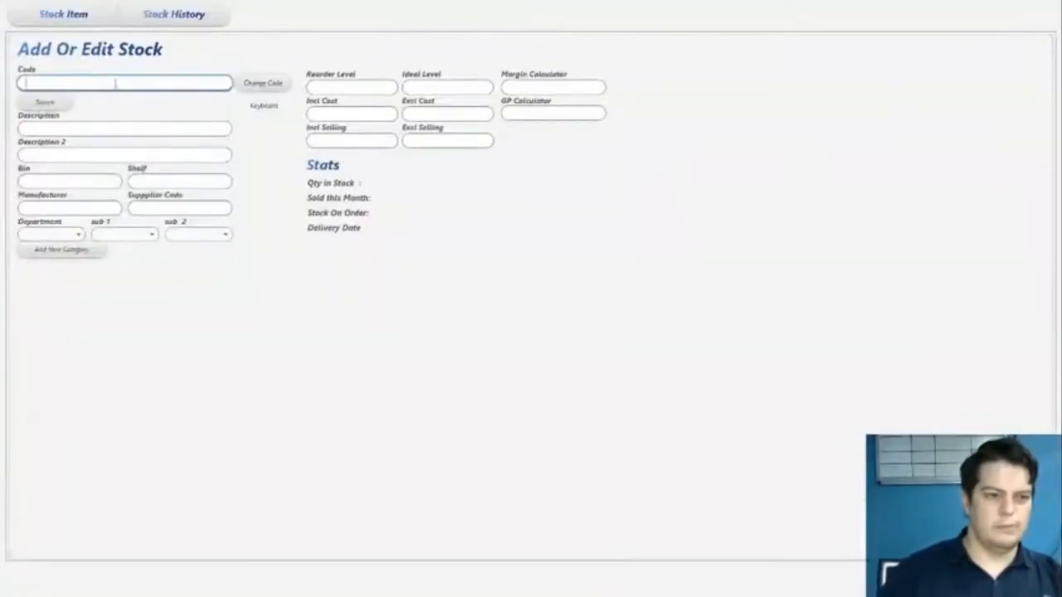
pyautogui.write('000')
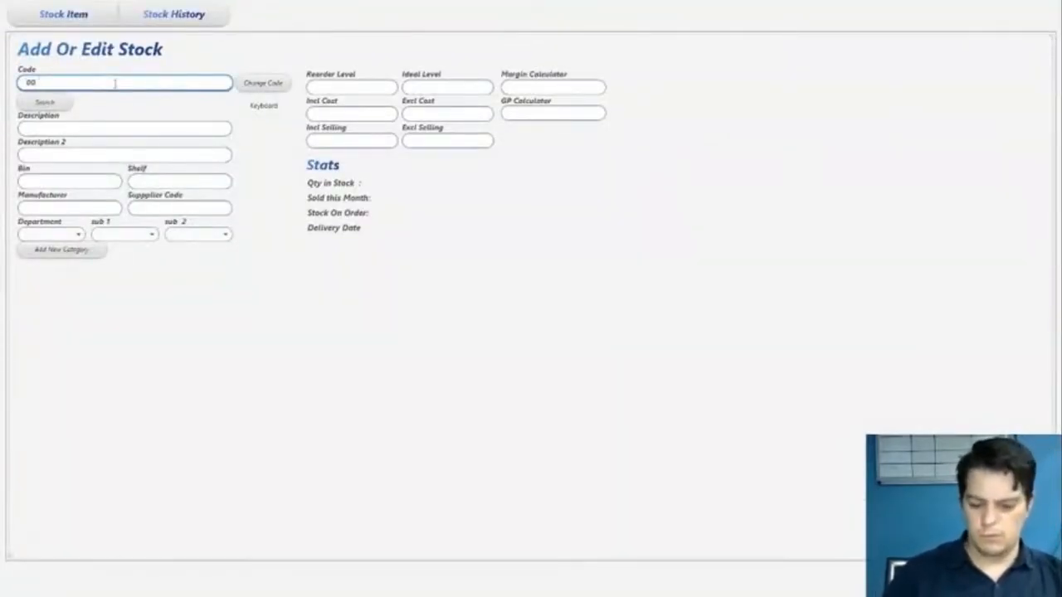
pyautogui.write('1')
pyautogui.press('Return')
pyautogui.write('Bolts')
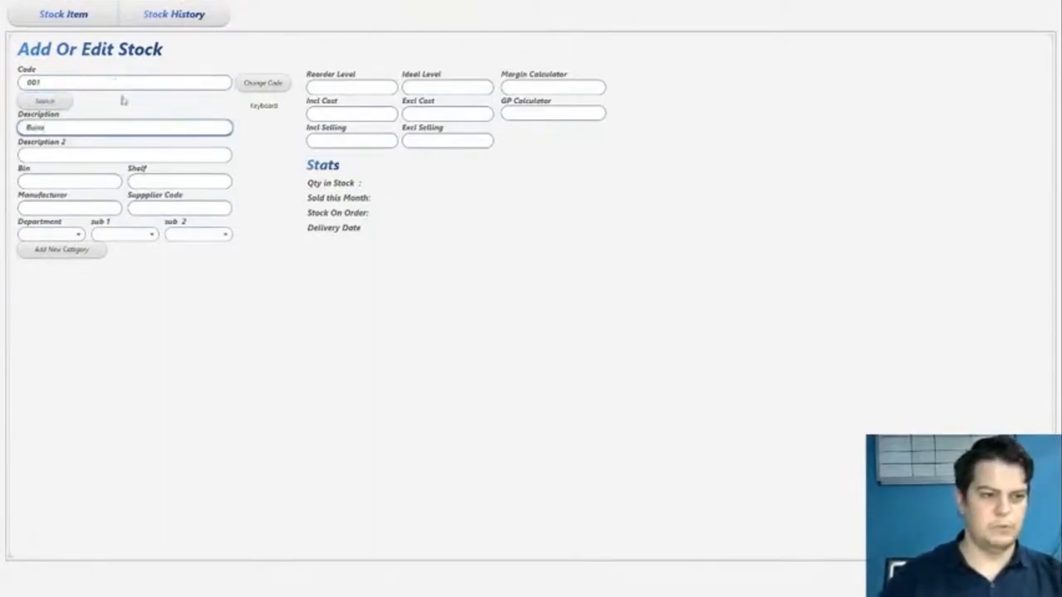
# - Assign the Buns item to the Ingredients department
pyautogui.click(65, 236)
pyautogui.scroll(-3, 77, 363)
pyautogui.scroll(-3, 76, 398)
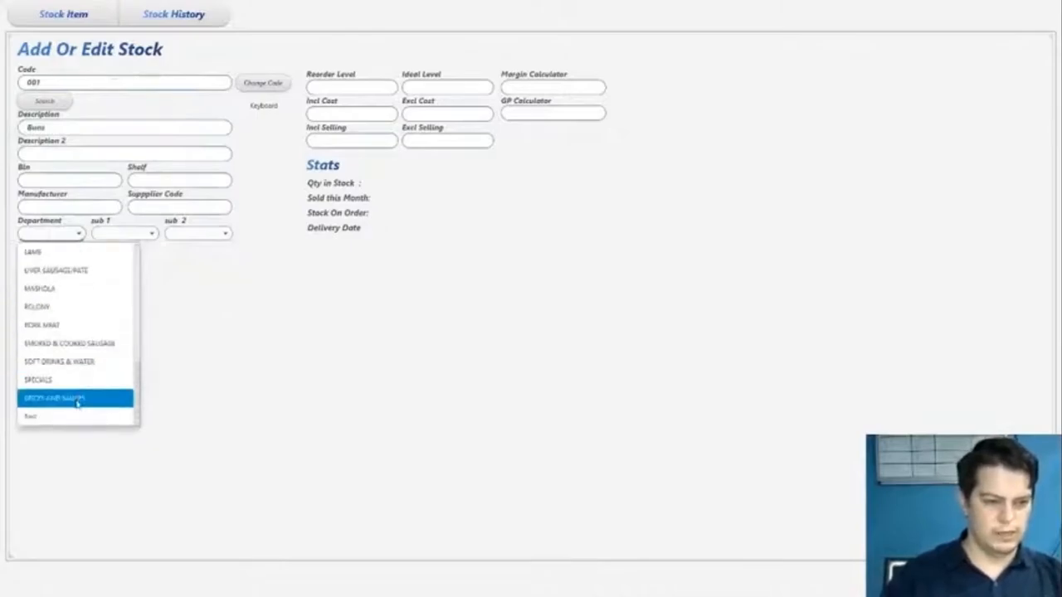
pyautogui.scroll(2, 76, 390)
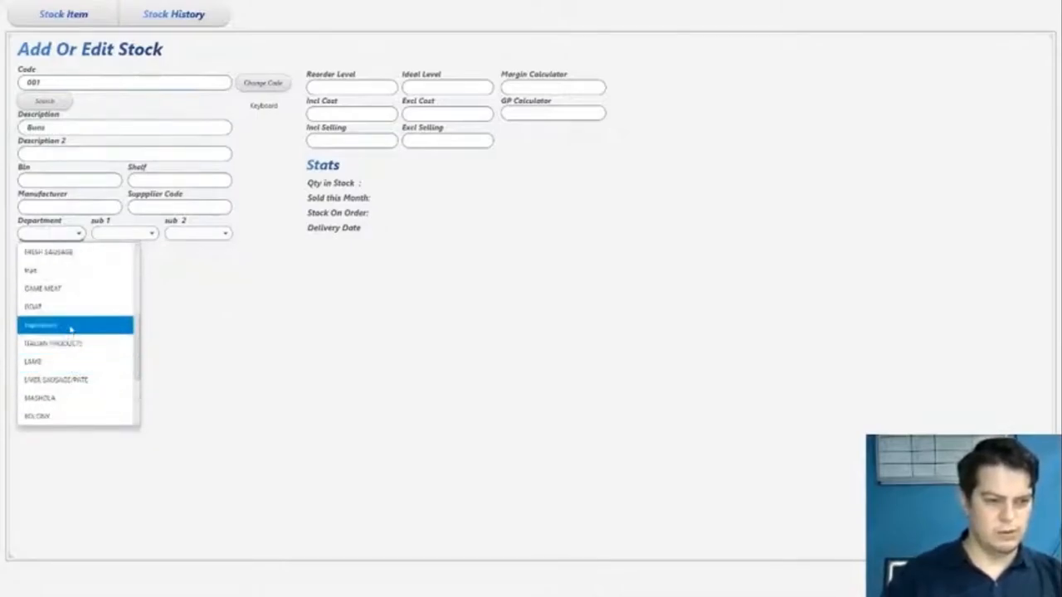
pyautogui.click(72, 325)
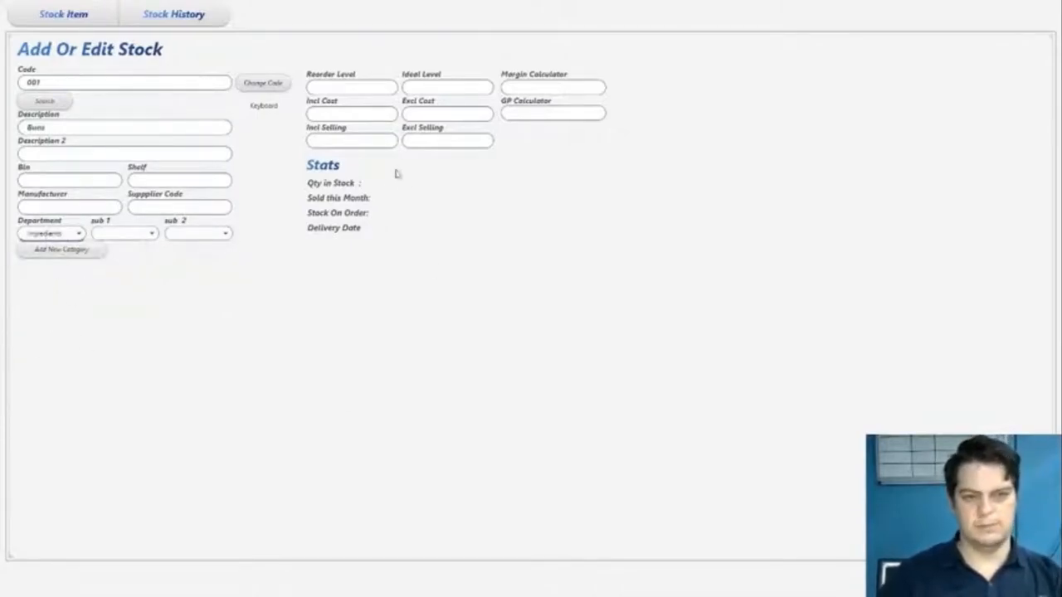
# - Set the Buns item's reorder level to 10 and its ideal level to 60
pyautogui.click(329, 87)
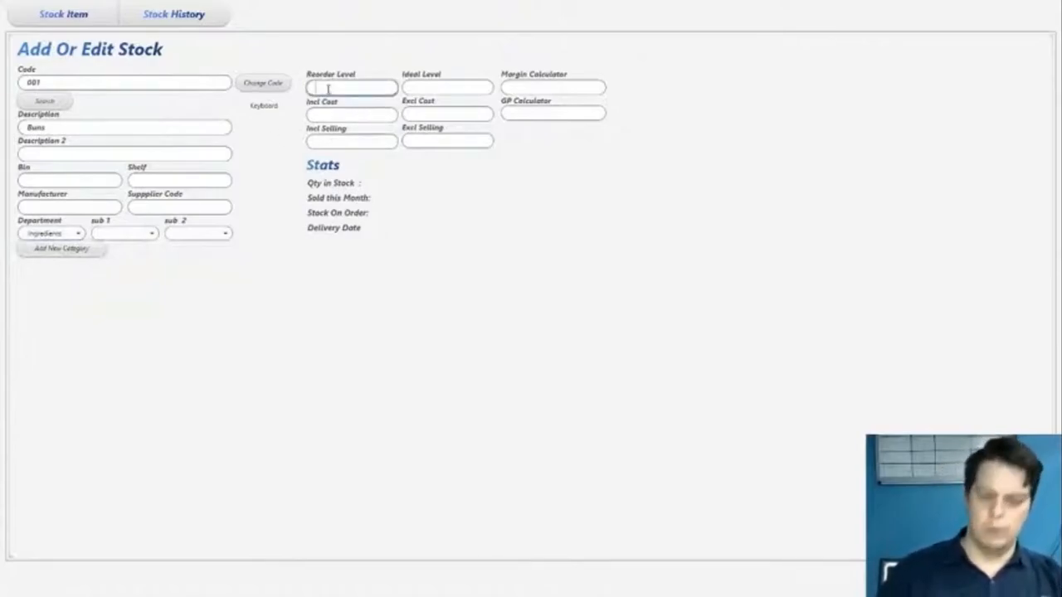
pyautogui.write('10')
pyautogui.press('Tab')
pyautogui.click(419, 86)
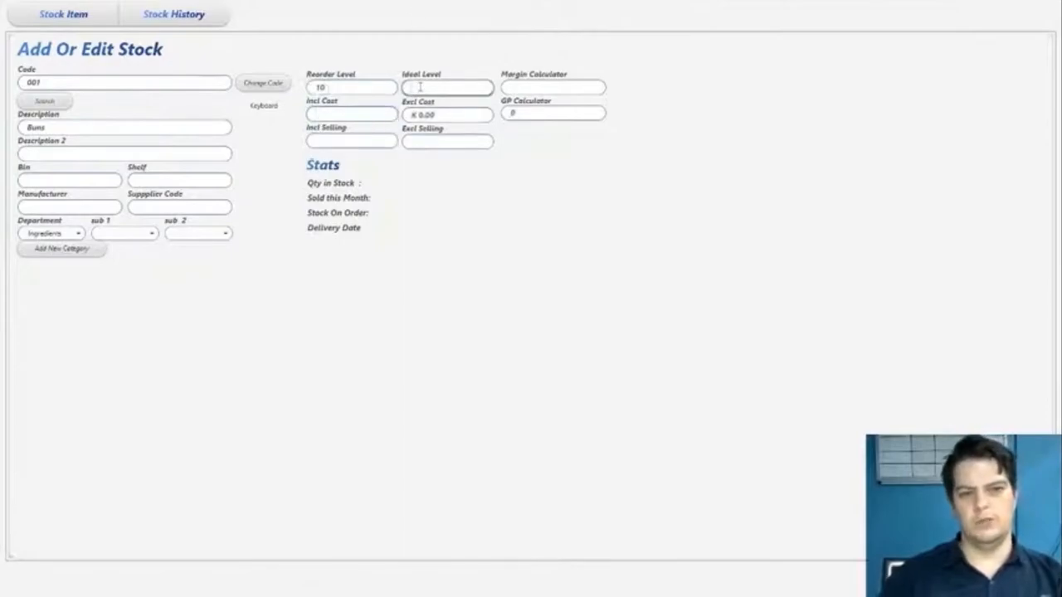
pyautogui.write('80')
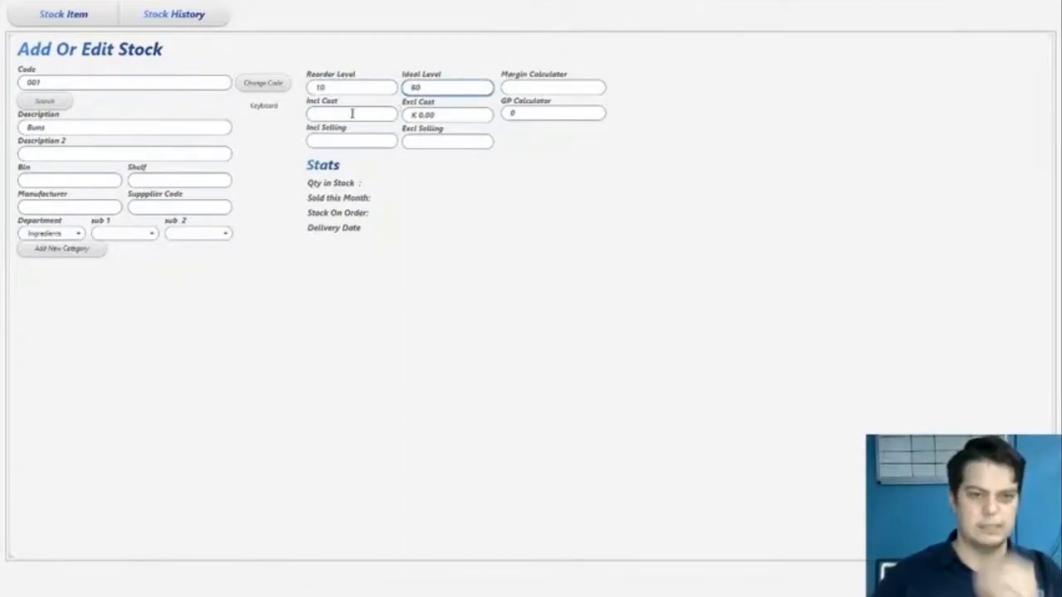
# - Set the Buns item's cost excluding tax to 1.5, leave the selling price empty and save the item
pyautogui.click(445, 110)
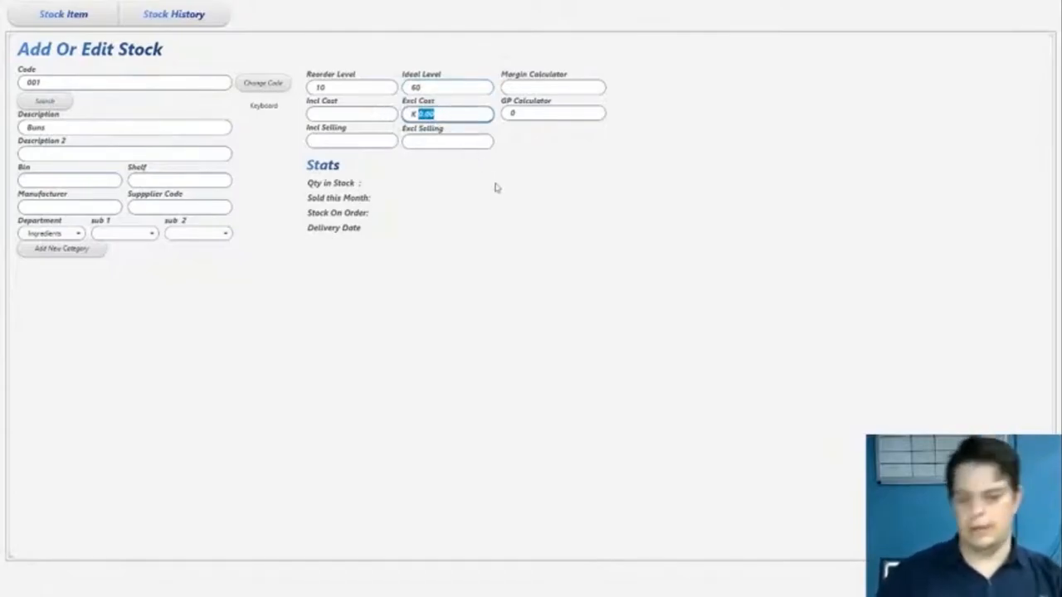
pyautogui.write('1.0')
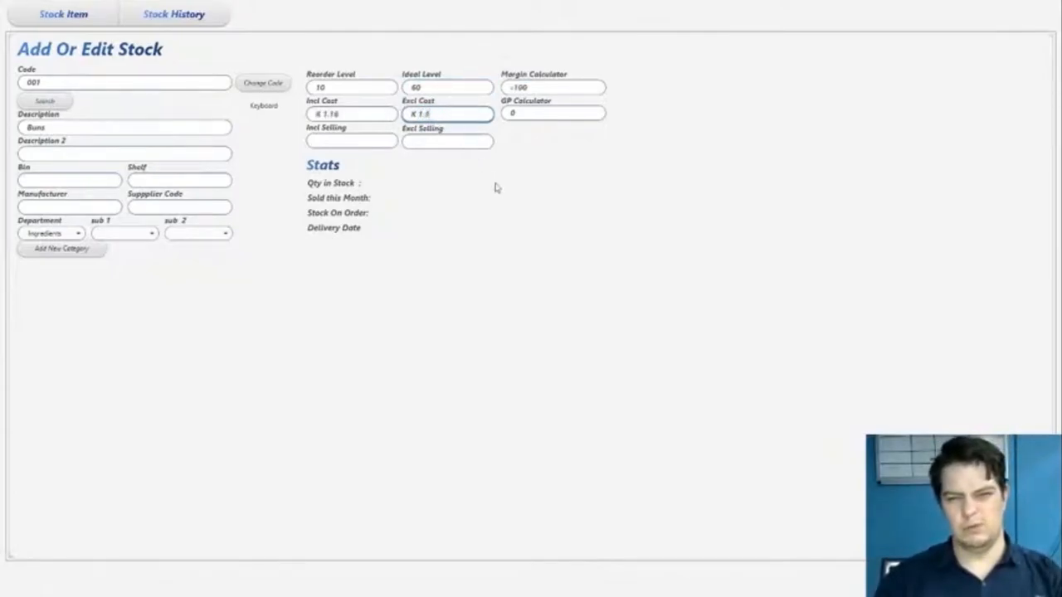
pyautogui.click(393, 144)
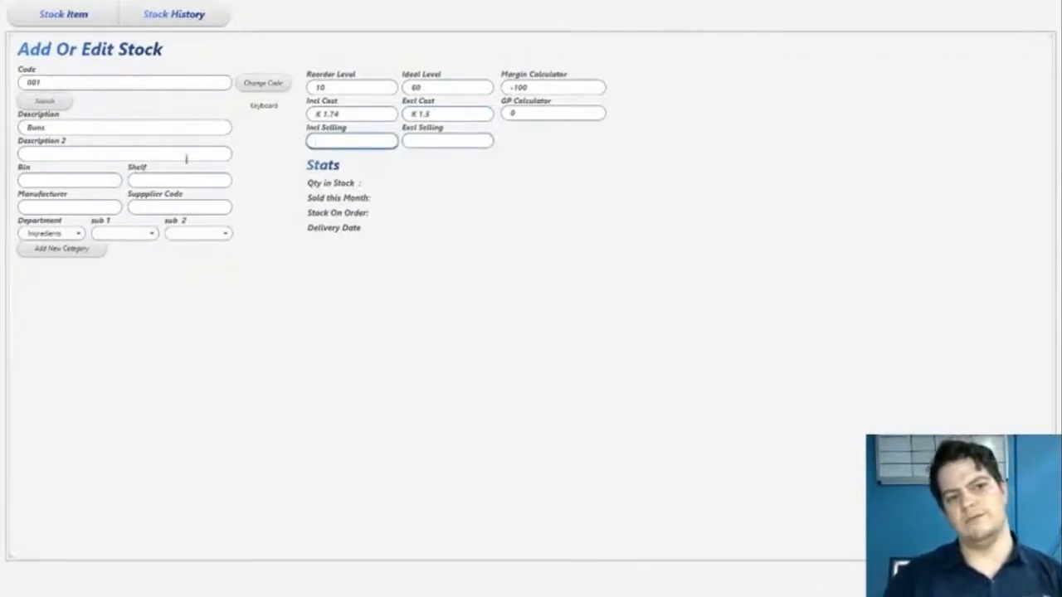
pyautogui.click(971, 573)
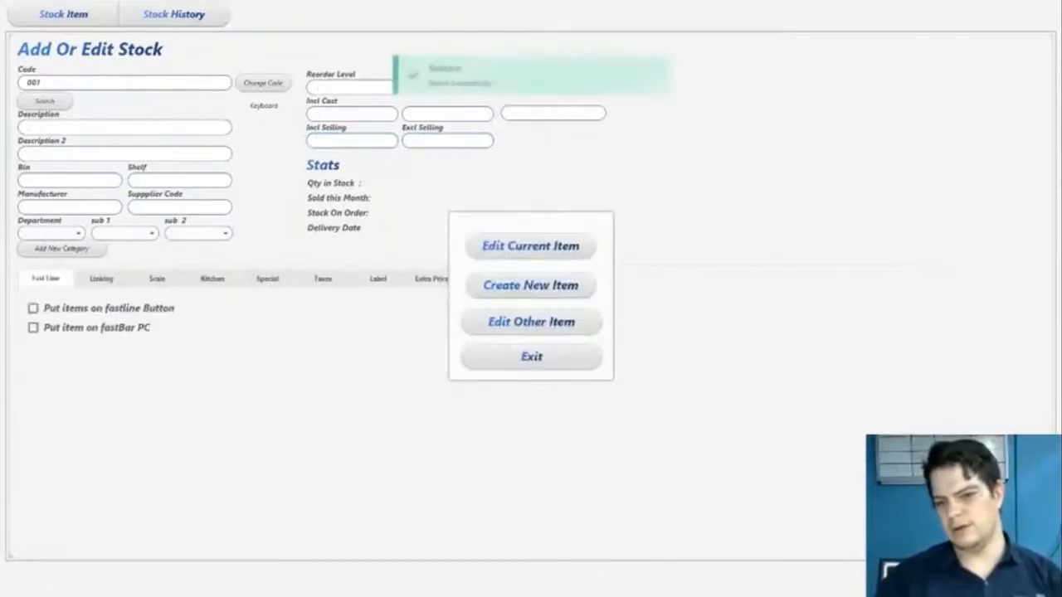
# - Continue in the stock editor and start another item with code 002 and description Patty
pyautogui.click(511, 247)
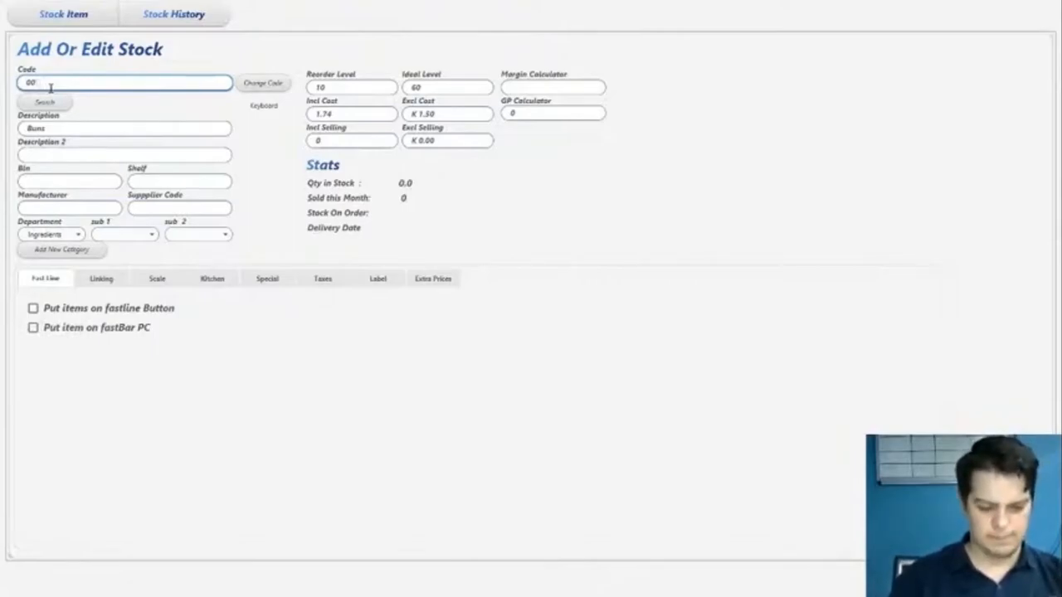
pyautogui.press('Return')
pyautogui.write('P')
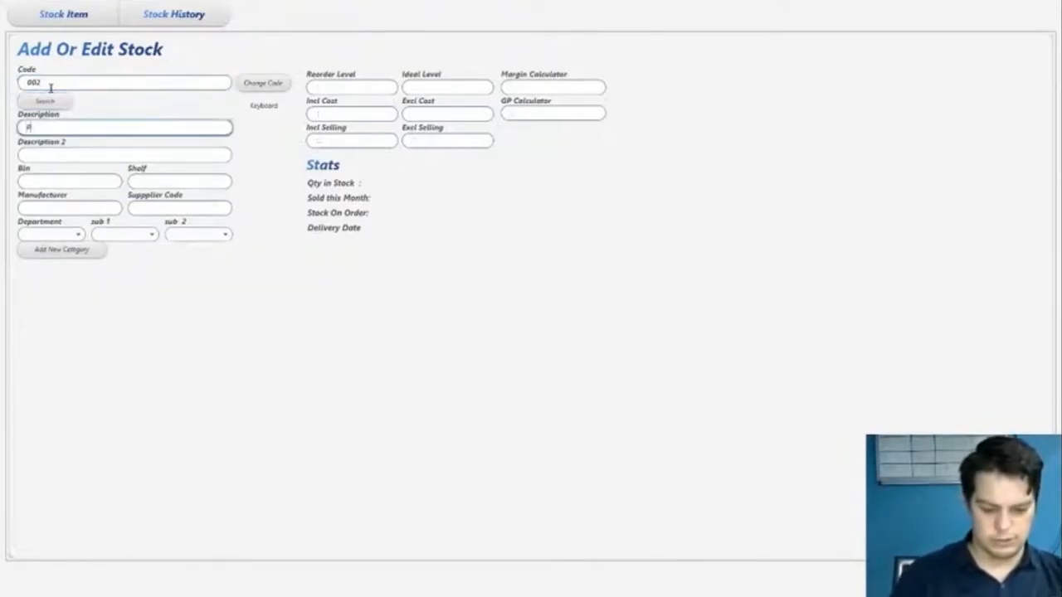
pyautogui.write('utty')
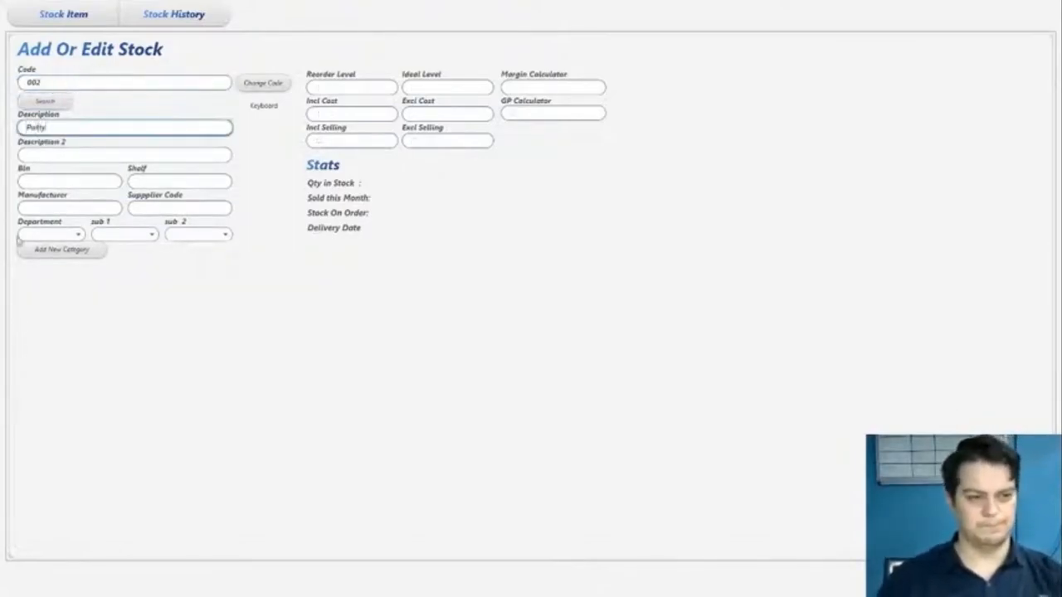
# - Assign the Patty item to the Ingredients department and leave its first sub-category empty
pyautogui.click(64, 237)
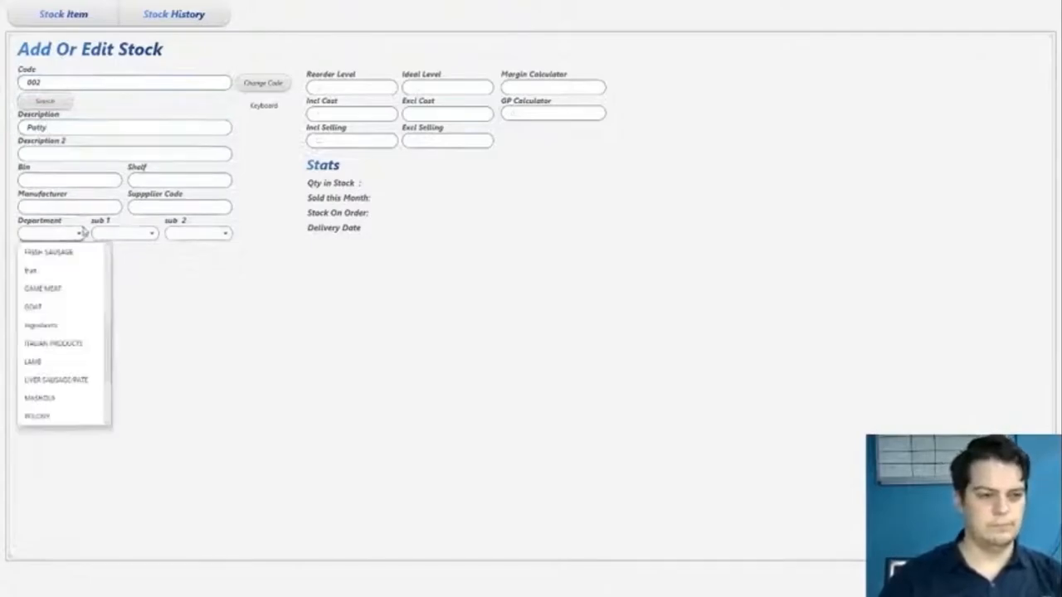
pyautogui.click(62, 325)
pyautogui.click(131, 235)
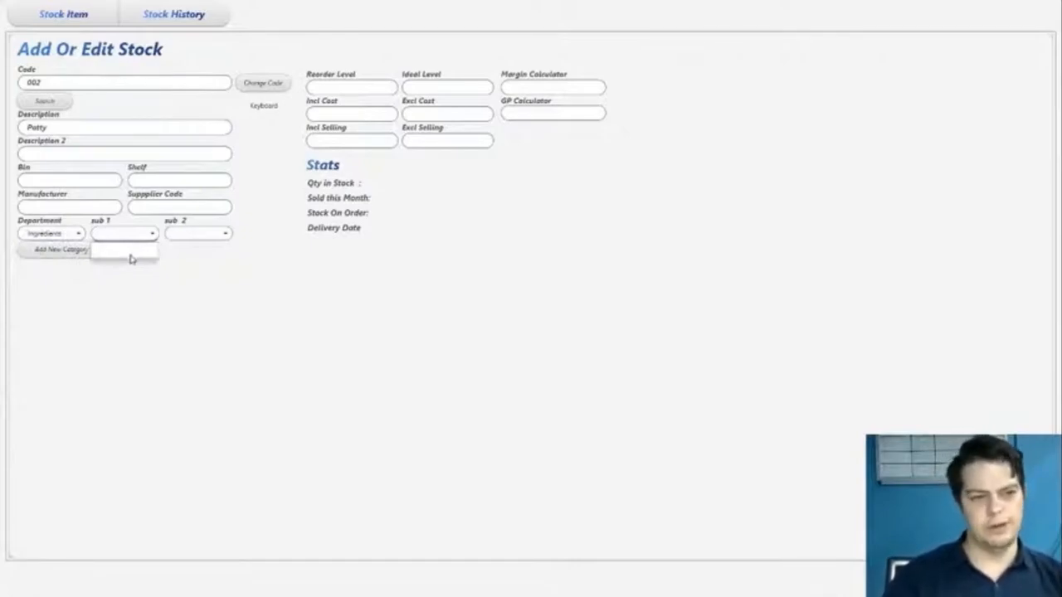
pyautogui.click(126, 237)
pyautogui.click(123, 236)
pyautogui.click(221, 257)
# - Set the Patty item's reorder level to 15 and its ideal level to 100
pyautogui.click(343, 87)
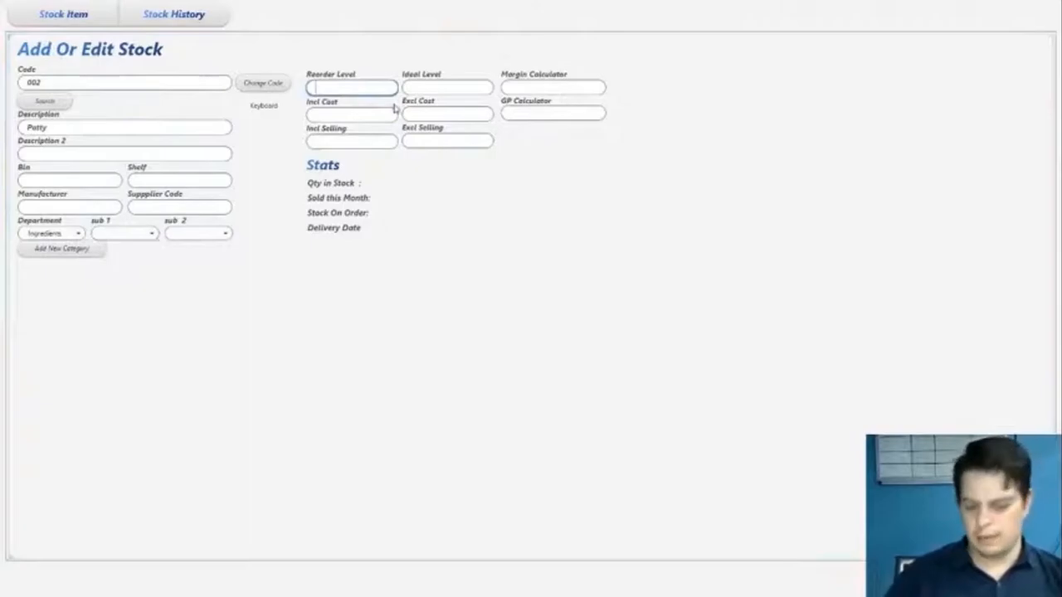
pyautogui.press('Tab')
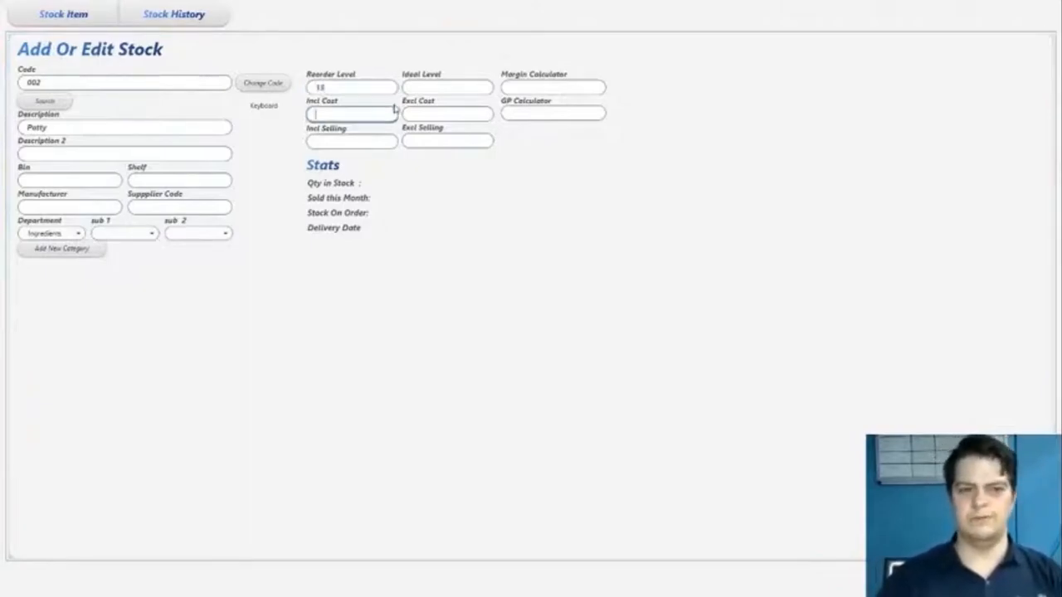
pyautogui.click(451, 89)
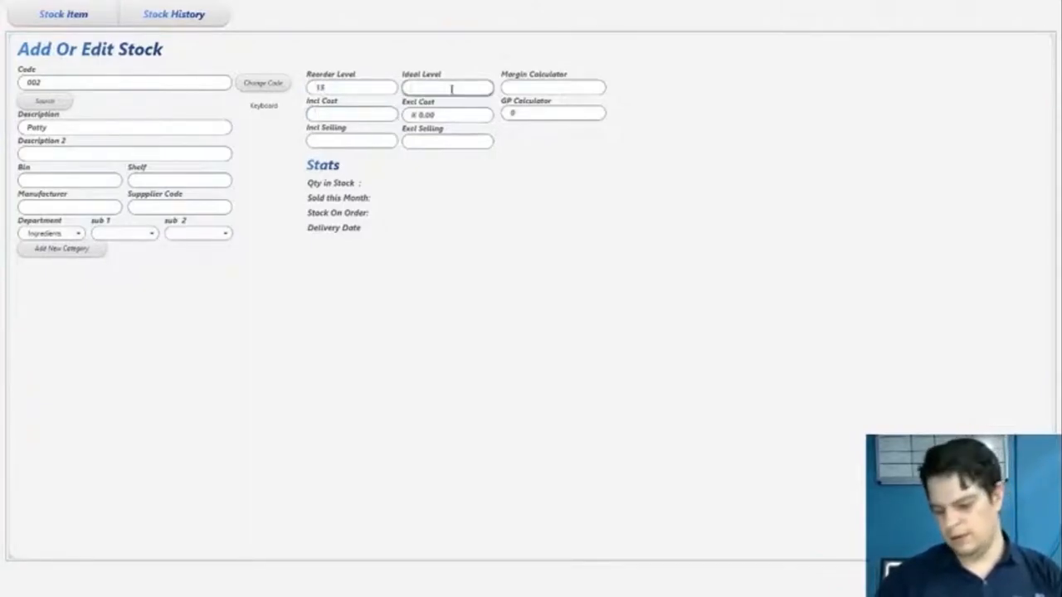
pyautogui.write('100')
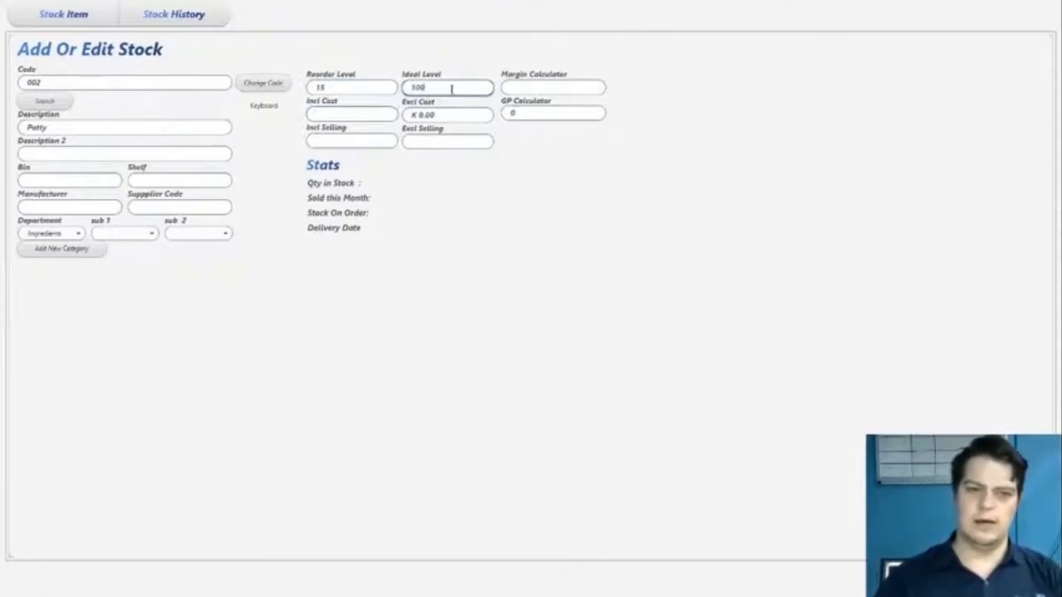
# - Set the Patty item's cost including tax to 7.5, leave the selling price empty and save the item
pyautogui.click(369, 113)
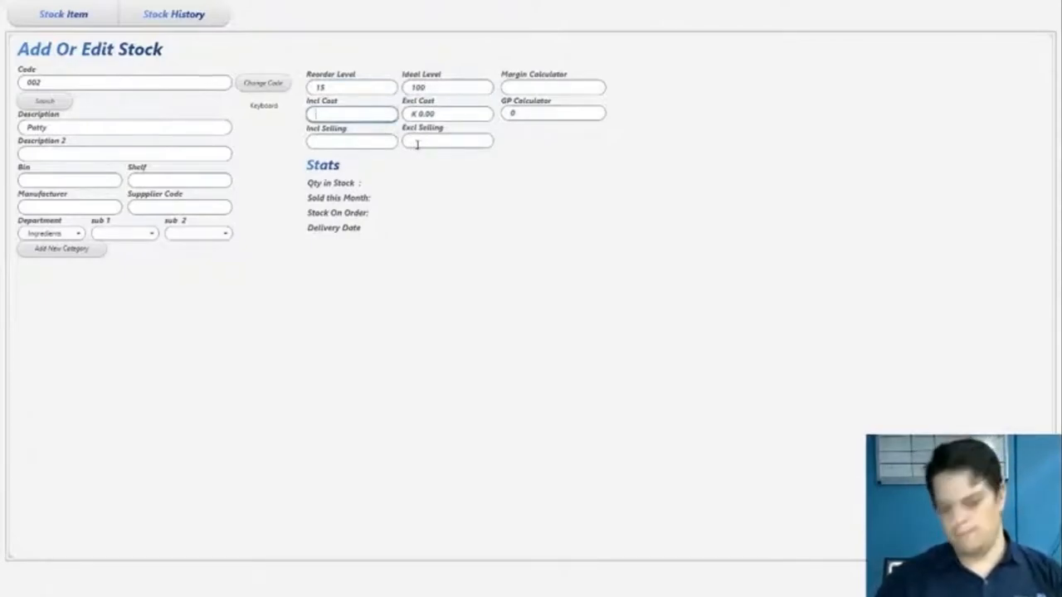
pyautogui.write('7.5')
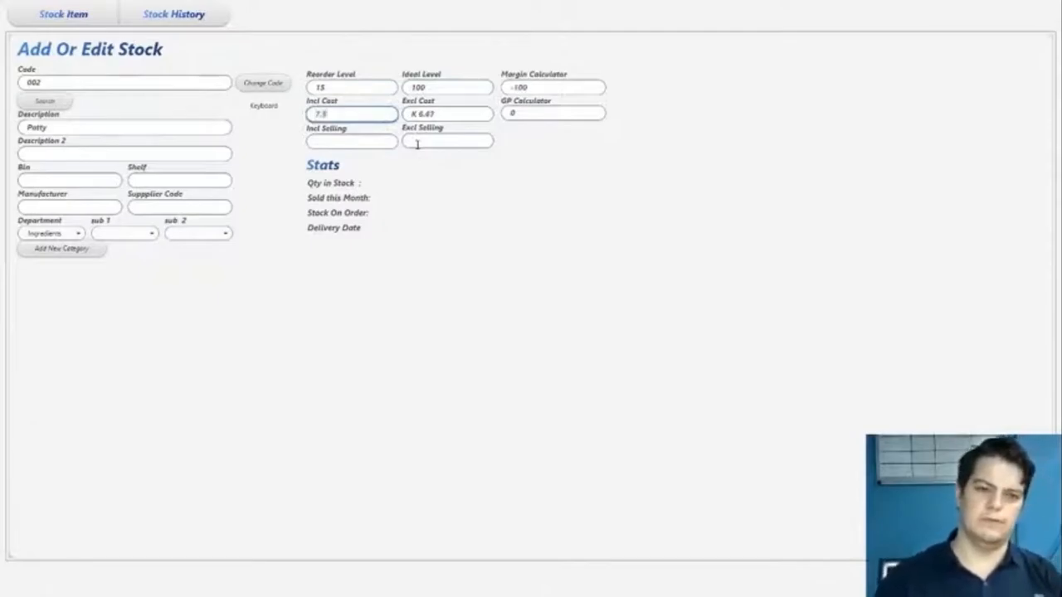
pyautogui.click(370, 141)
pyautogui.click(962, 574)
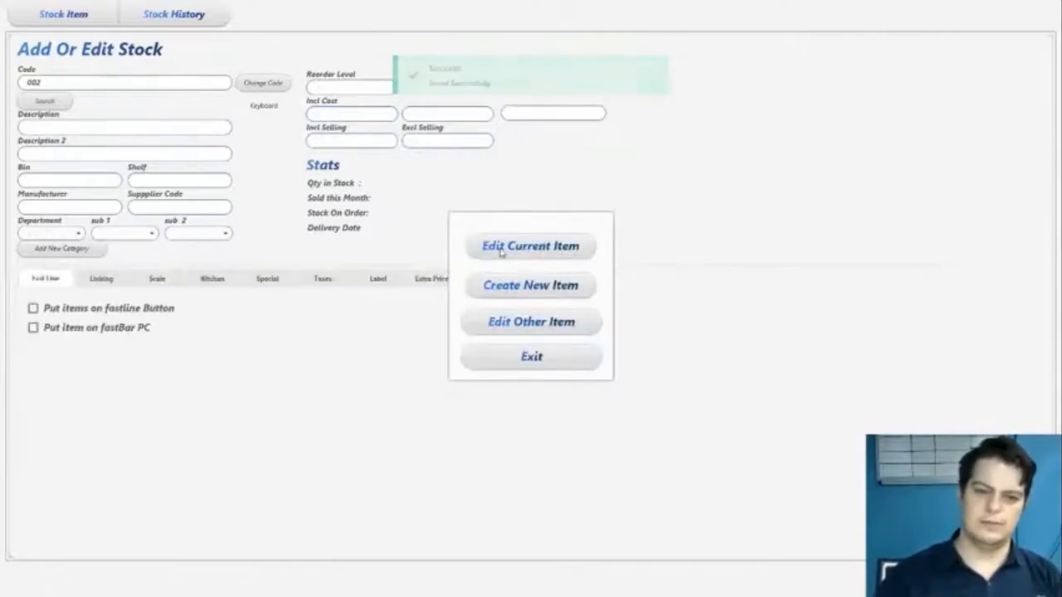
# - Continue in the stock editor and start another item with code 003 and description Cheese Per Slice
pyautogui.click(497, 246)
pyautogui.doubleClick(77, 86)
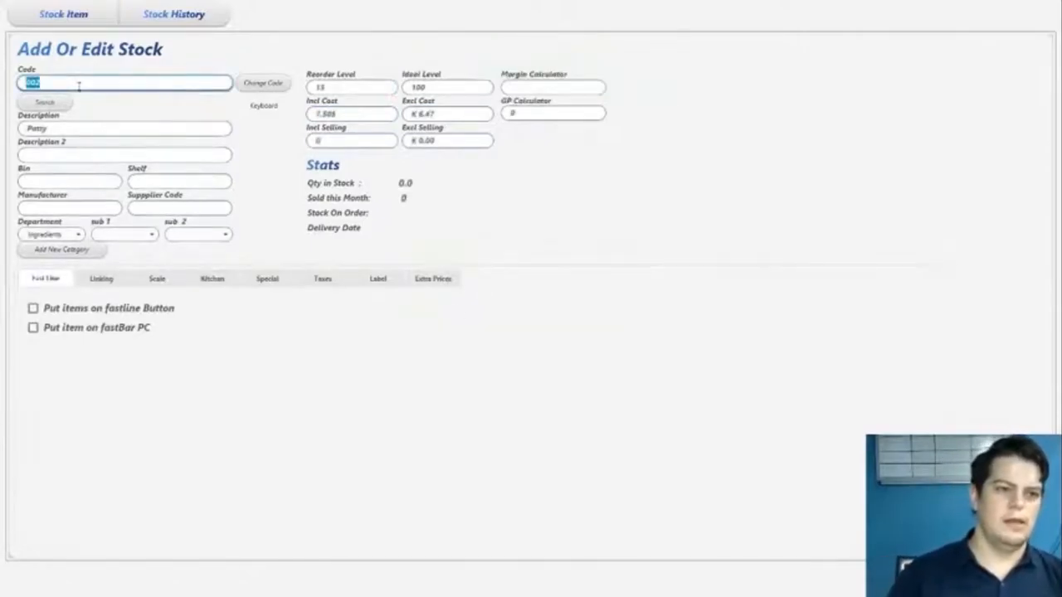
pyautogui.press('Right')
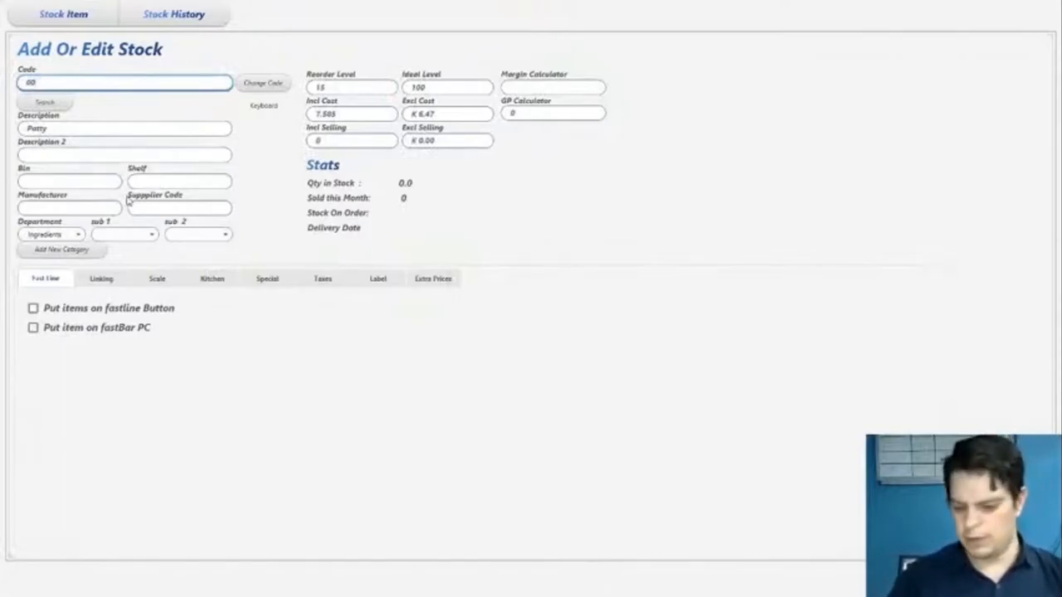
pyautogui.write('1')
pyautogui.press('Return')
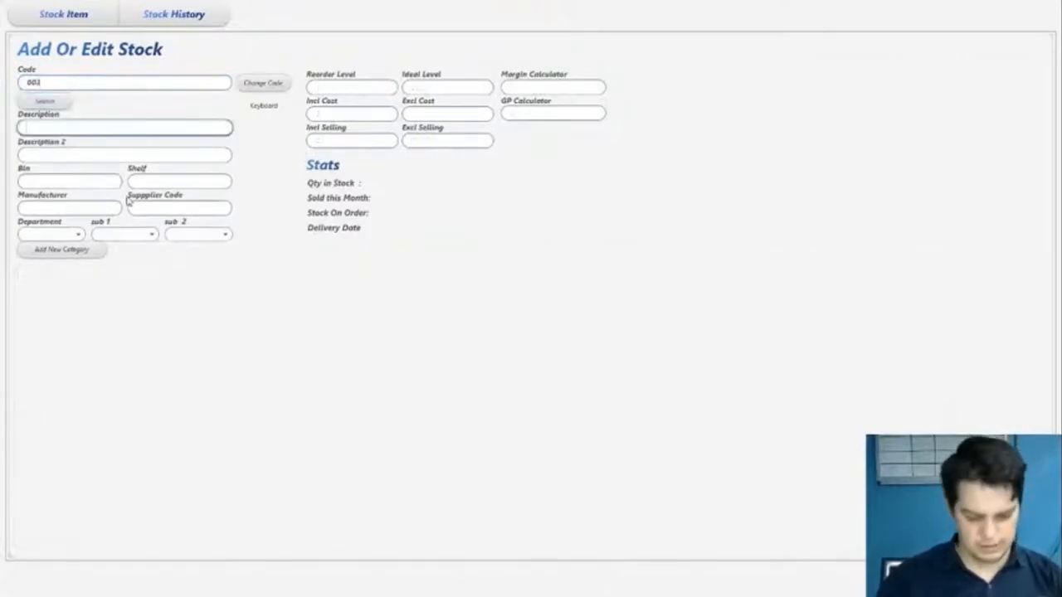
pyautogui.write('Cheese')
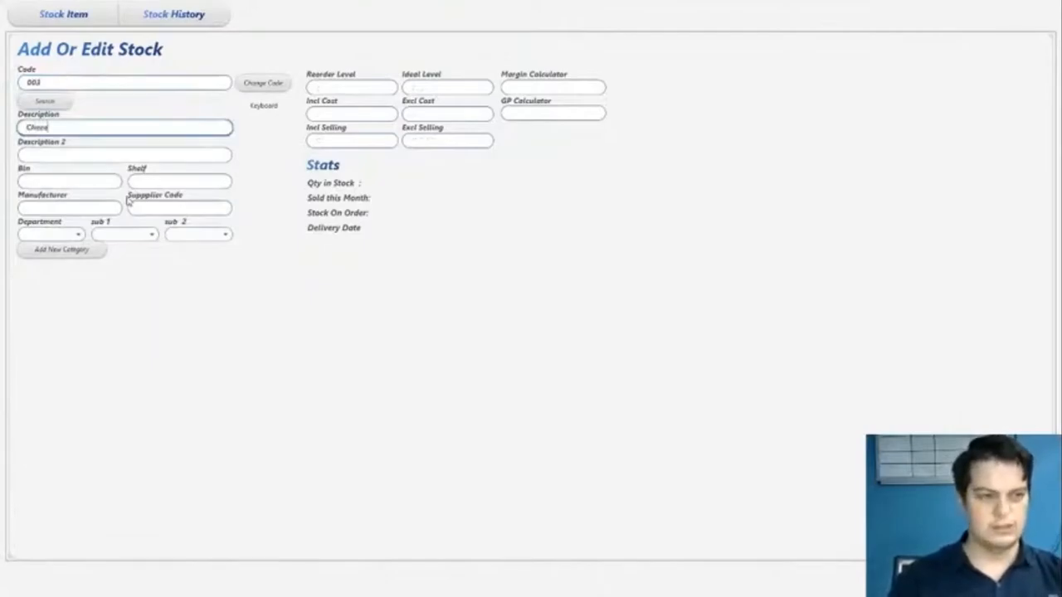
pyautogui.write(' Por Slice')
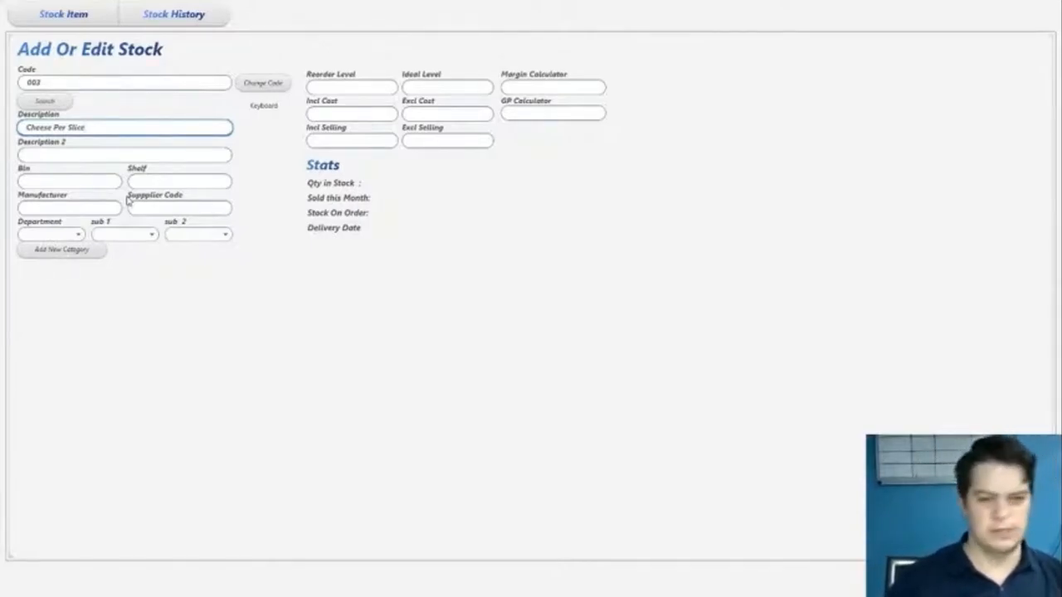
# - Assign the Cheese Per Slice item to the Ingredients department and set its cost excluding tax to 5
pyautogui.click(51, 235)
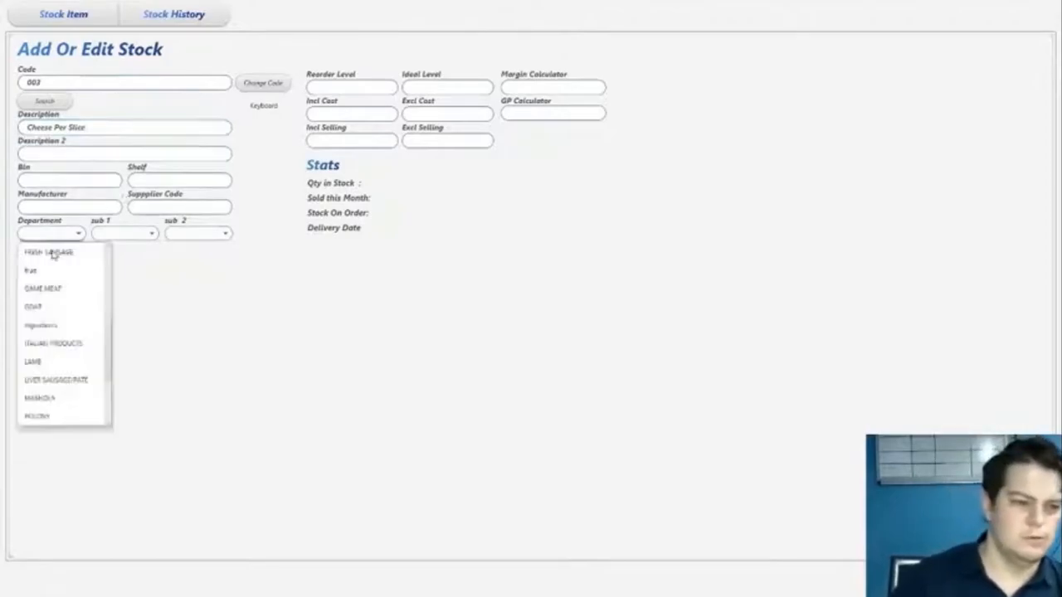
pyautogui.click(53, 330)
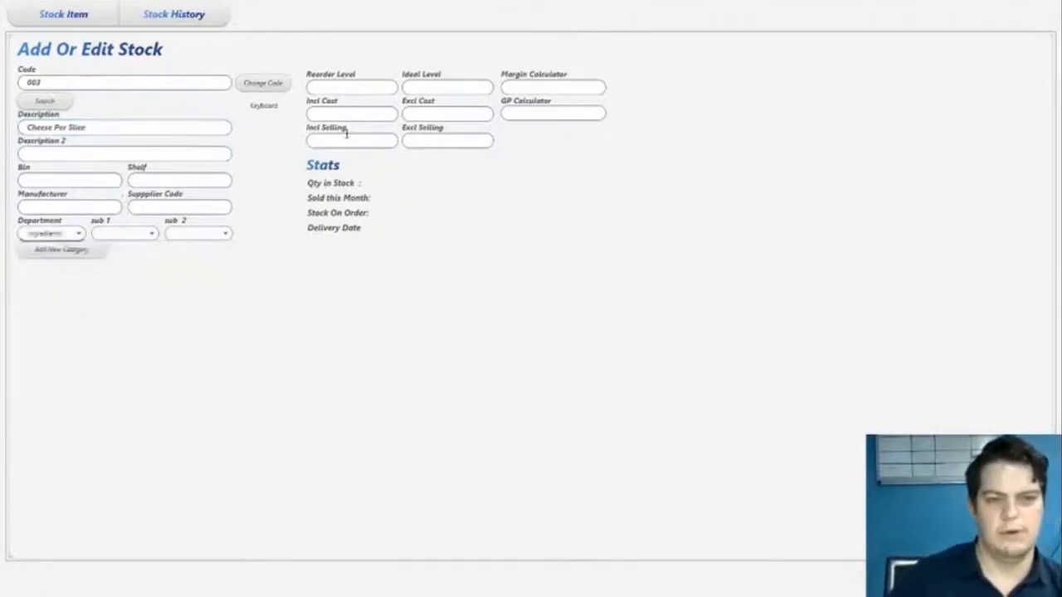
pyautogui.click(440, 114)
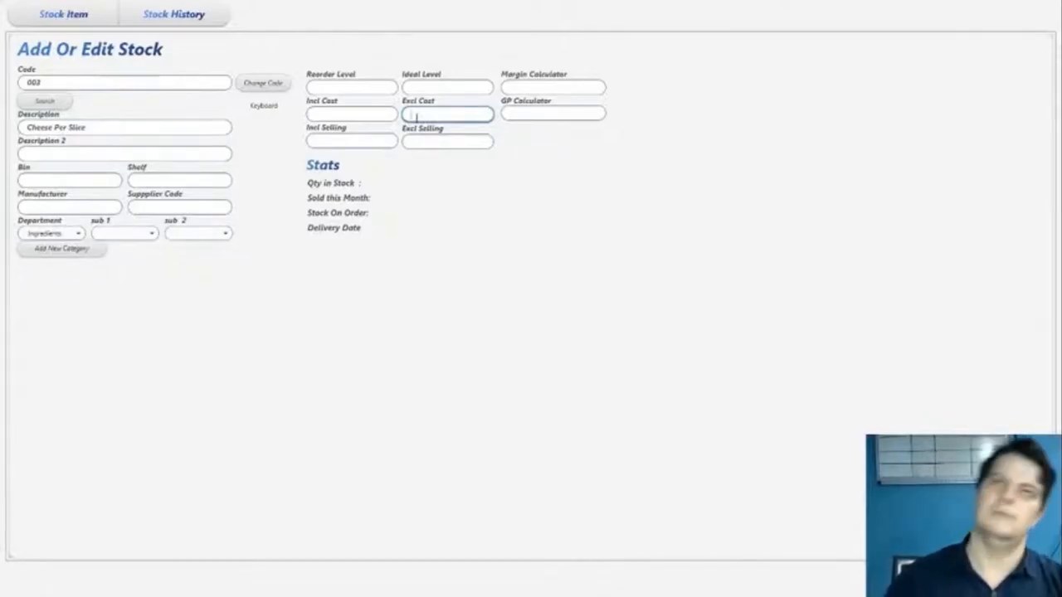
pyautogui.write('5')
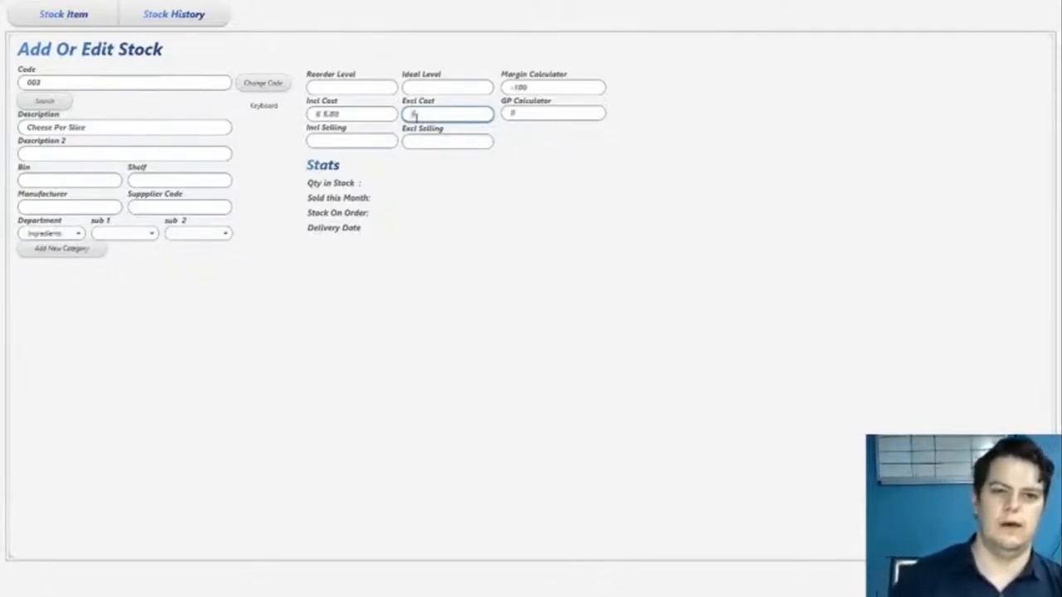
# - Set the cheese item's reorder level to 12 and ideal level to 24, leave the selling price empty and save
pyautogui.click(336, 89)
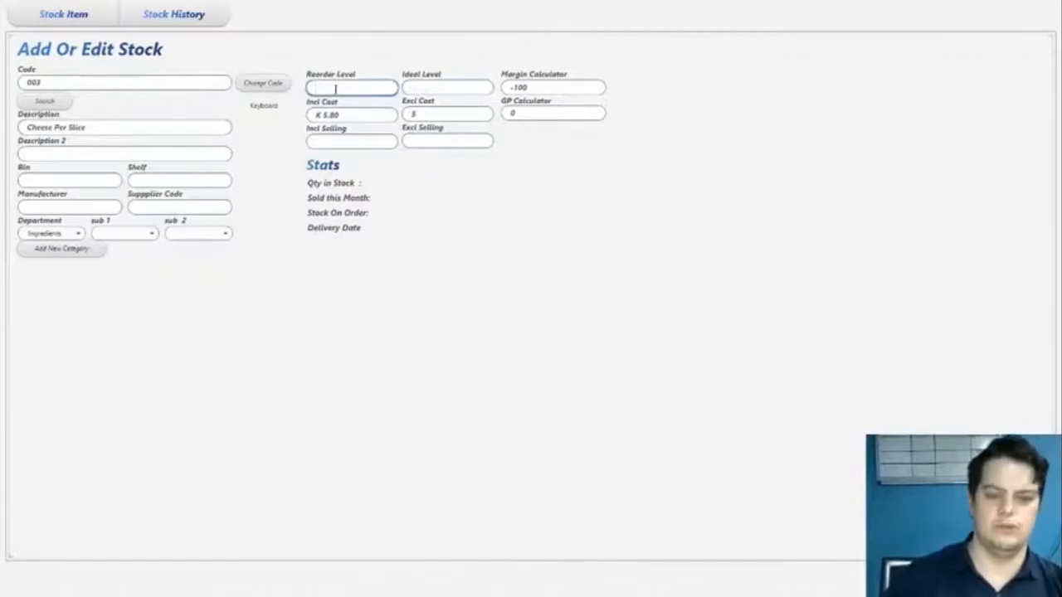
pyautogui.write('10')
pyautogui.press('Tab')
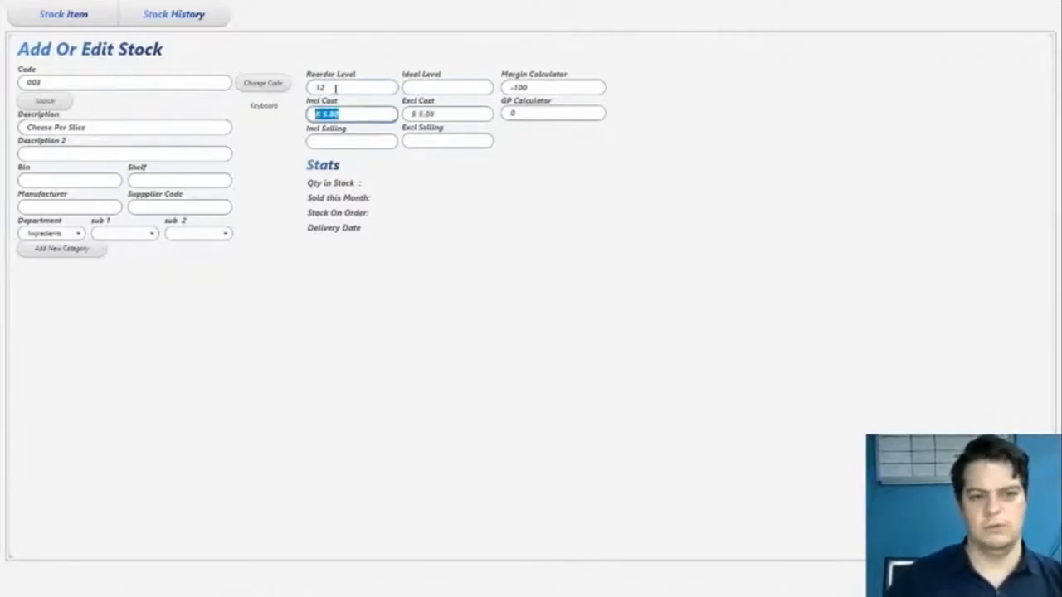
pyautogui.click(442, 86)
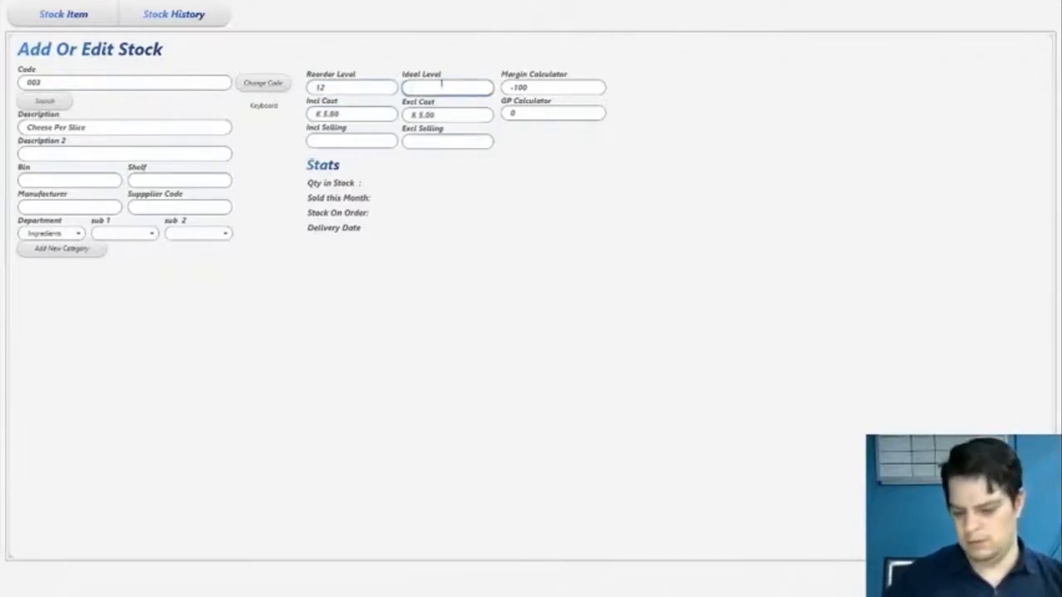
pyautogui.click(422, 143)
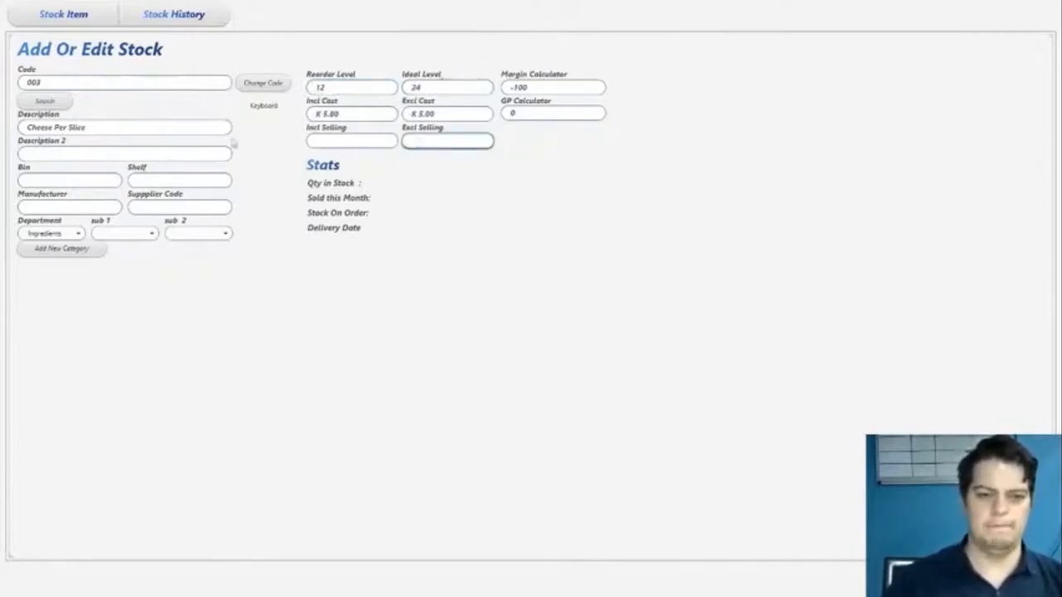
pyautogui.press('Return')
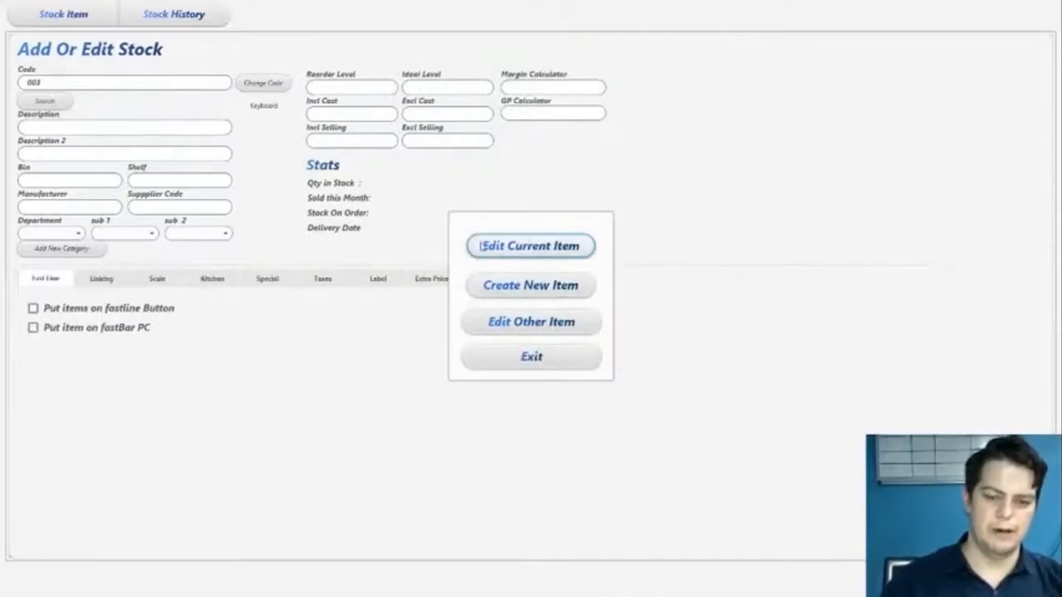
# - Search the existing stock items for ham and close the stock search
pyautogui.click(527, 325)
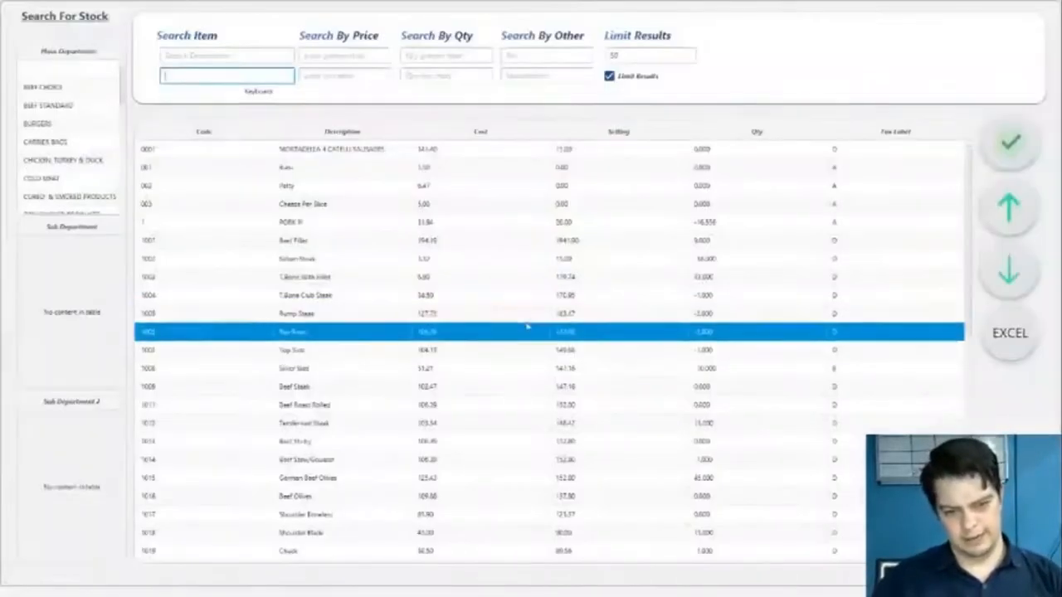
pyautogui.click(200, 57)
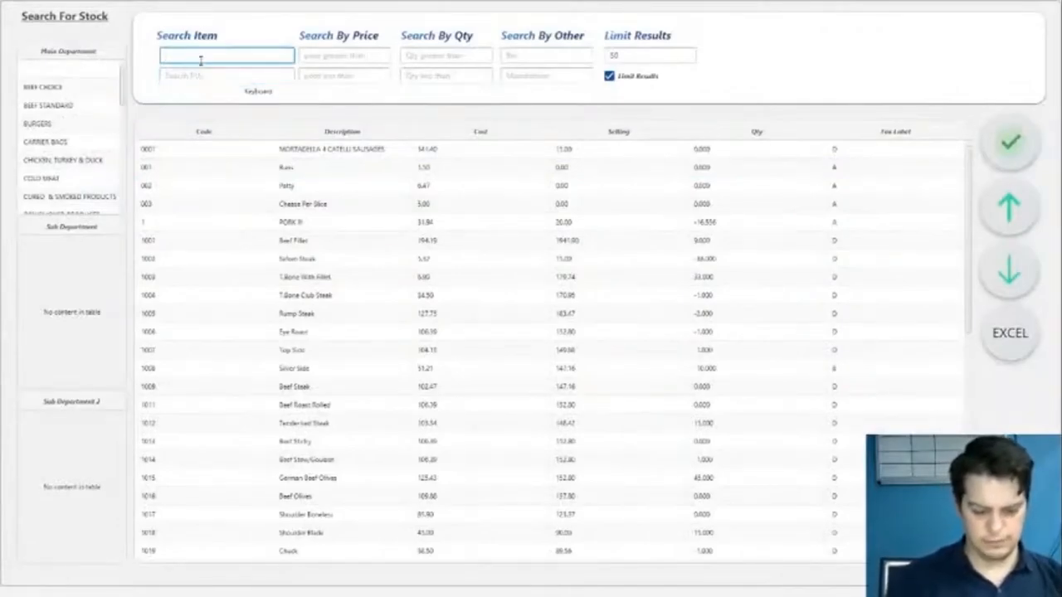
pyautogui.write('Ham')
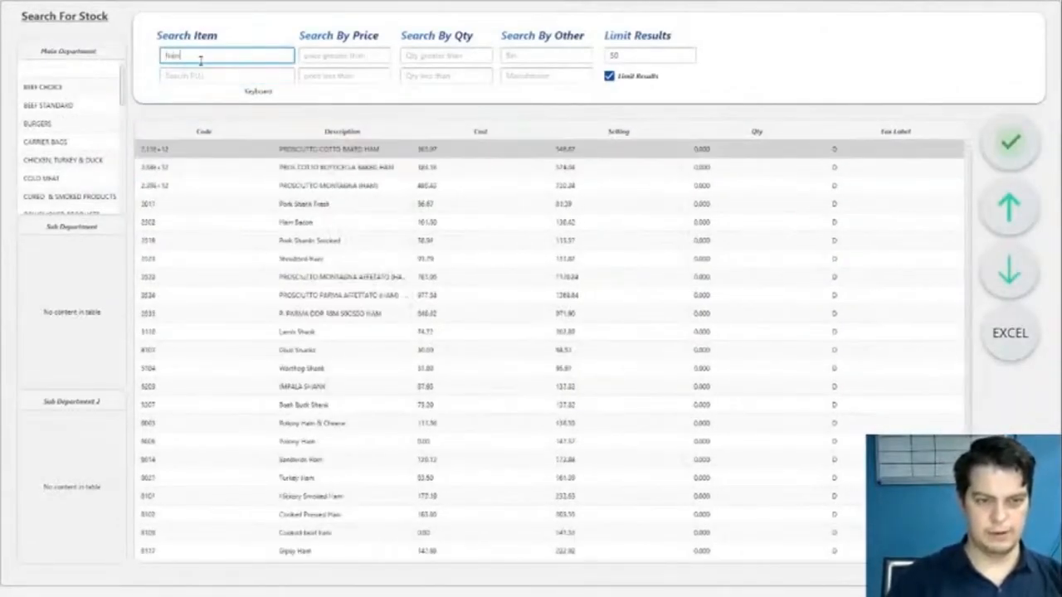
pyautogui.press('Escape')
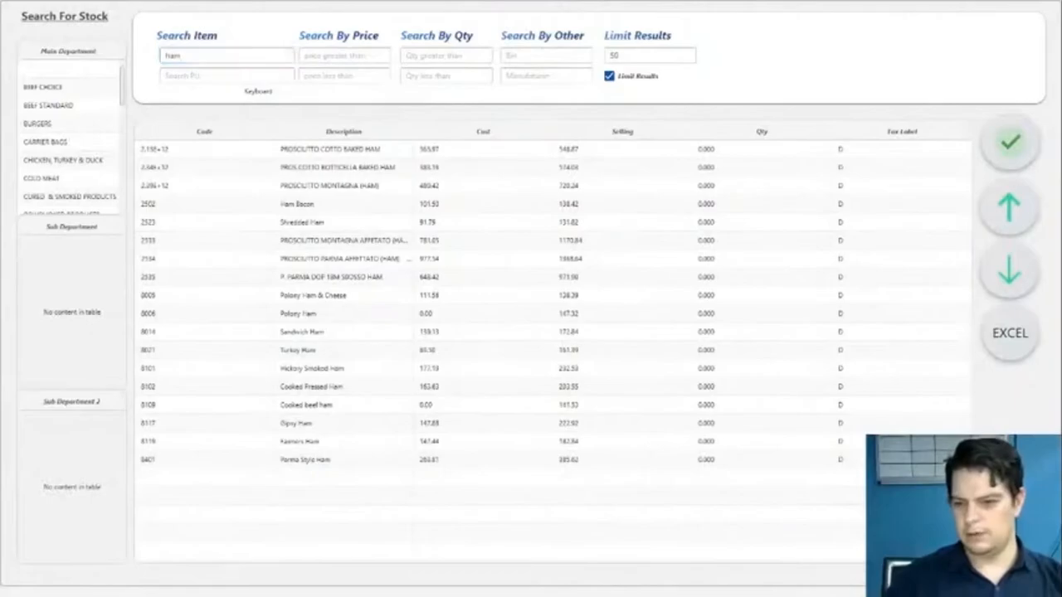
# - Start a new stock item with code 004
pyautogui.click(530, 285)
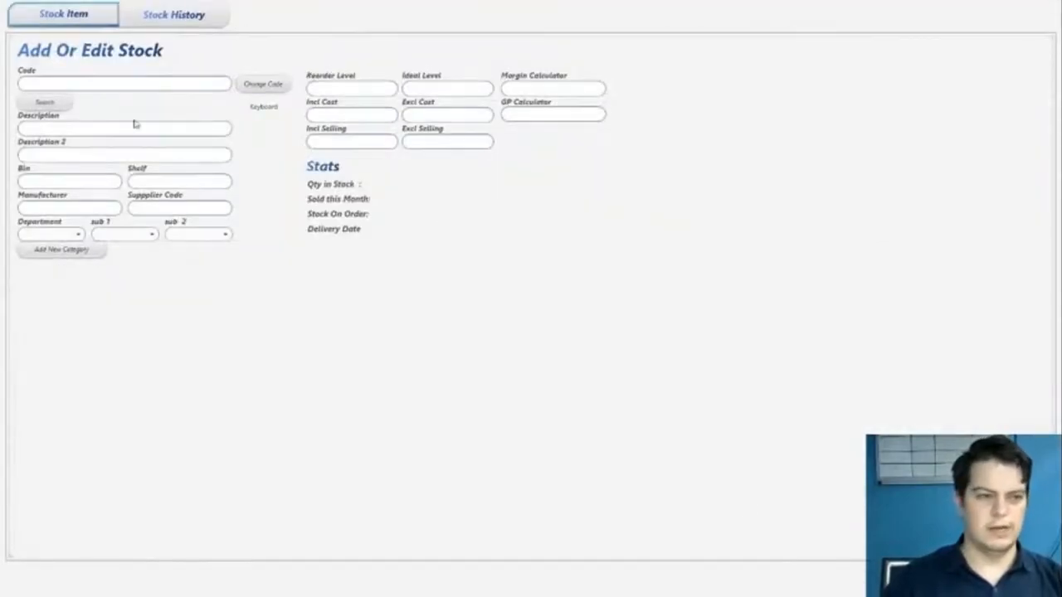
pyautogui.click(95, 83)
pyautogui.write('800')
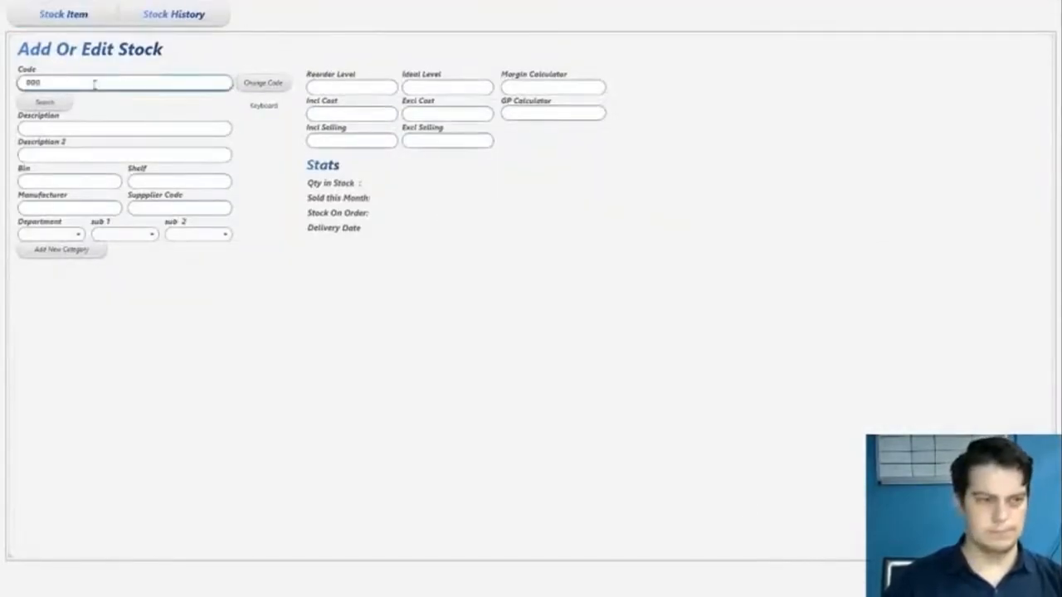
pyautogui.write('3')
pyautogui.press('Return')
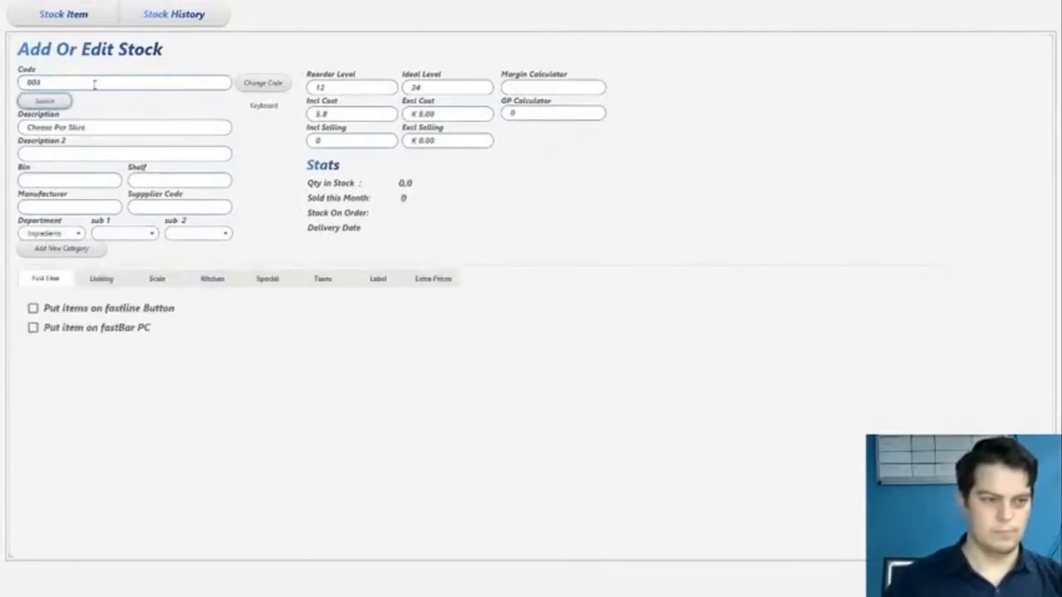
pyautogui.doubleClick(95, 84)
pyautogui.write('004')
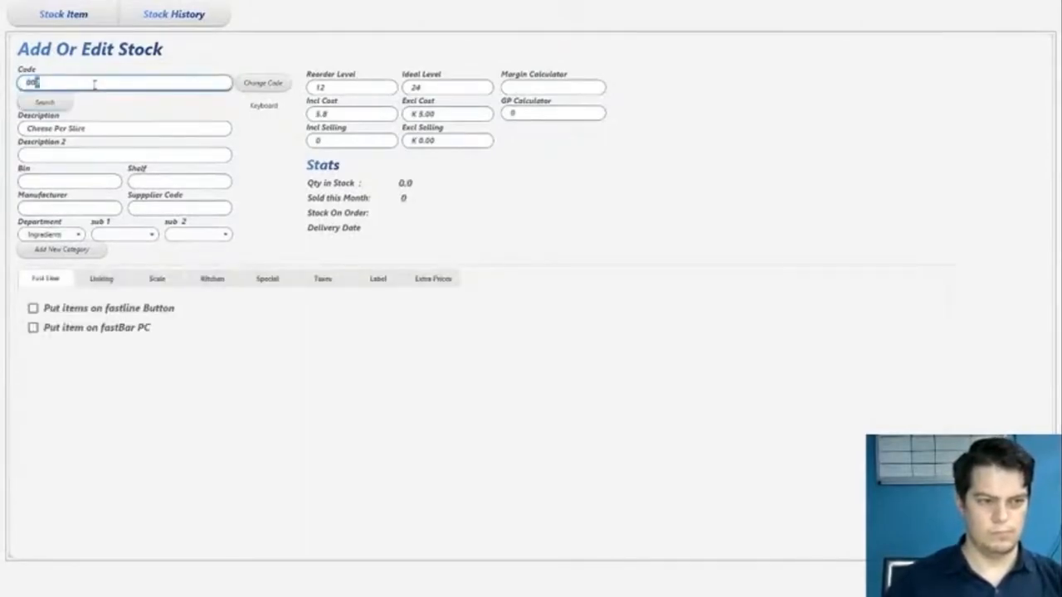
pyautogui.press('Return')
# - Enter Hamburger with Cheese as the new item's description and assign it to the BURGERS department
pyautogui.write('Hons')
pyautogui.write('a')
pyautogui.write('ger')
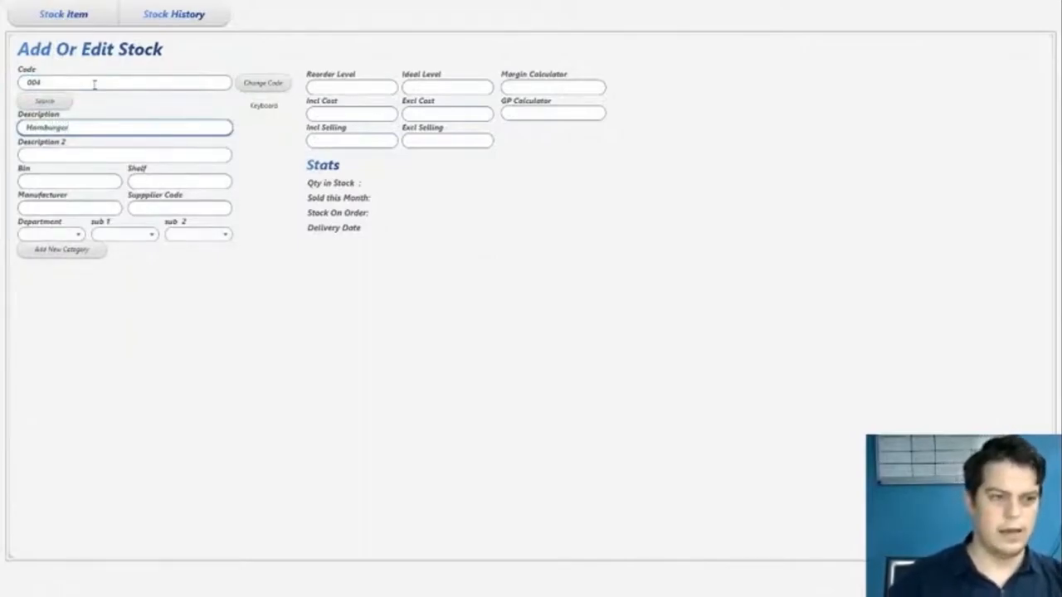
pyautogui.write(' withCheese')
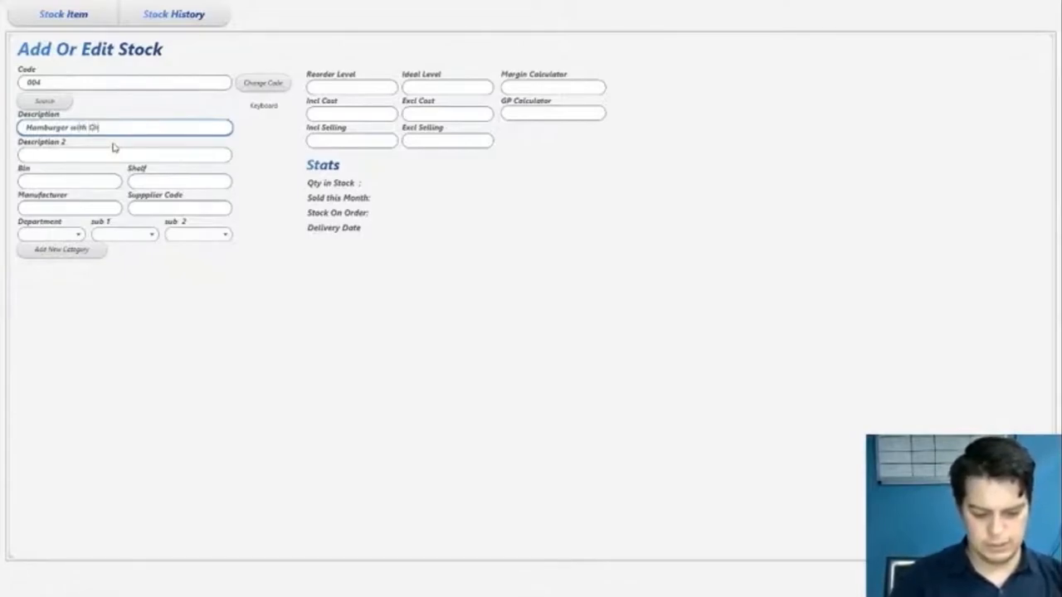
pyautogui.click(64, 237)
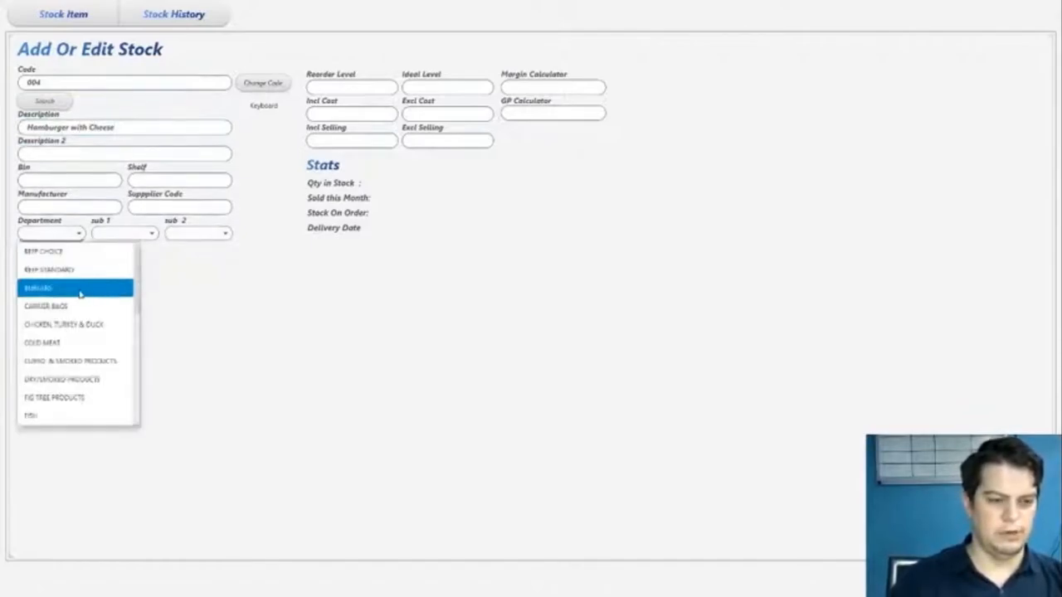
pyautogui.click(83, 291)
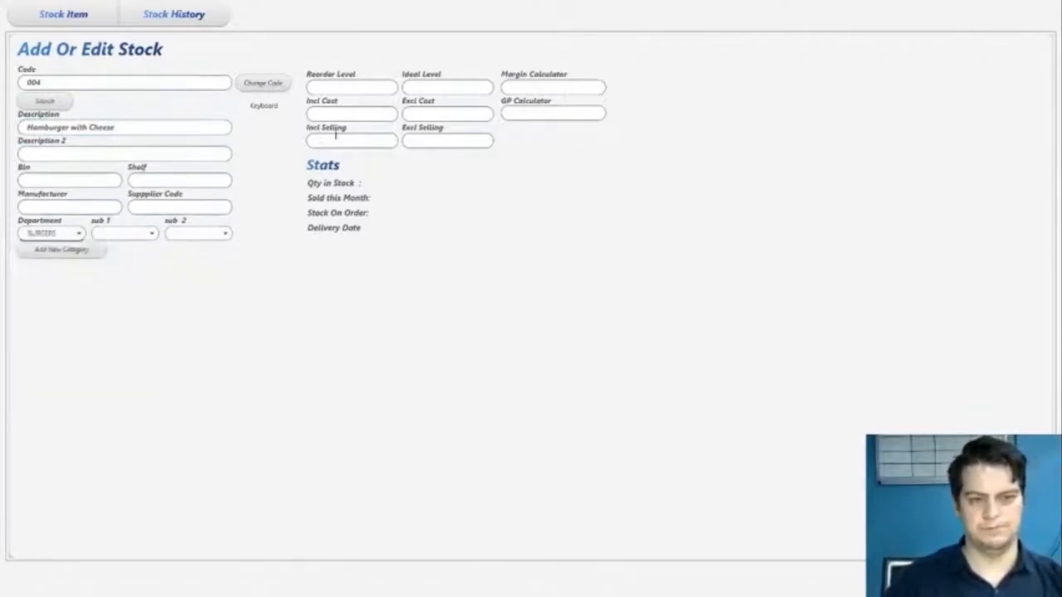
pyautogui.click(368, 86)
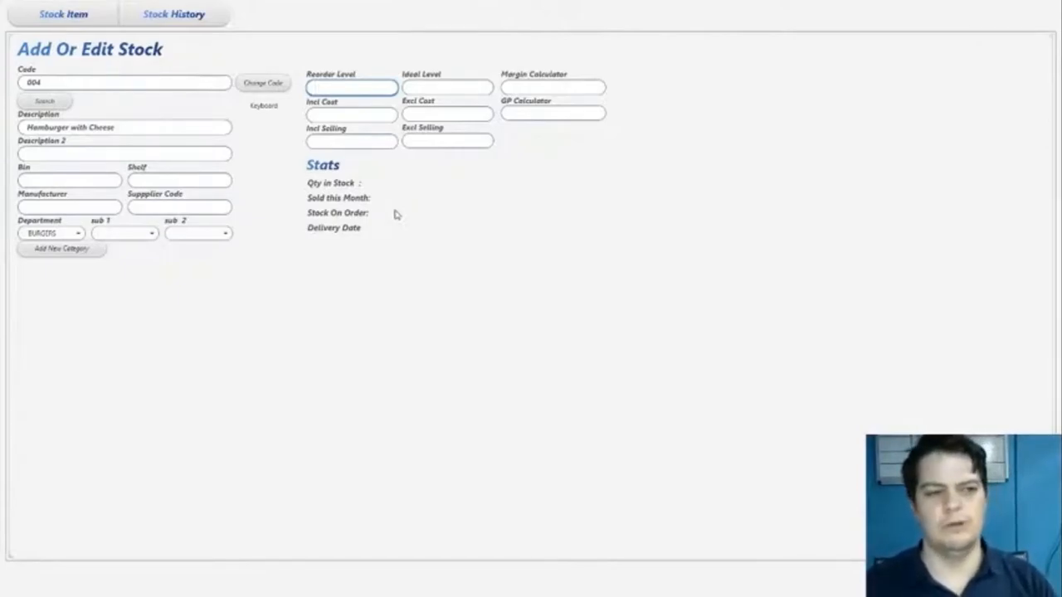
pyautogui.tripleClick(132, 127)
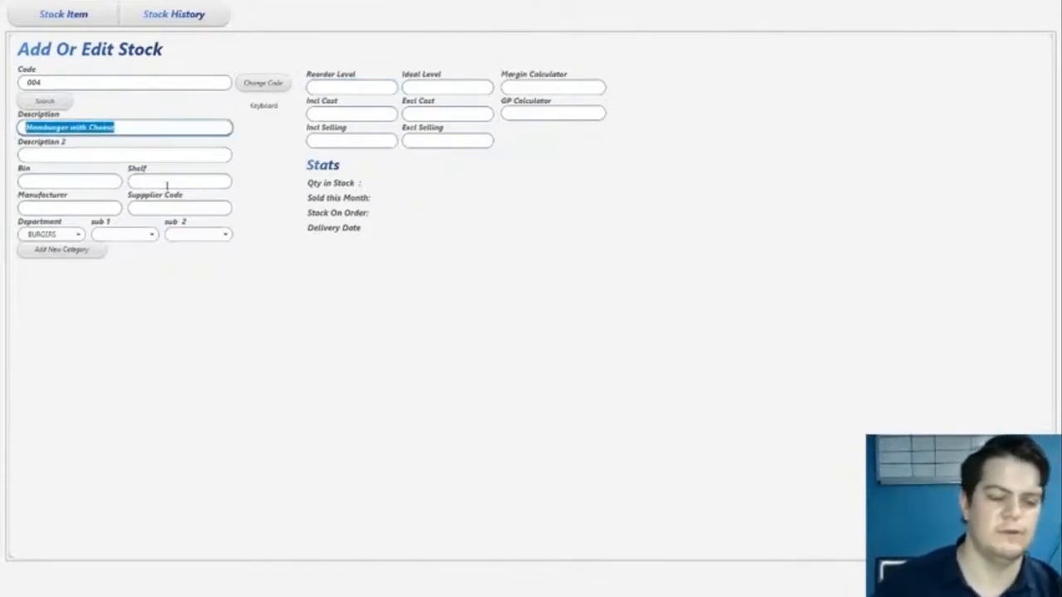
# - Set the hamburger's selling price including tax to 150, save the item and reopen it for editing
pyautogui.click(340, 143)
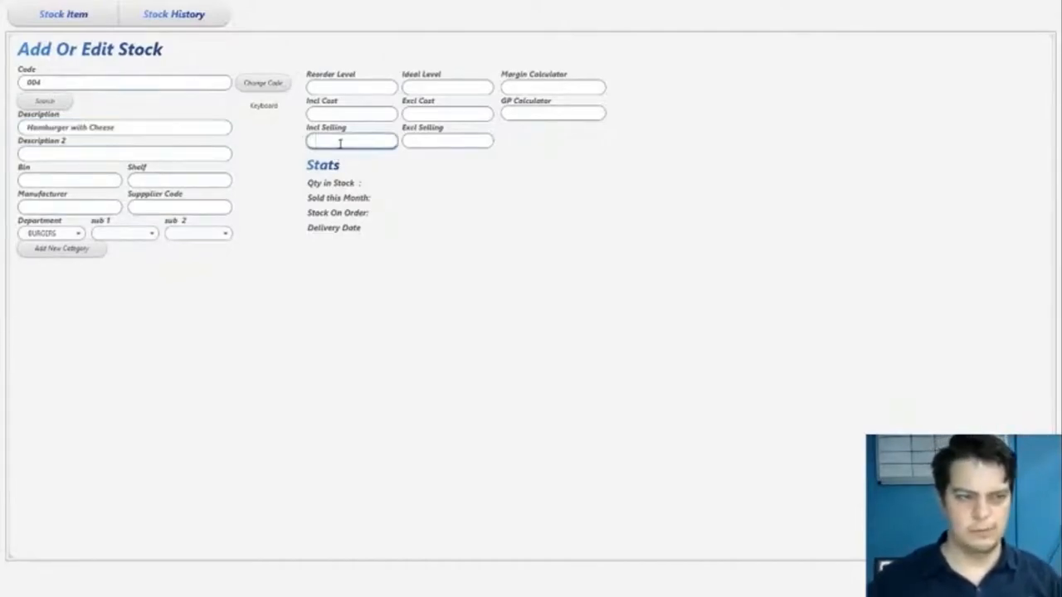
pyautogui.write('150')
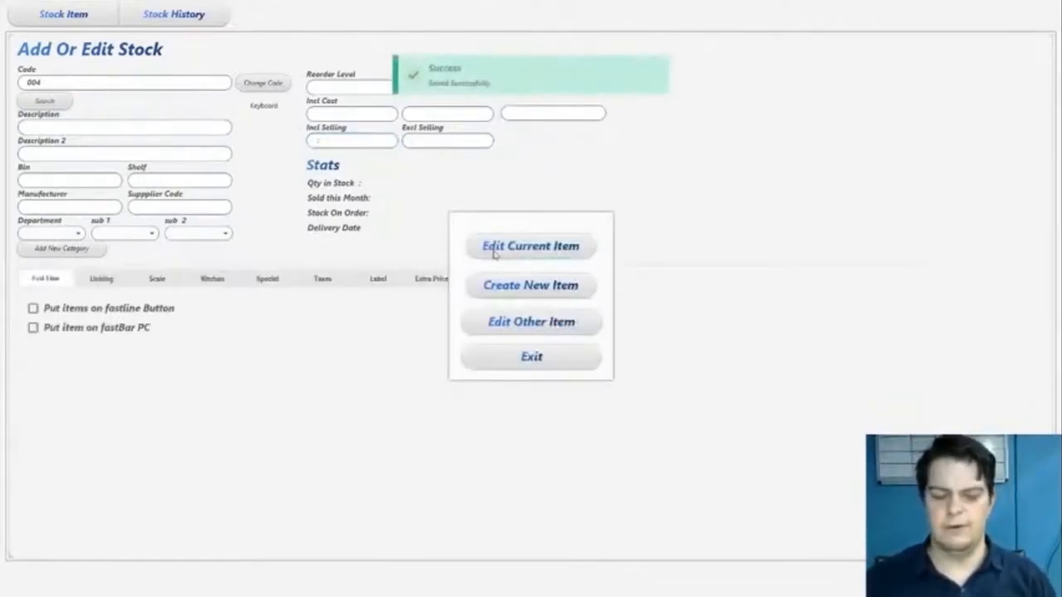
pyautogui.click(521, 249)
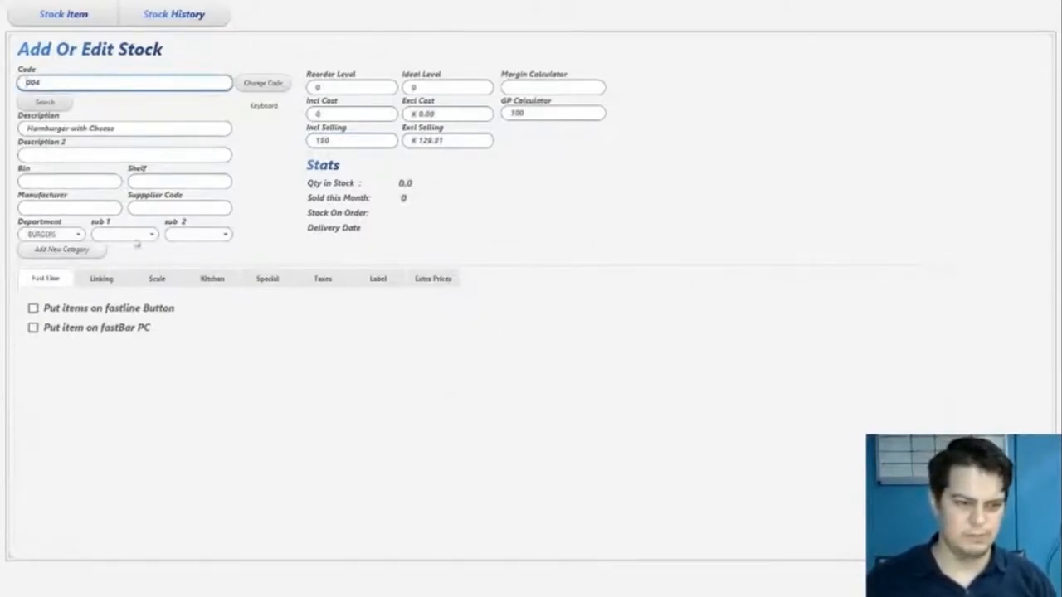
# - Enable recipe creation in the linking options of the Hamburger with Cheese item
pyautogui.click(104, 282)
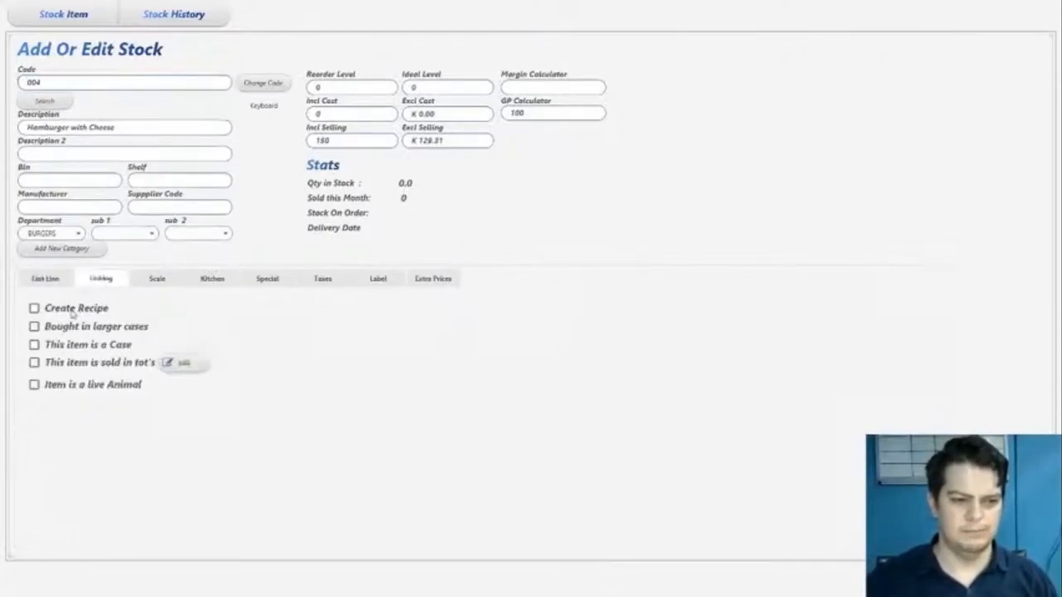
pyautogui.click(73, 310)
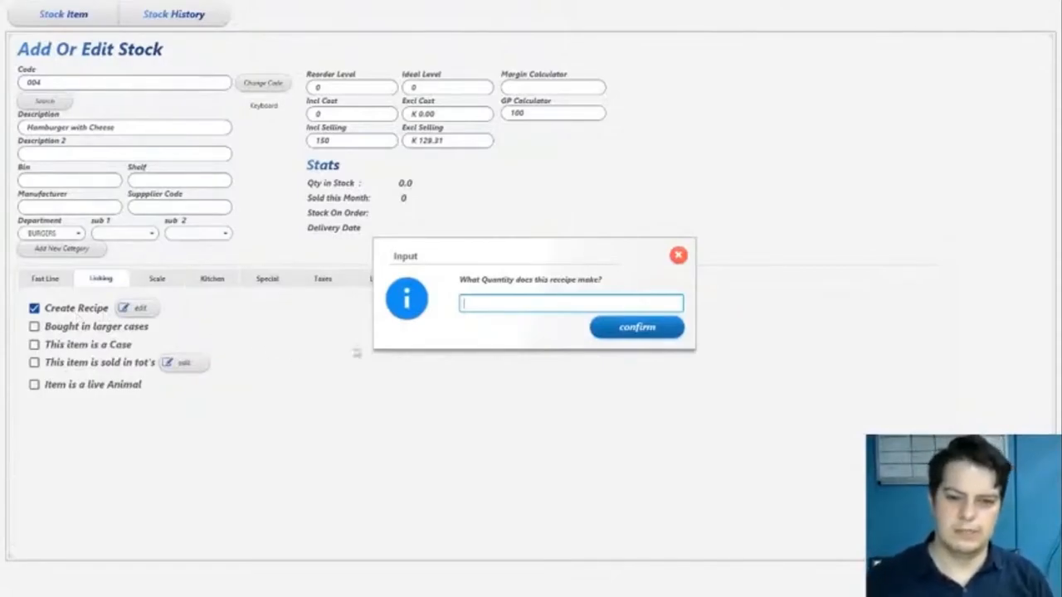
pyautogui.write('1')
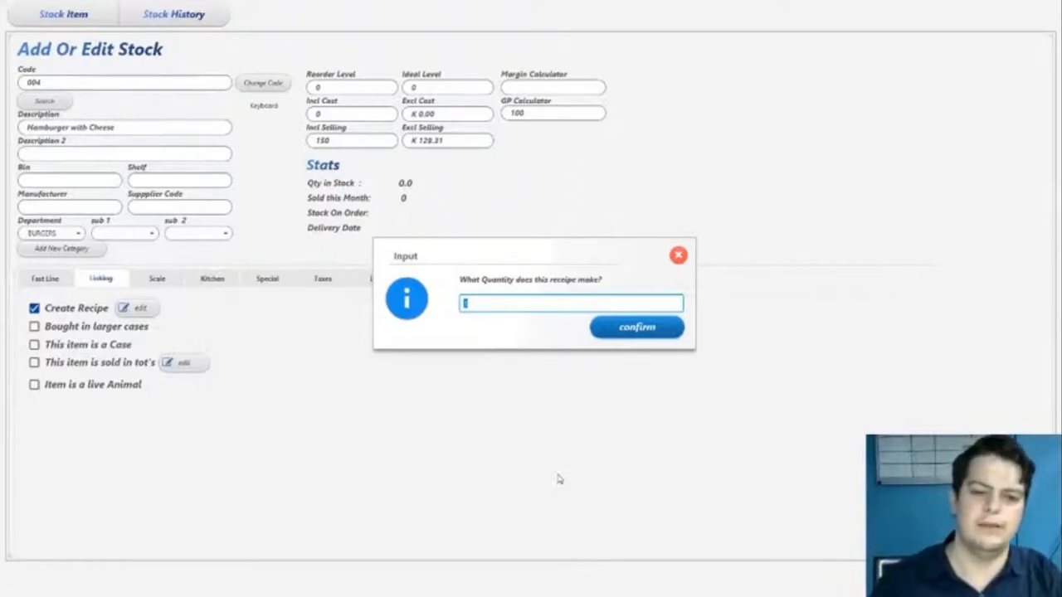
pyautogui.write('10')
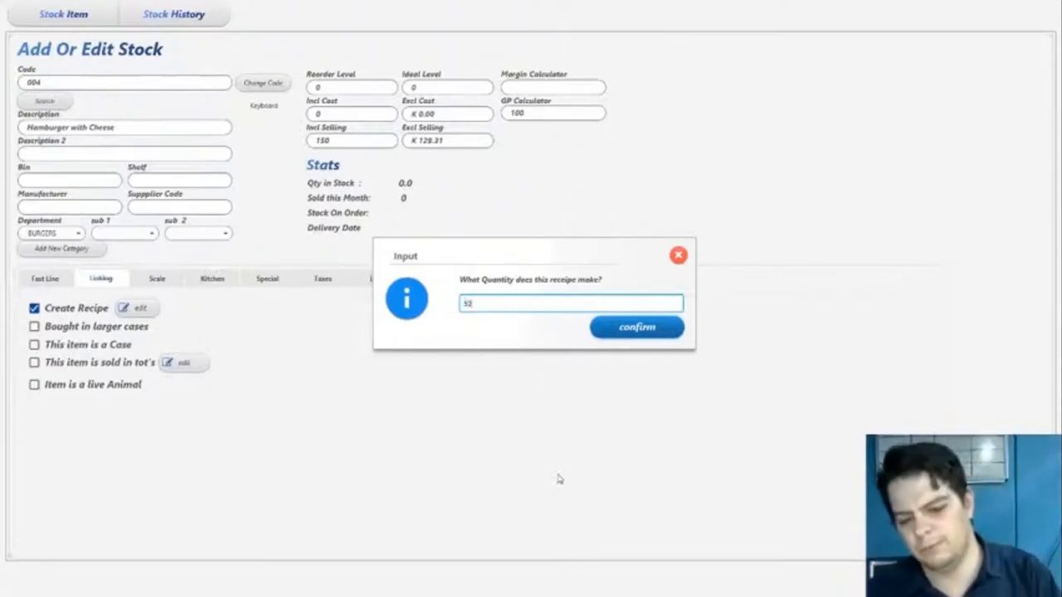
pyautogui.press('BackSpace')
pyautogui.press('BackSpace')
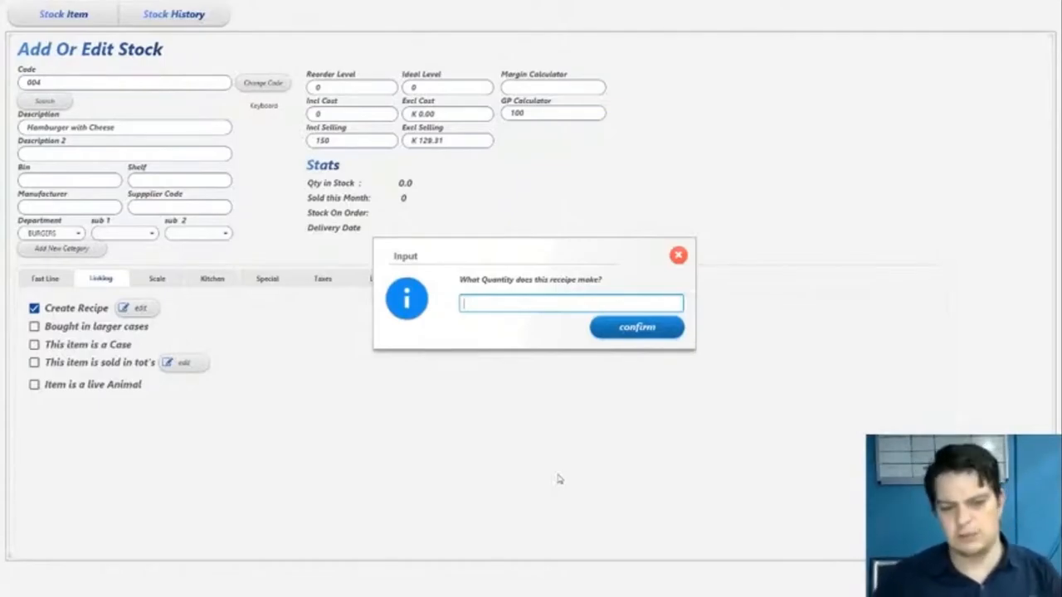
pyautogui.write('1')
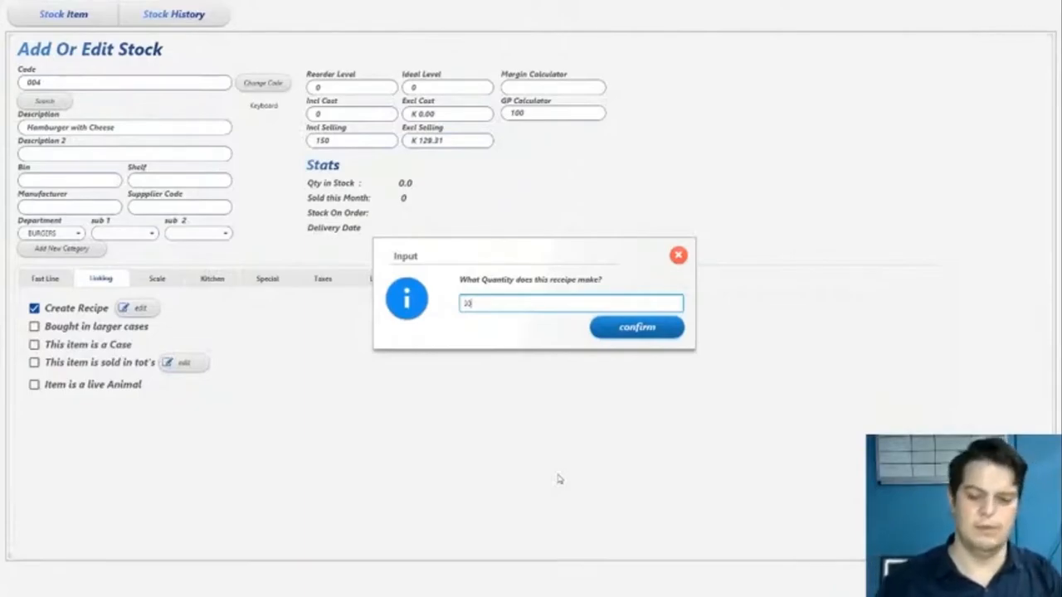
pyautogui.write('0')
pyautogui.press('BackSpace')
pyautogui.press('BackSpace')
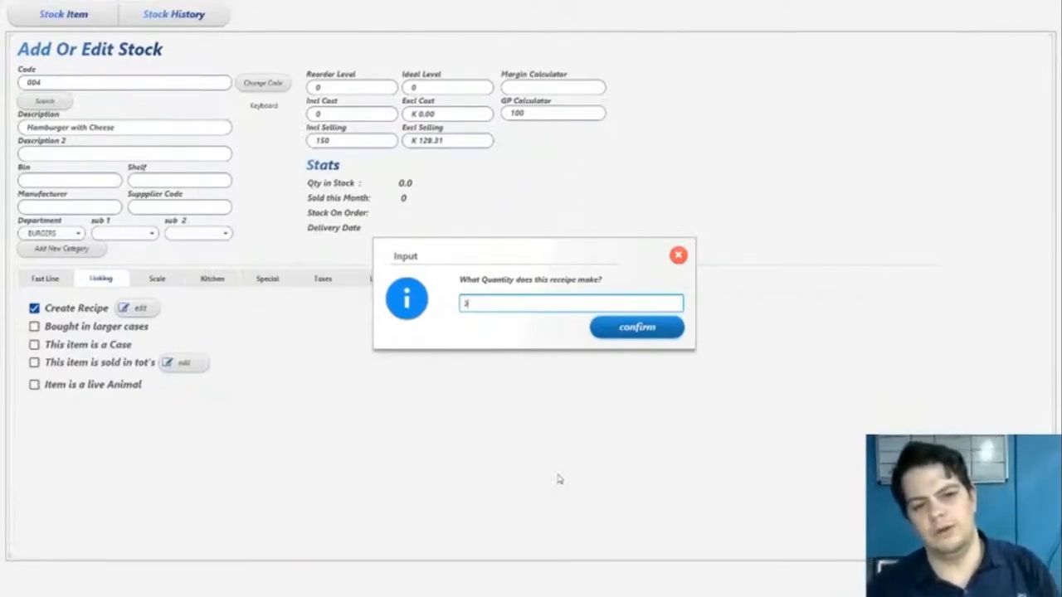
# - Set the quantity the recipe makes to 1 and confirm it
pyautogui.write('1')
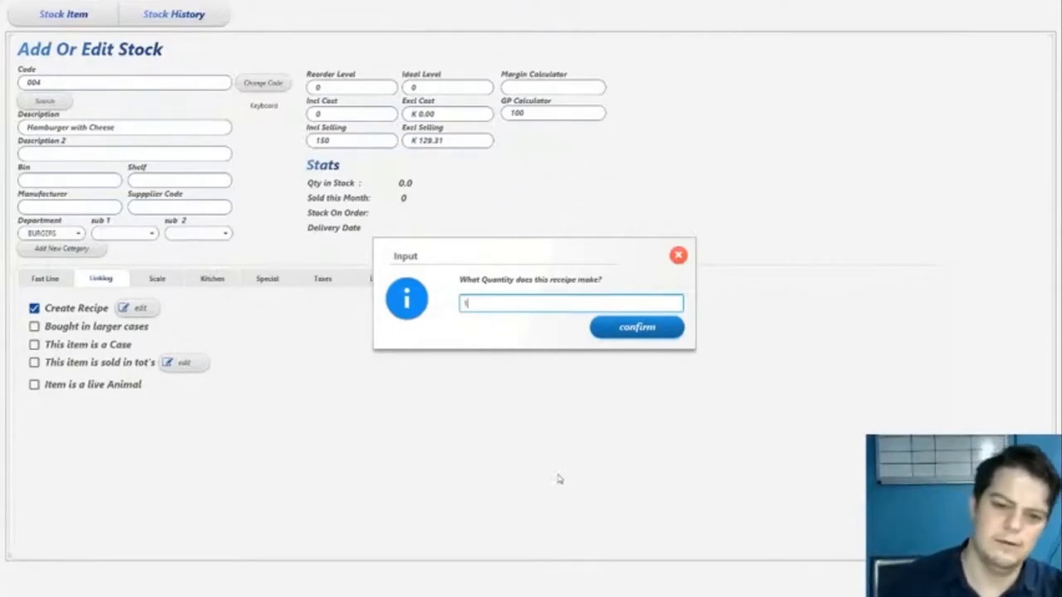
pyautogui.click(640, 330)
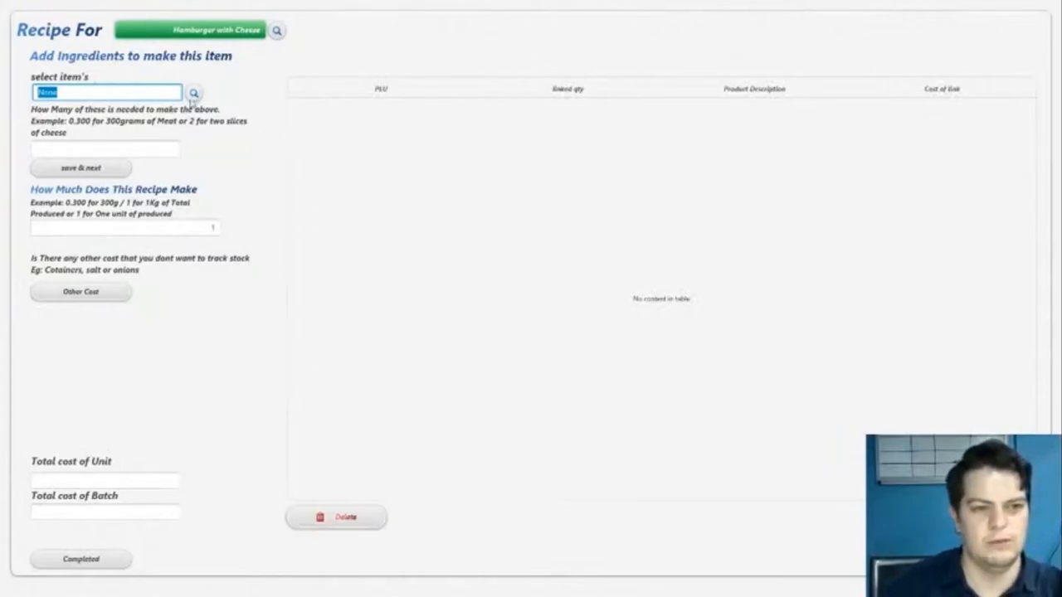
# - Search the stock for cheese and add Cheese Per Slice to the recipe with a quantity of 2
pyautogui.click(193, 94)
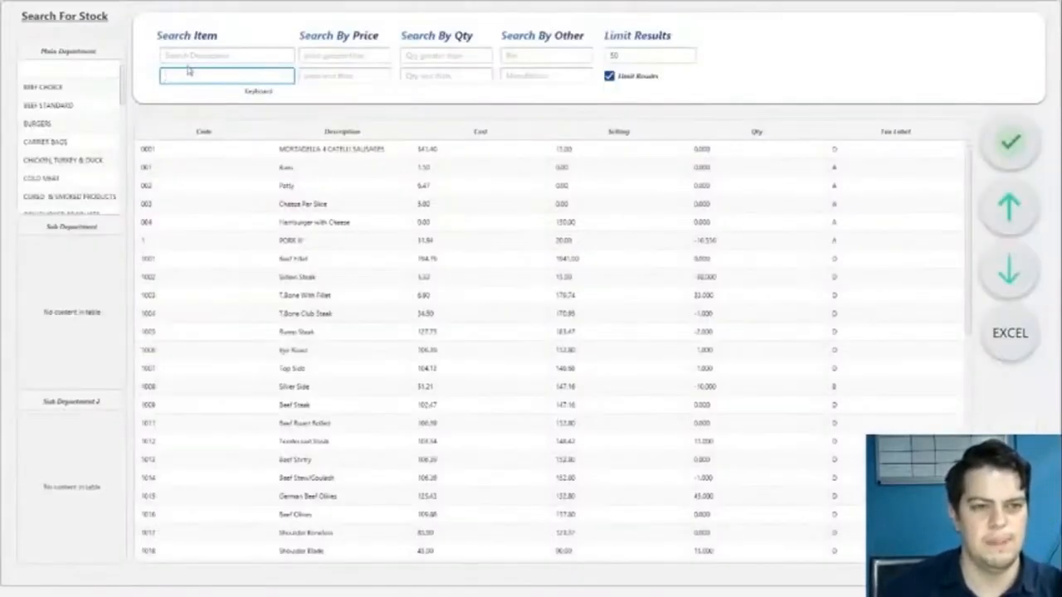
pyautogui.click(187, 57)
pyautogui.write('cheese')
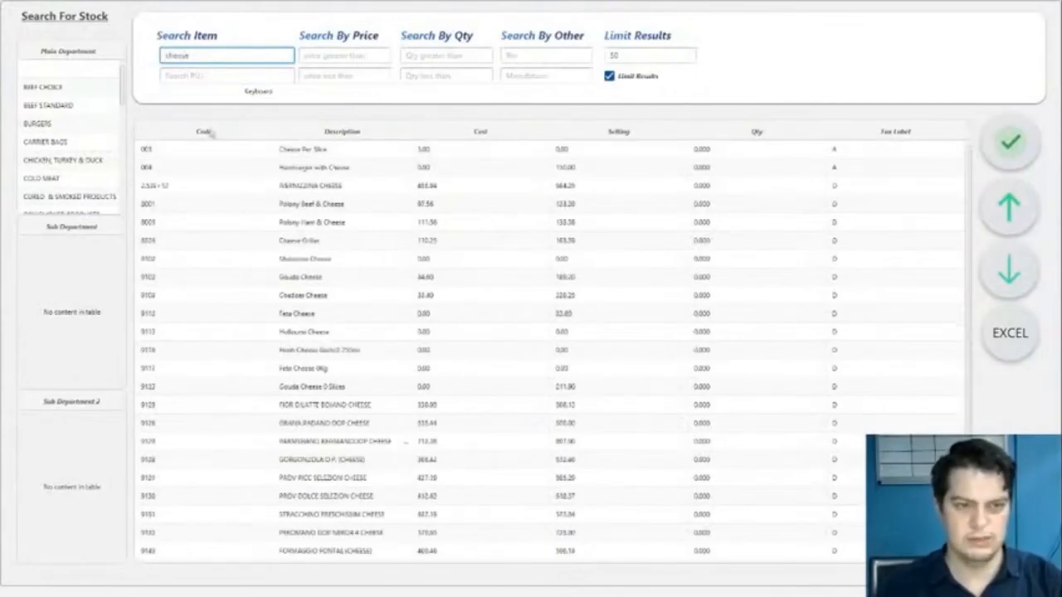
pyautogui.doubleClick(305, 152)
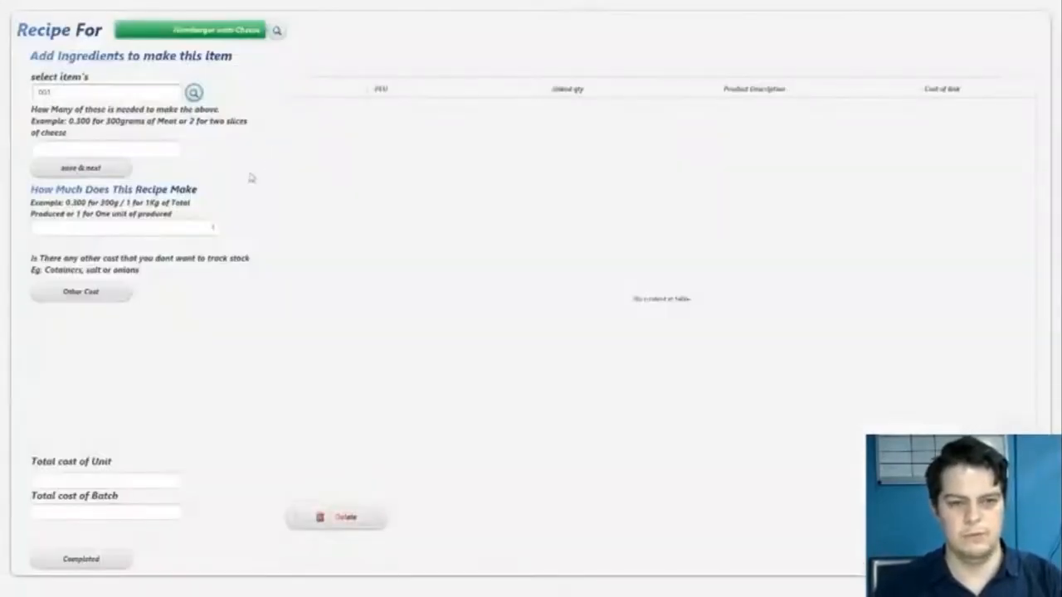
pyautogui.click(154, 146)
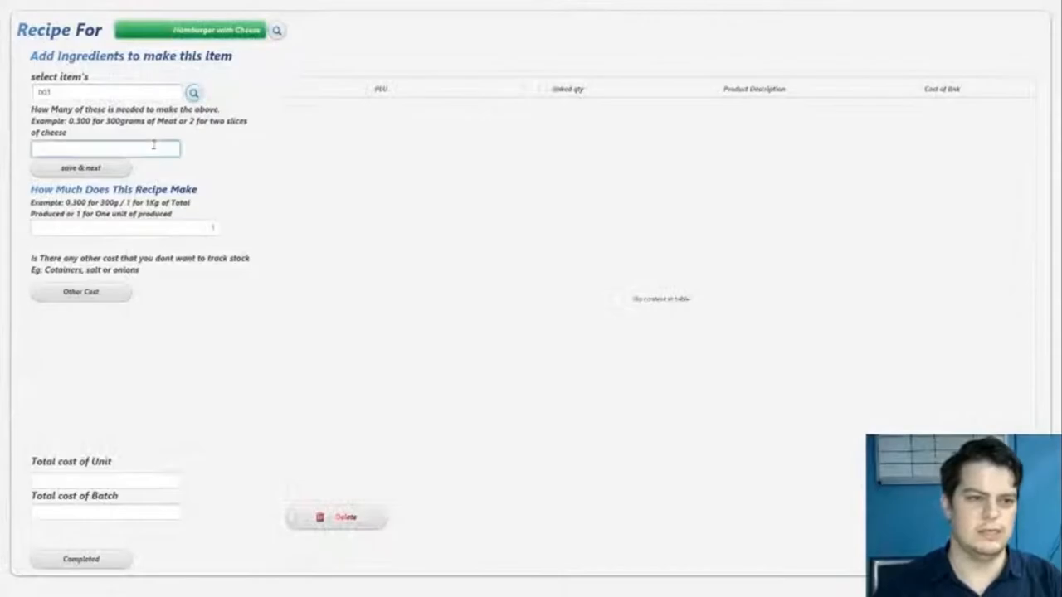
pyautogui.write('2')
pyautogui.click(81, 168)
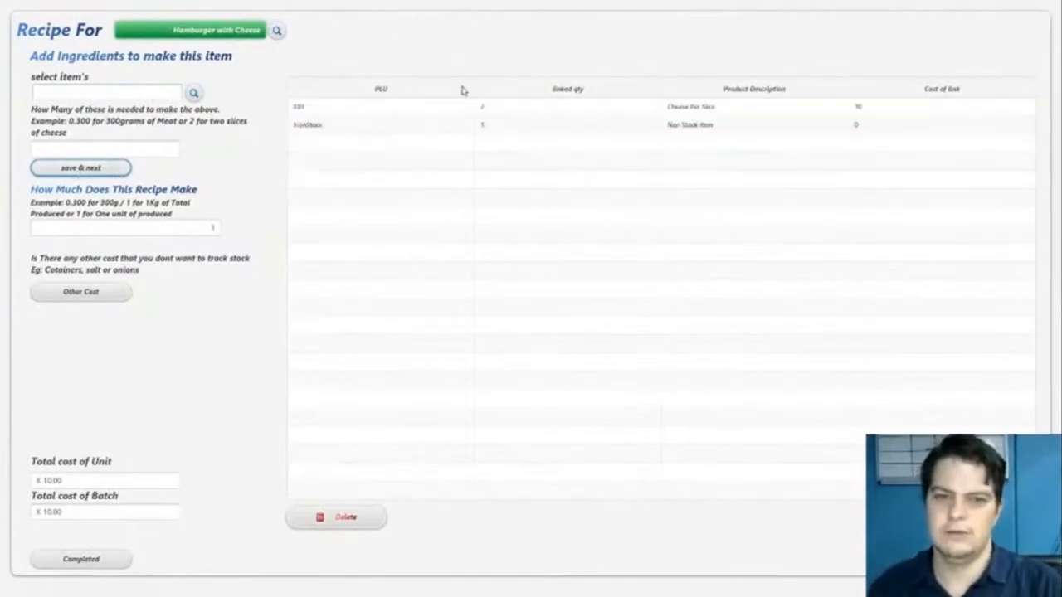
pyautogui.click(514, 113)
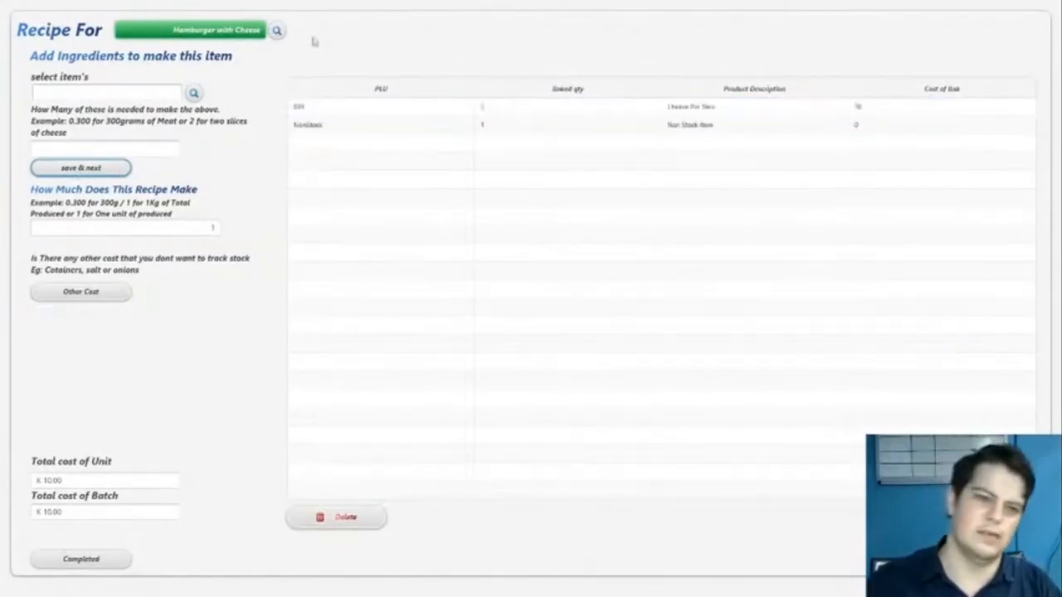
# - Add Patty from the stock list as a recipe ingredient with a quantity of 2
pyautogui.click(193, 93)
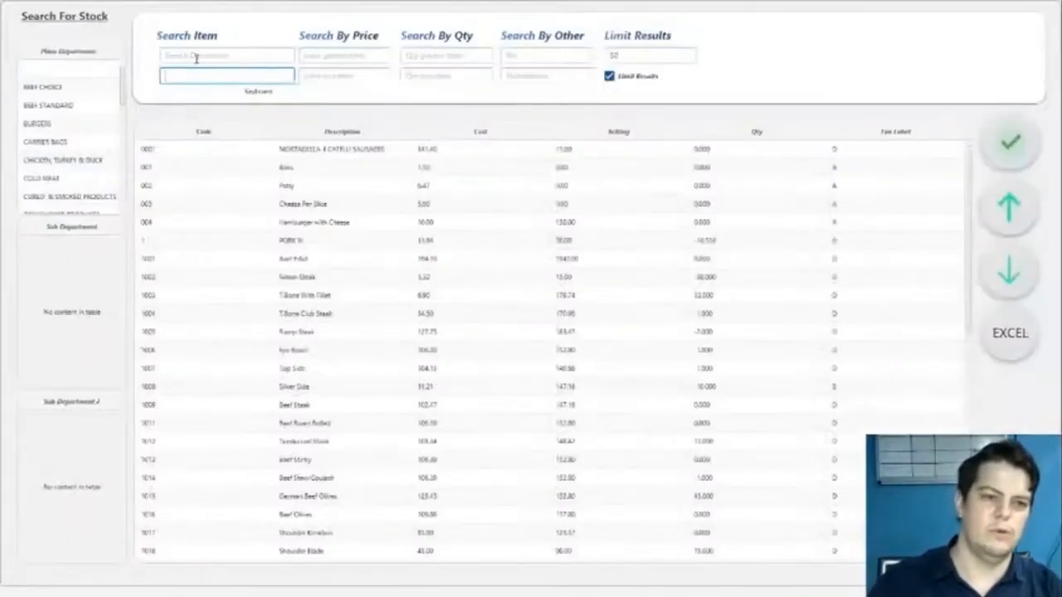
pyautogui.click(195, 55)
pyautogui.click(318, 190)
pyautogui.doubleClick(321, 193)
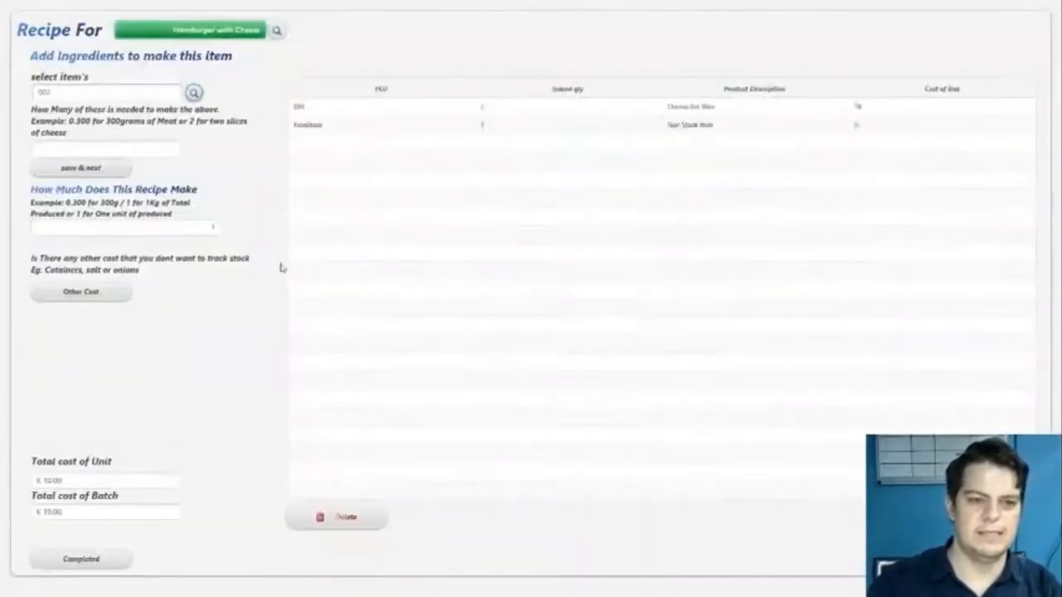
pyautogui.click(108, 143)
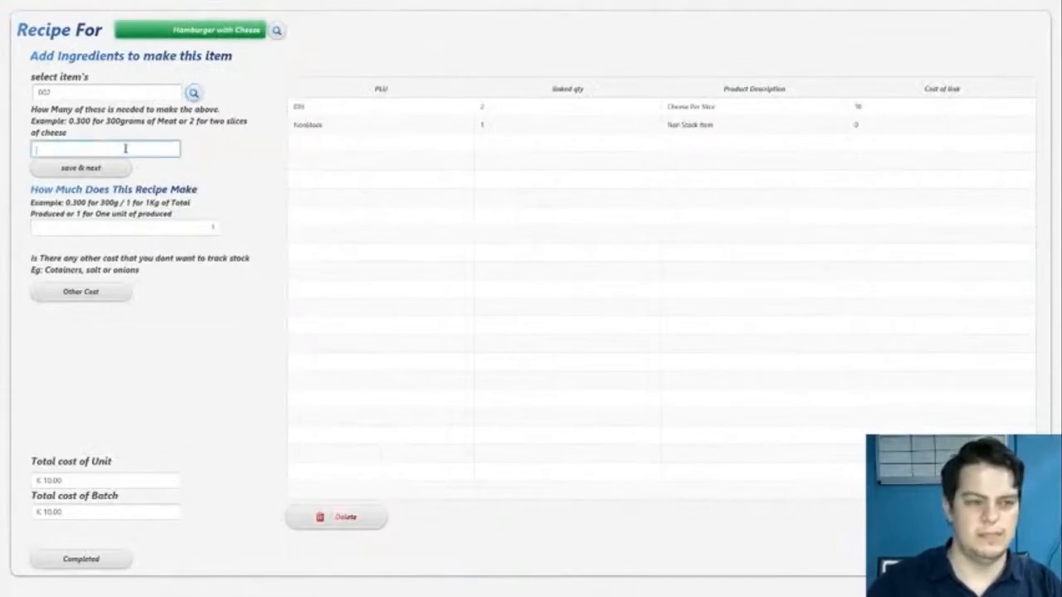
pyautogui.write('1')
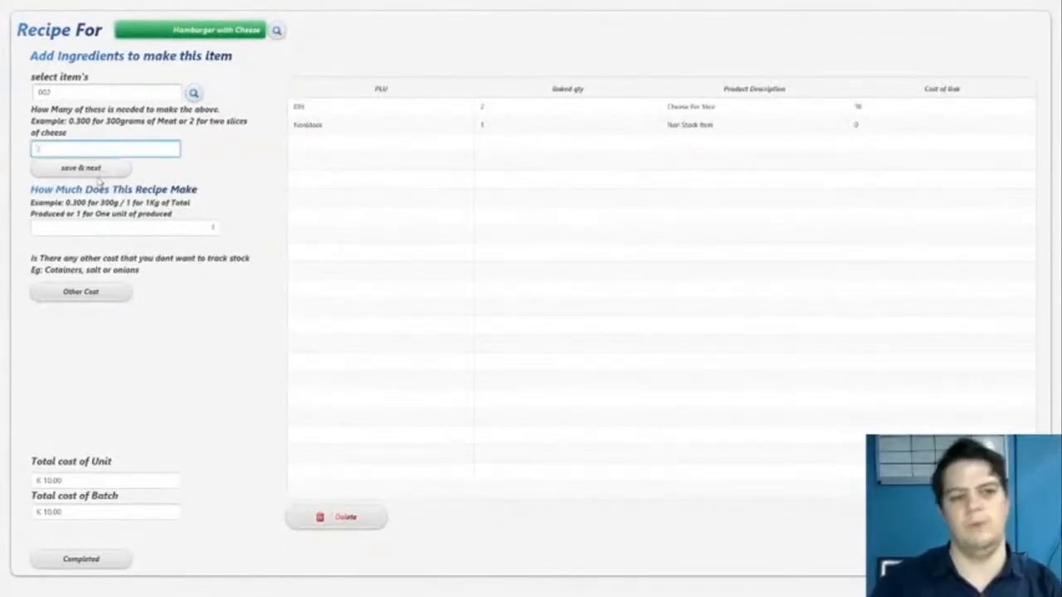
pyautogui.click(95, 168)
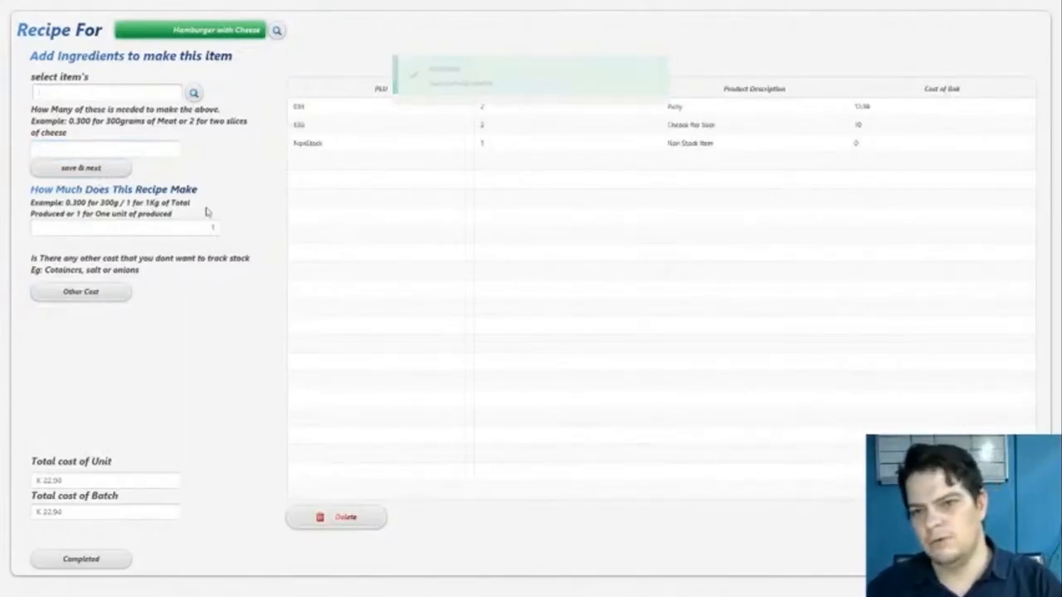
pyautogui.click(663, 107)
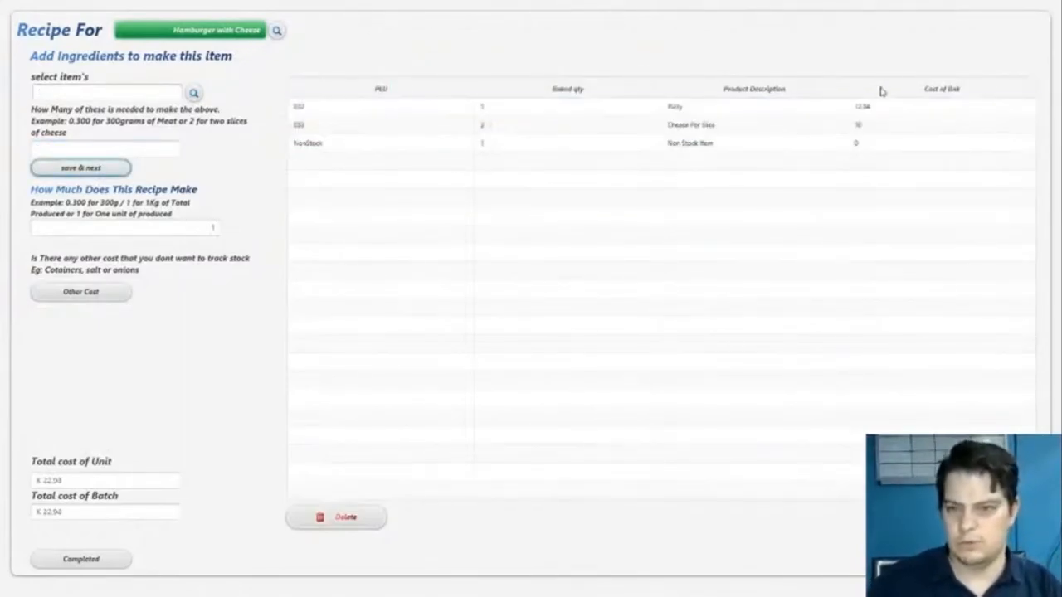
# - Add the buns, stock code 001, as a recipe ingredient with a quantity of 1
pyautogui.click(192, 94)
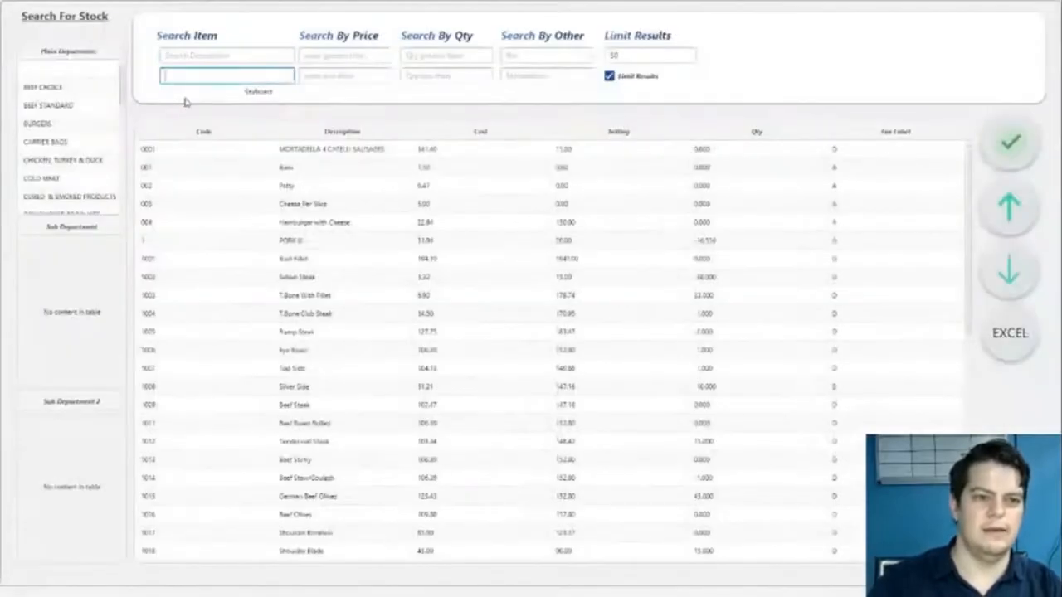
pyautogui.doubleClick(284, 171)
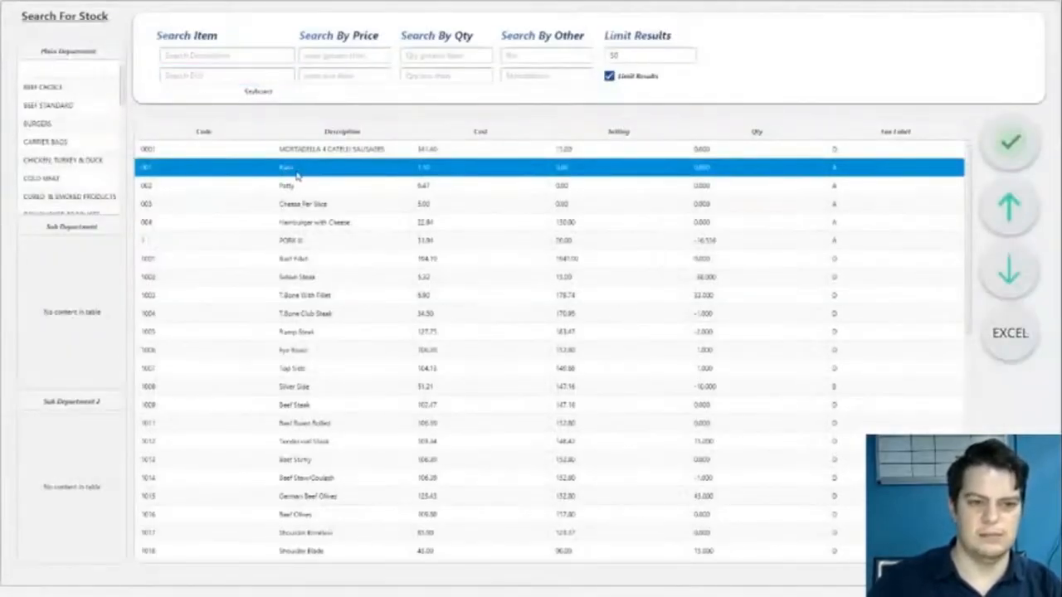
pyautogui.click(156, 148)
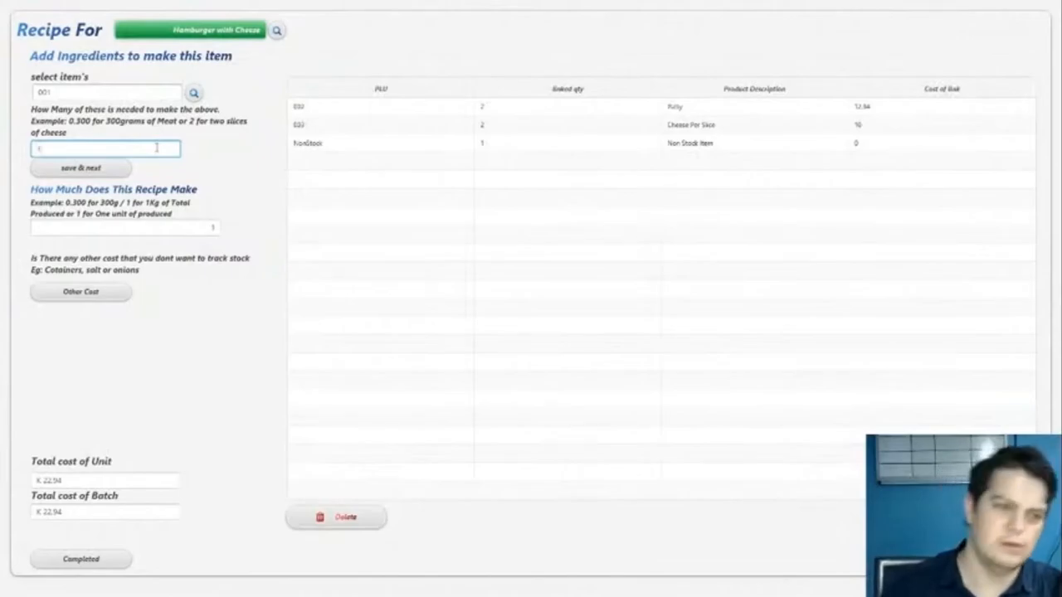
pyautogui.click(111, 170)
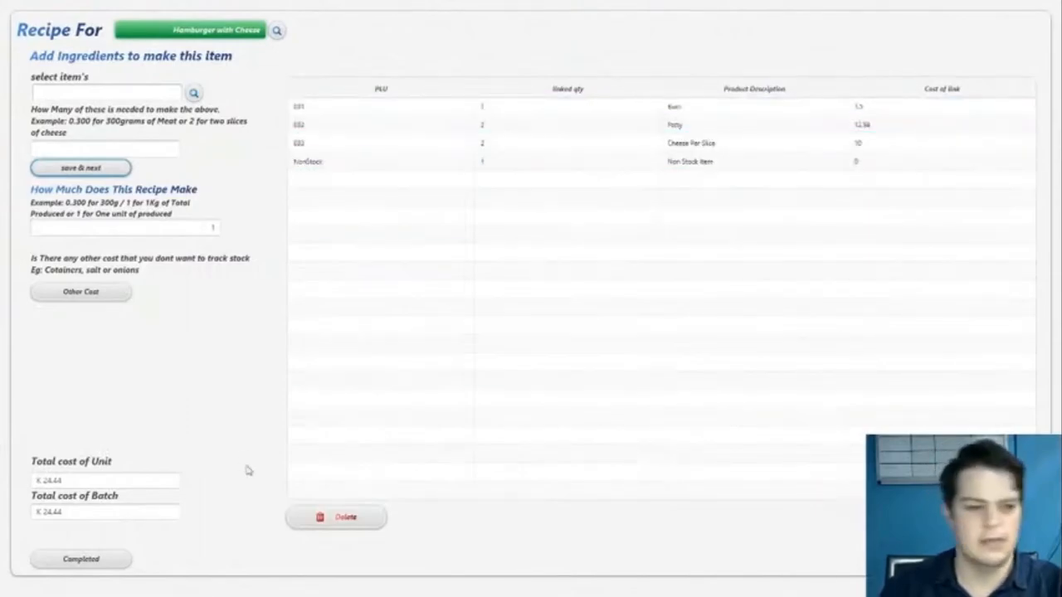
# - Compare the recipe's total unit cost and total batch cost with the quantity the recipe makes
pyautogui.moveTo(78, 482); pyautogui.dragTo(14, 483)
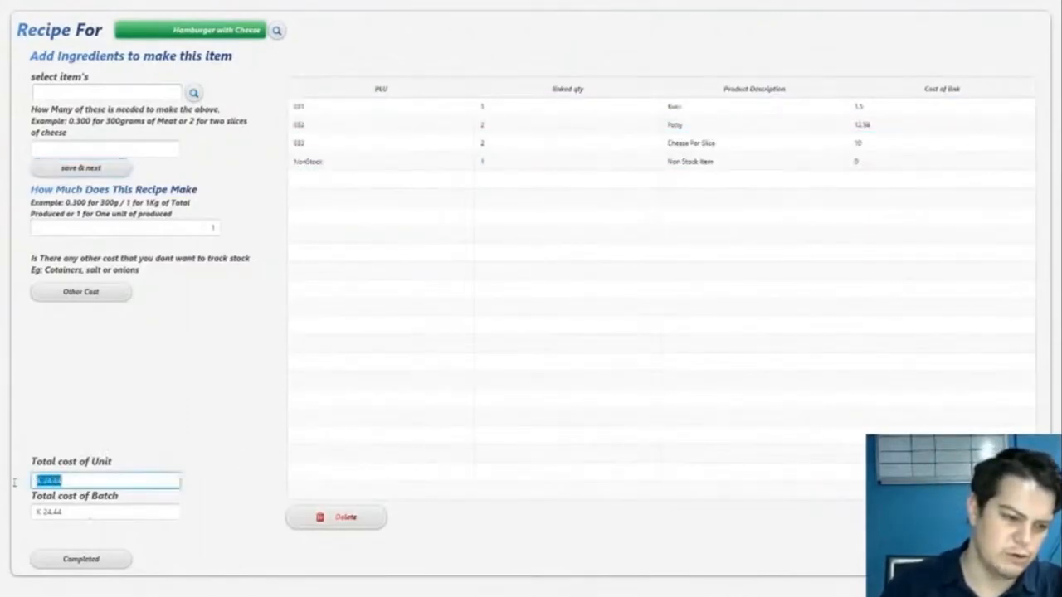
pyautogui.click(64, 480)
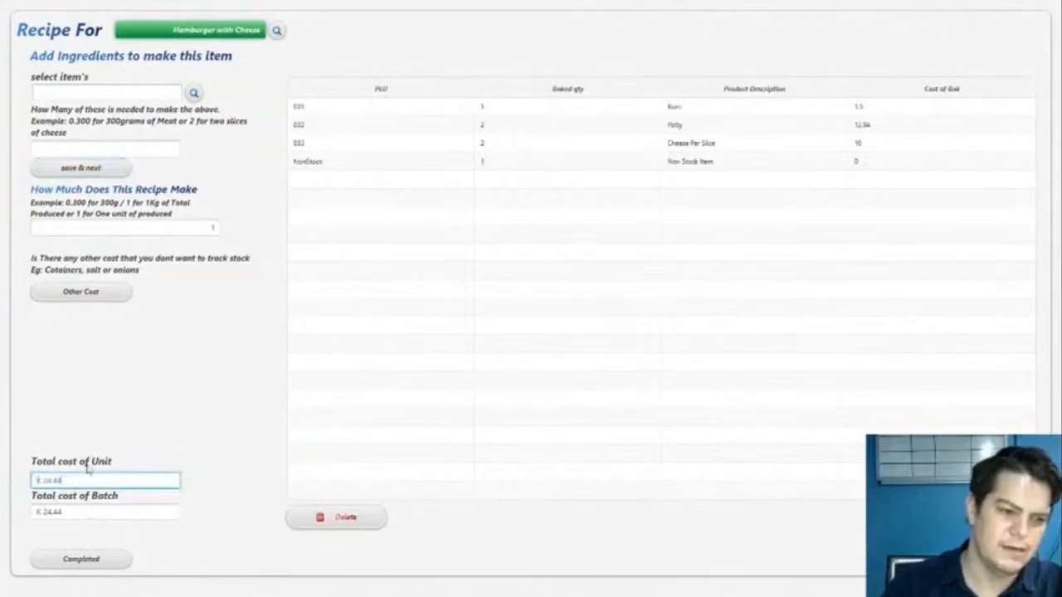
pyautogui.click(207, 229)
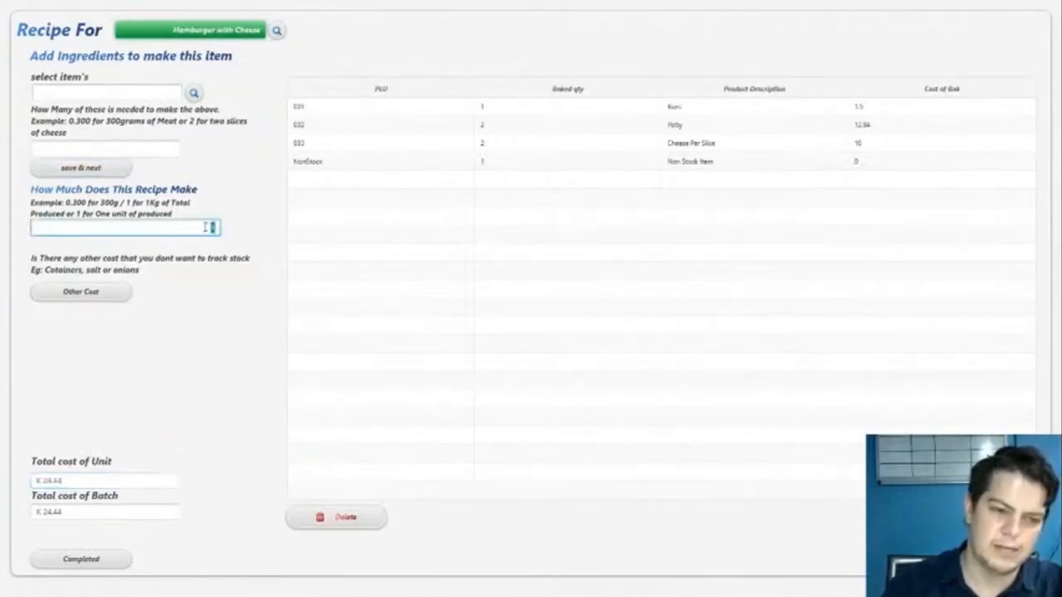
pyautogui.moveTo(66, 511); pyautogui.dragTo(20, 511)
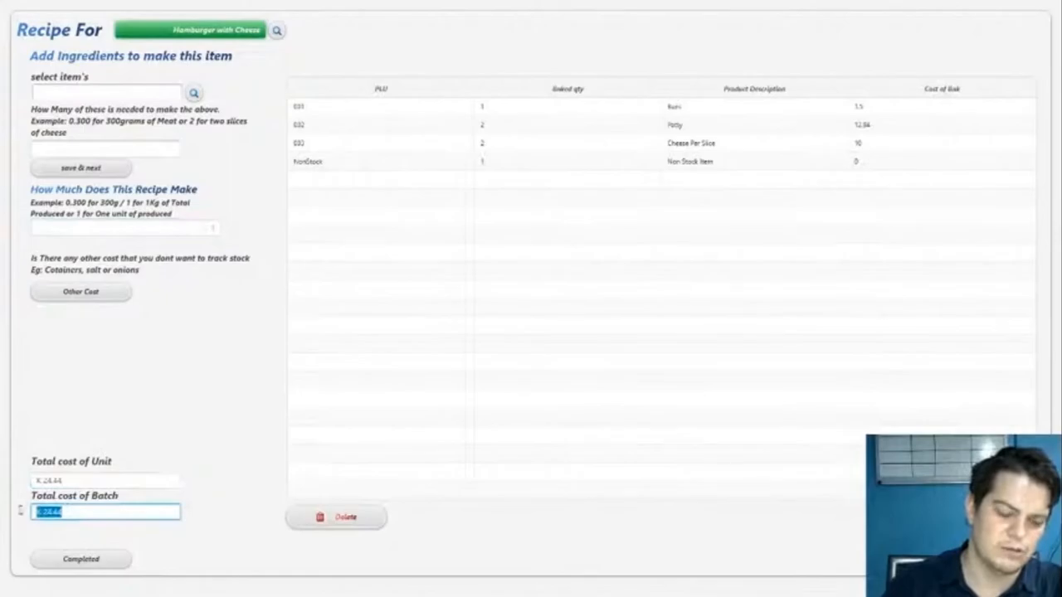
pyautogui.click(81, 512)
pyautogui.moveTo(94, 485); pyautogui.dragTo(2, 488)
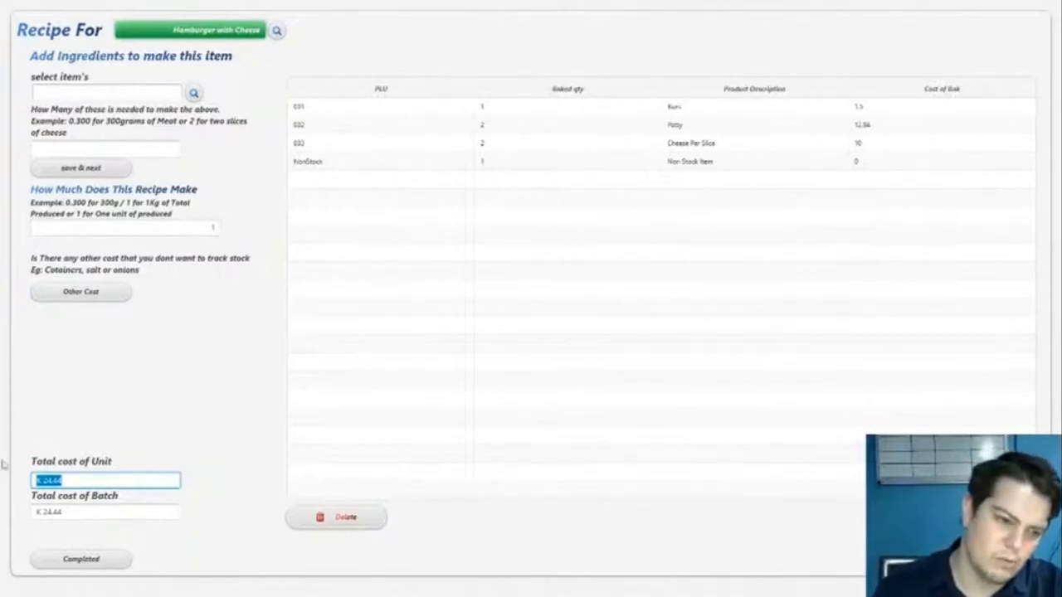
pyautogui.click(95, 513)
pyautogui.moveTo(97, 512); pyautogui.dragTo(11, 518)
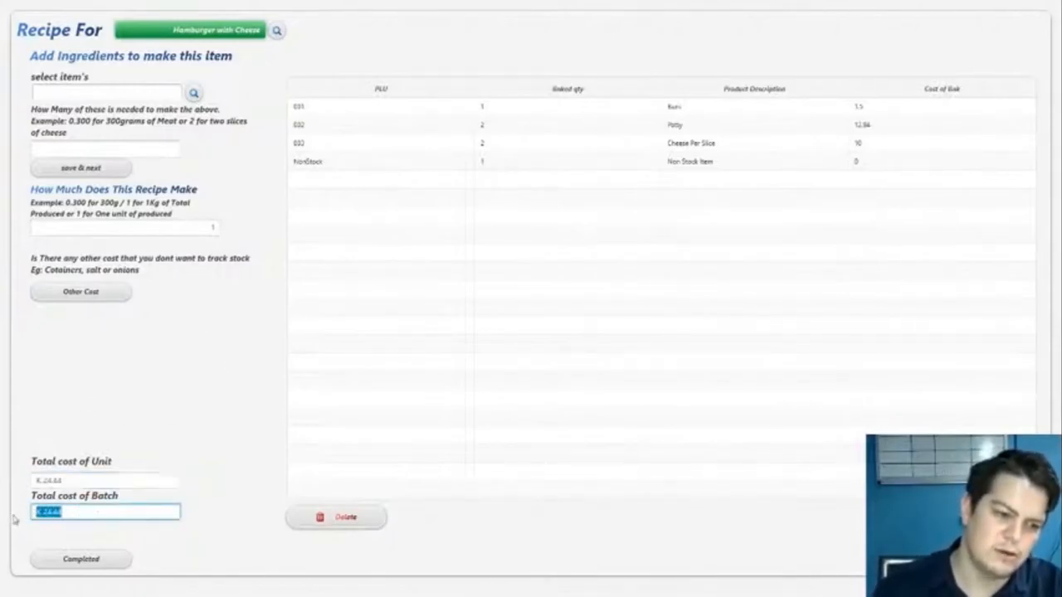
pyautogui.click(207, 225)
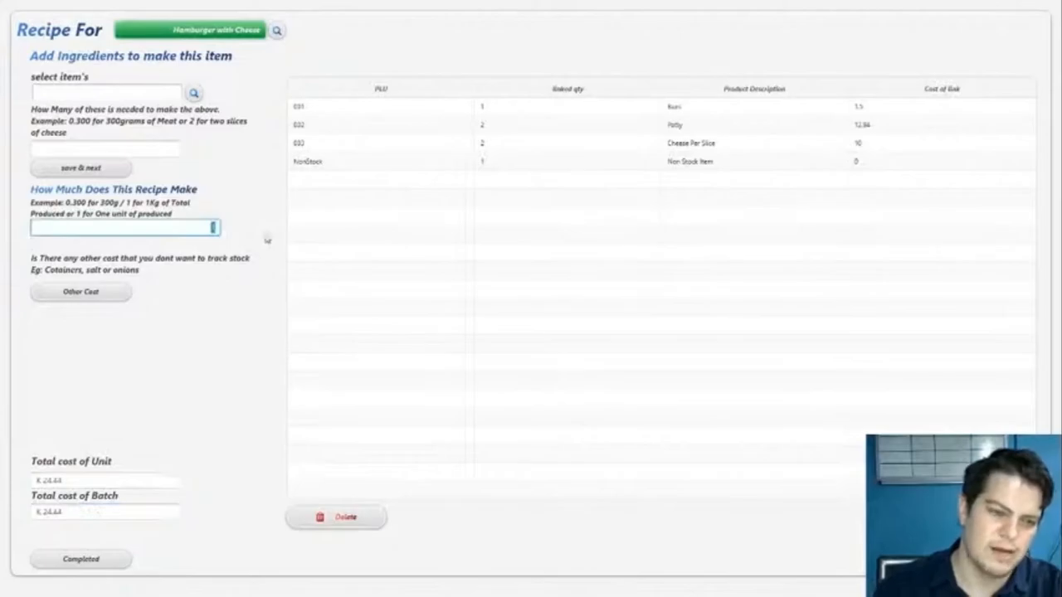
# - Complete and save the Hamburger with Cheese recipe, then return to editing the same stock item
pyautogui.click(76, 479)
pyautogui.click(77, 512)
pyautogui.click(80, 560)
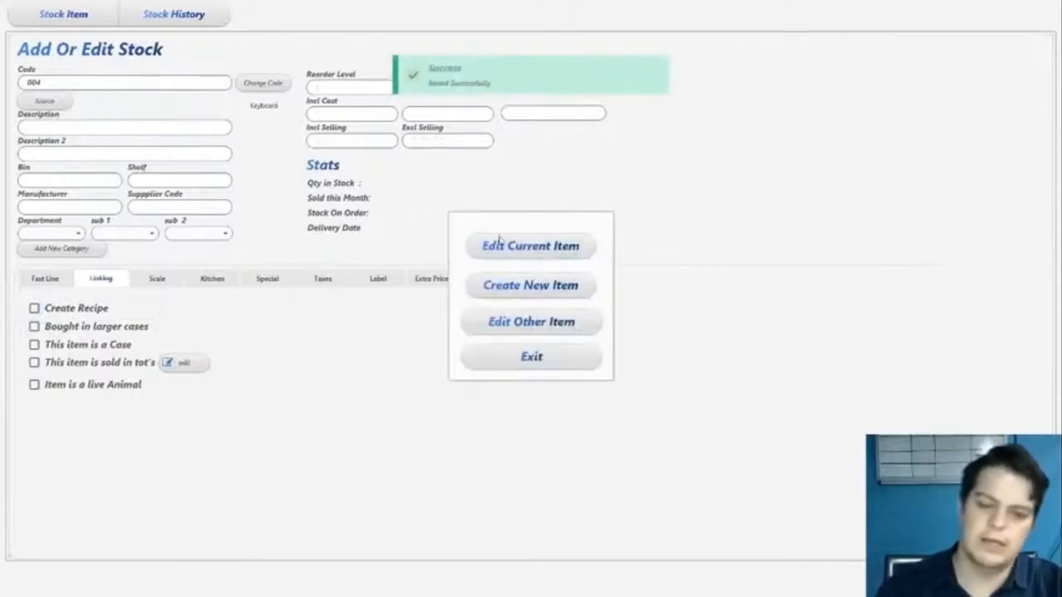
pyautogui.click(503, 246)
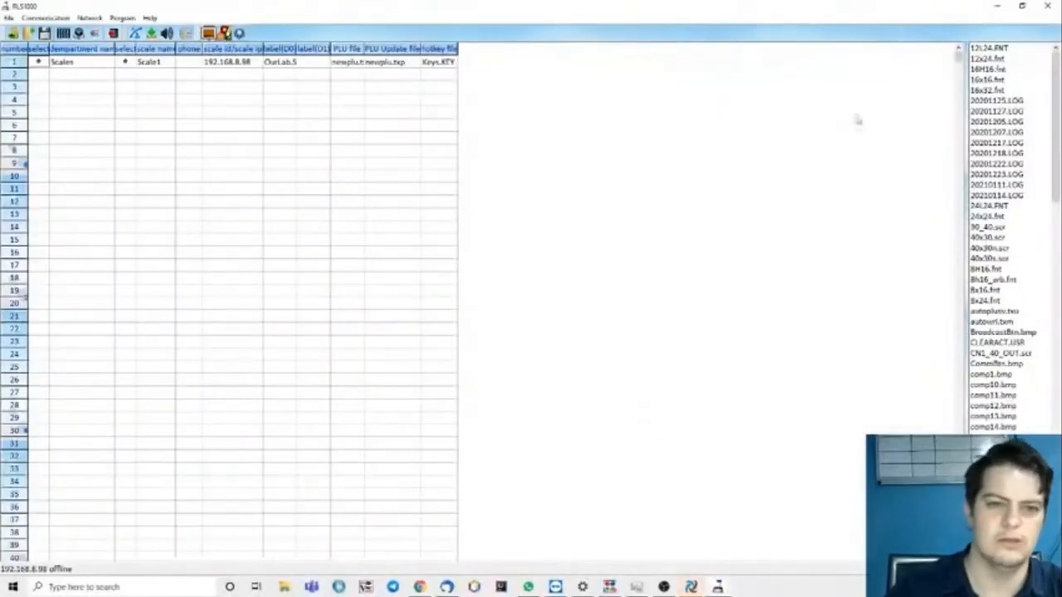
# - Quit the RLS1000 scale program and return to the BackOffice stock menu
pyautogui.click(1047, 6)
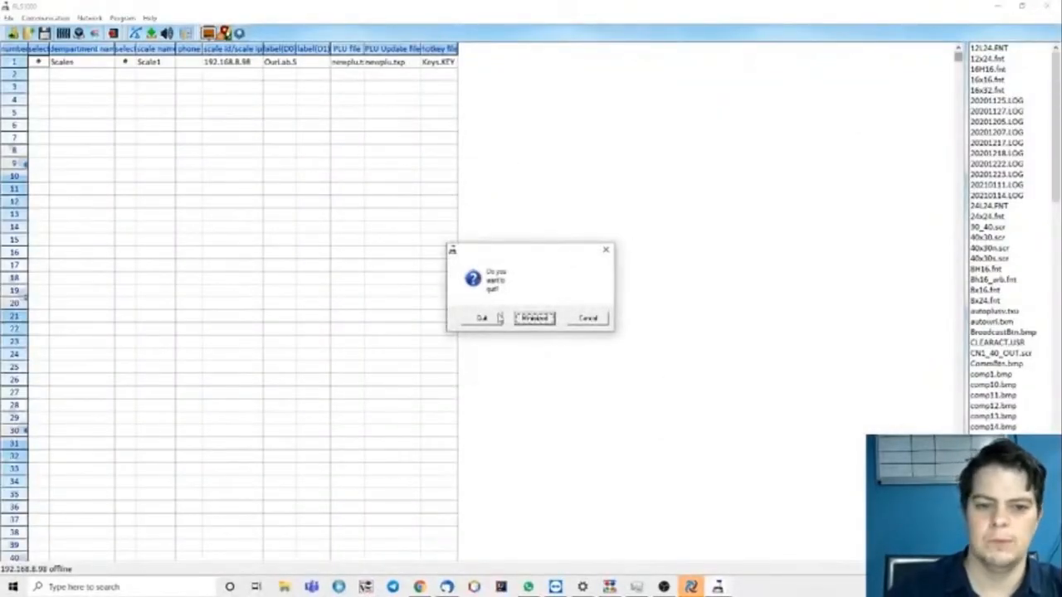
pyautogui.click(495, 317)
pyautogui.click(383, 196)
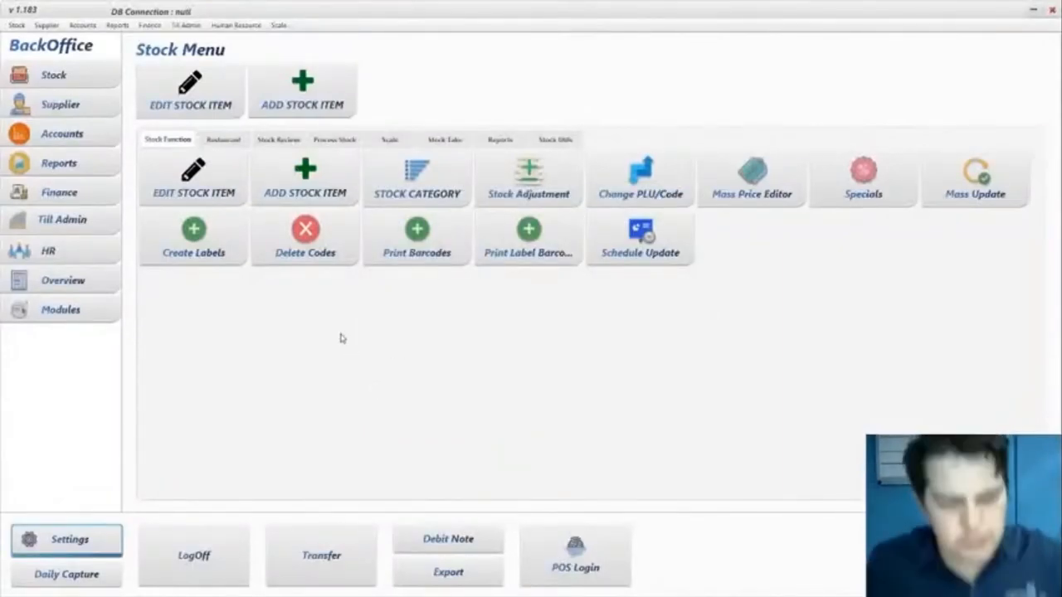
pyautogui.click(223, 154)
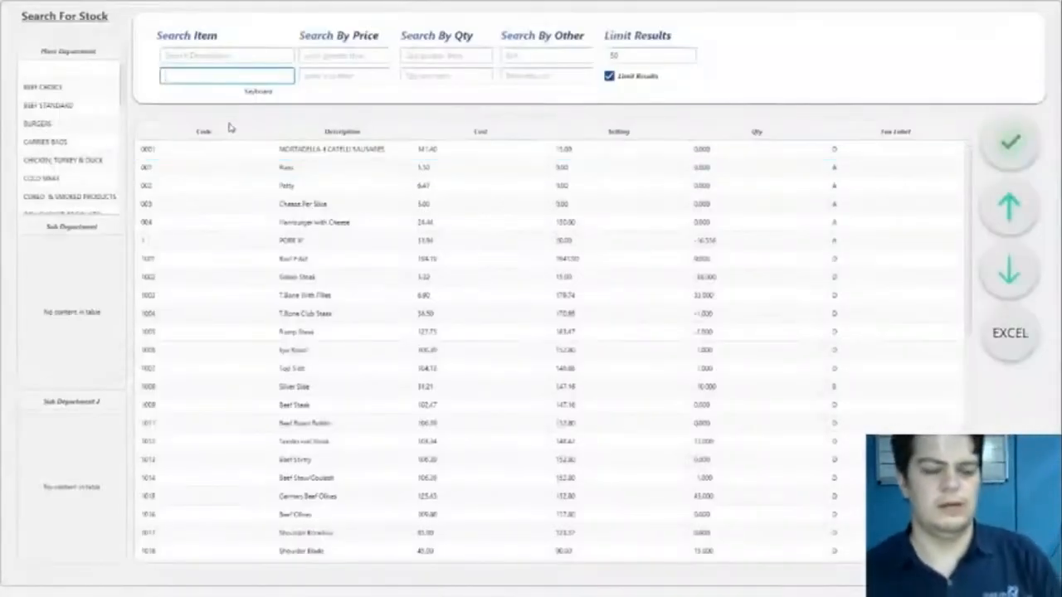
pyautogui.click(215, 56)
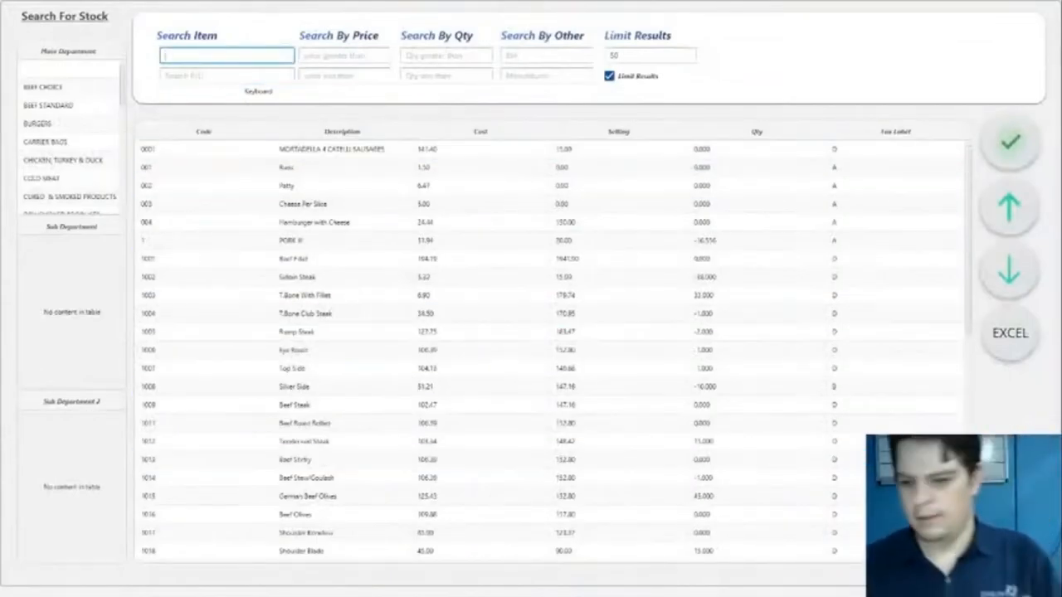
pyautogui.click(1009, 539)
# - Start a new stock item with code 005 and the description Boere Wors
pyautogui.click(319, 87)
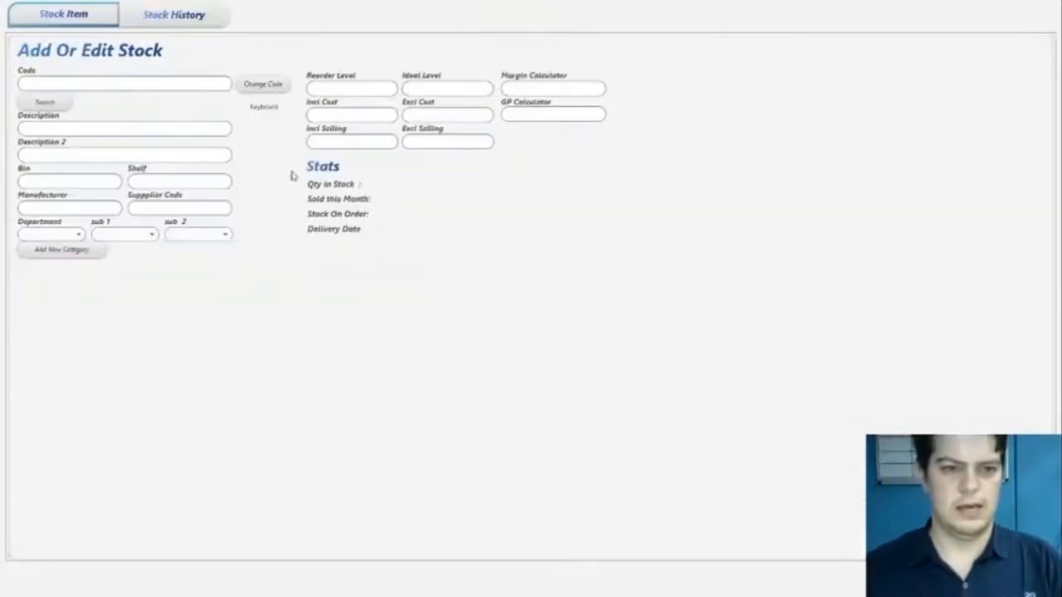
pyautogui.click(164, 88)
pyautogui.write('008')
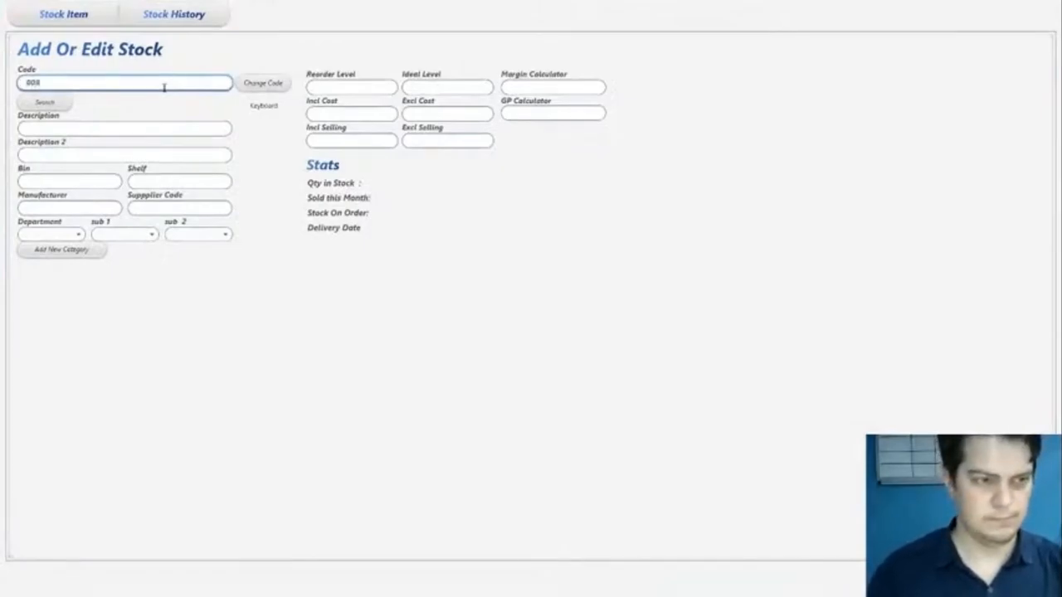
pyautogui.press('Return')
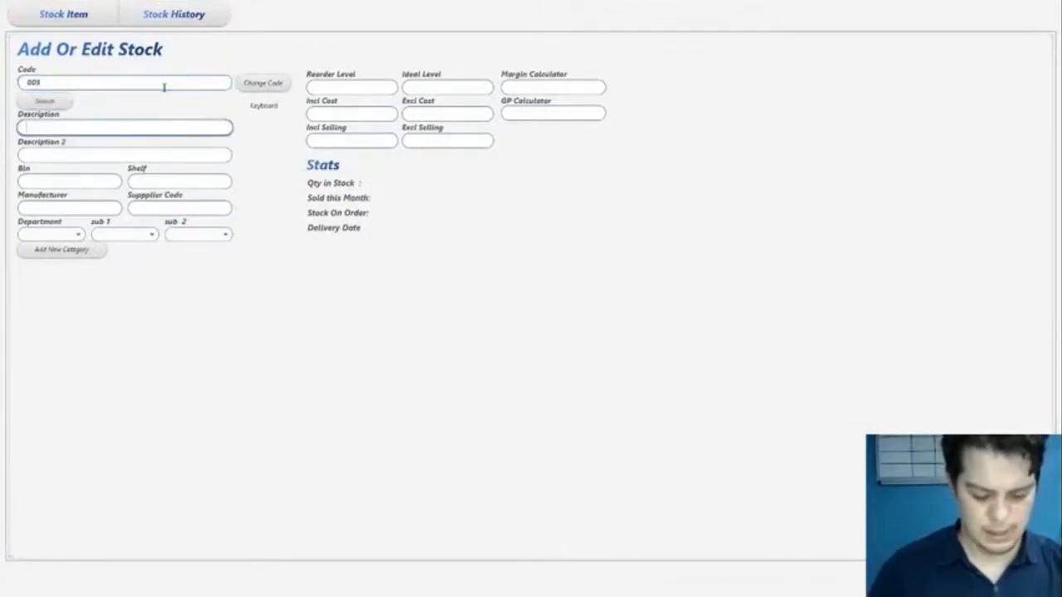
pyautogui.write('Bacon W')
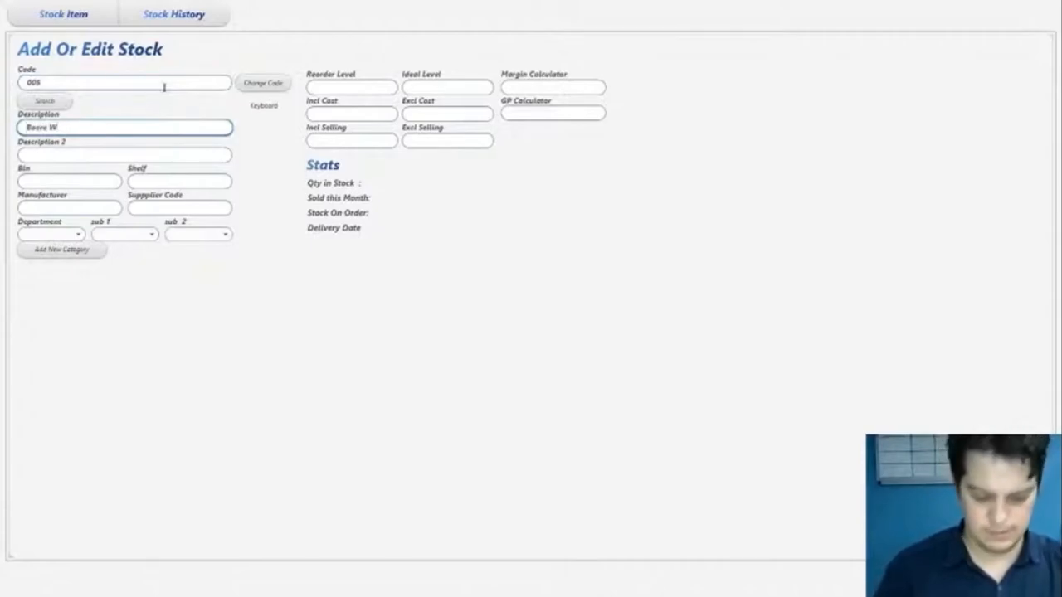
pyautogui.write('ors')
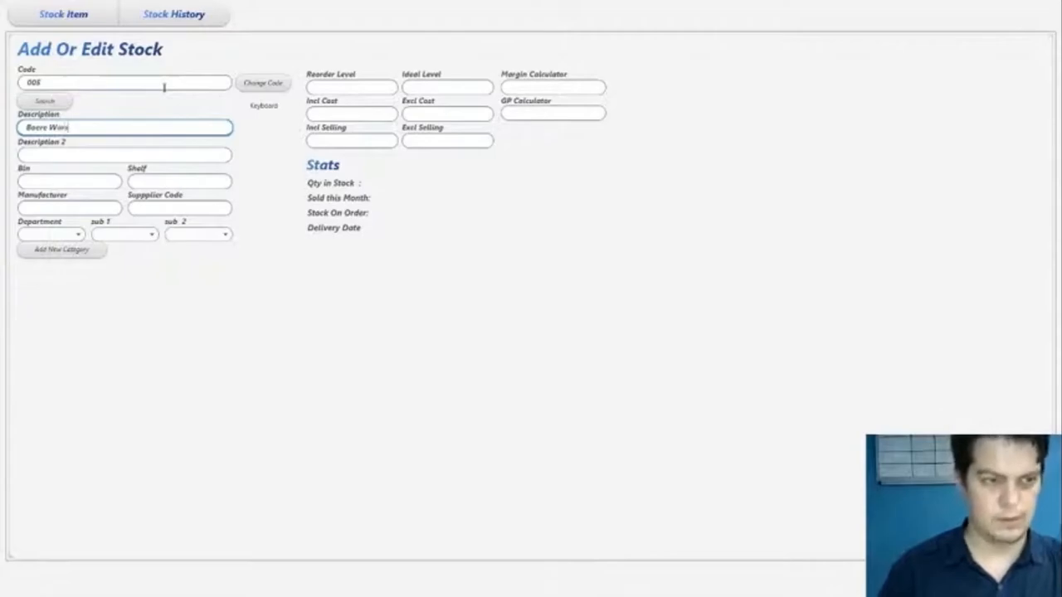
pyautogui.press('Return')
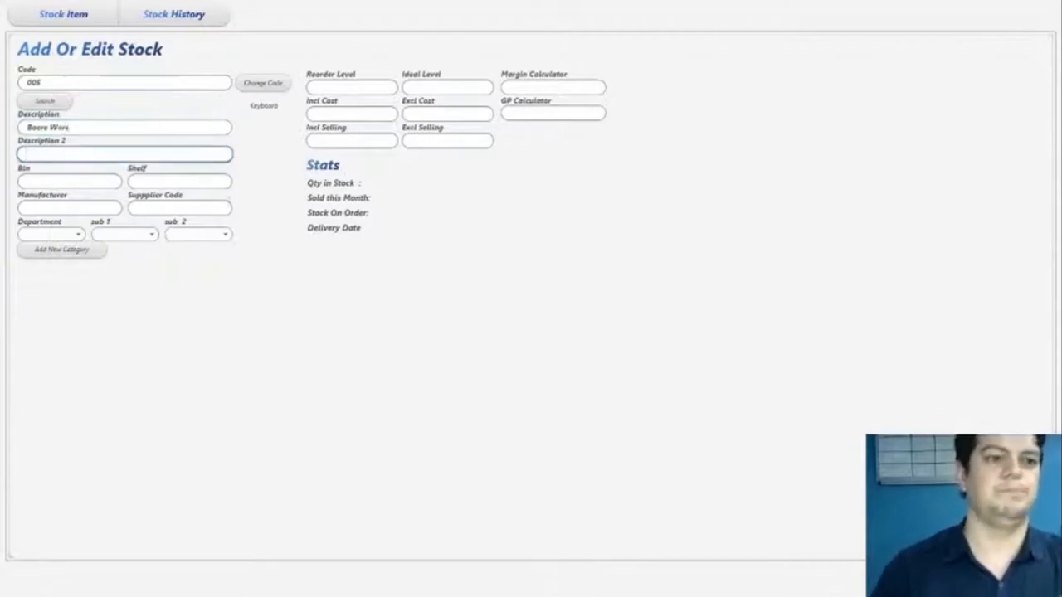
# - Assign the Boere Wors item to the BEEF CHOICE department
pyautogui.click(60, 235)
pyautogui.scroll(-3, 76, 315)
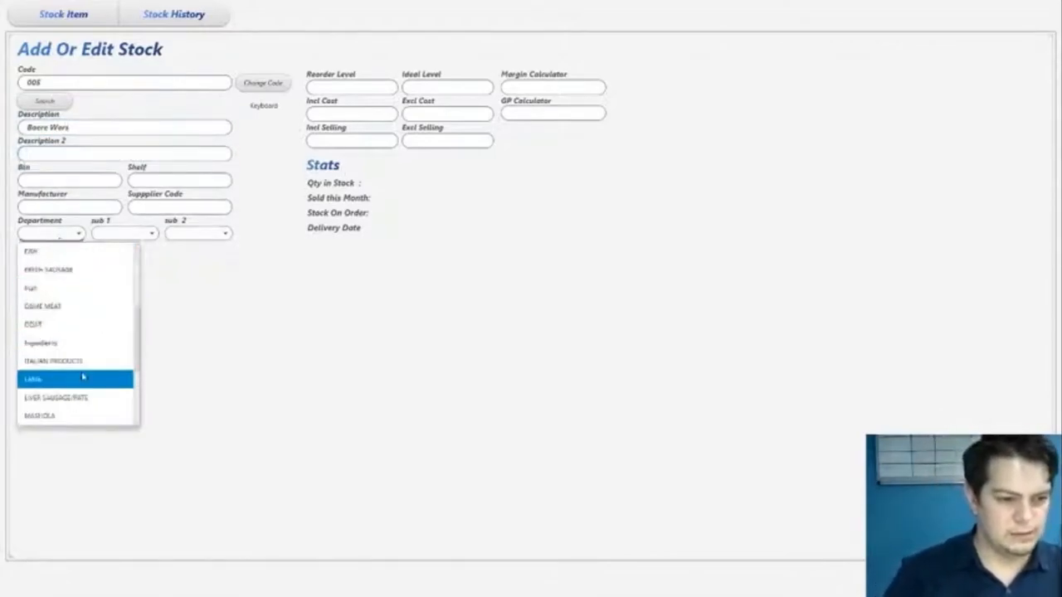
pyautogui.scroll(3, 65, 344)
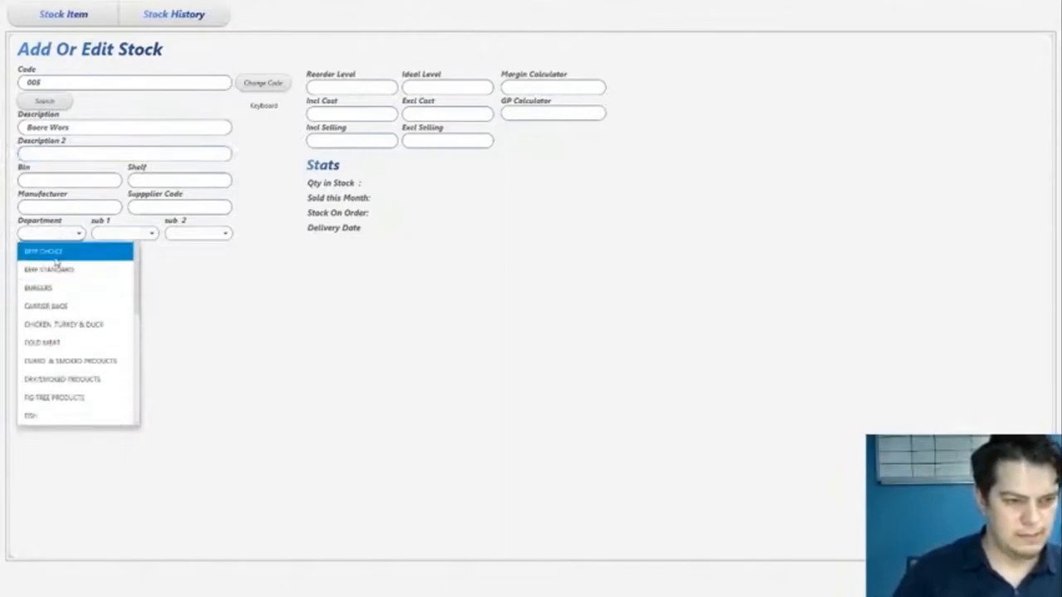
pyautogui.click(62, 255)
pyautogui.click(129, 236)
pyautogui.click(126, 235)
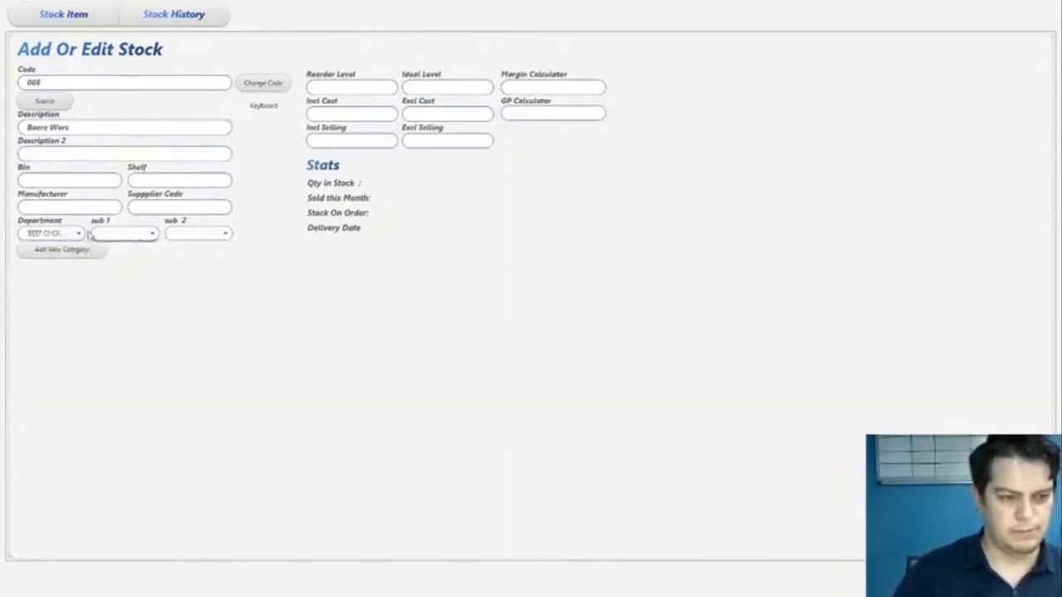
pyautogui.click(55, 235)
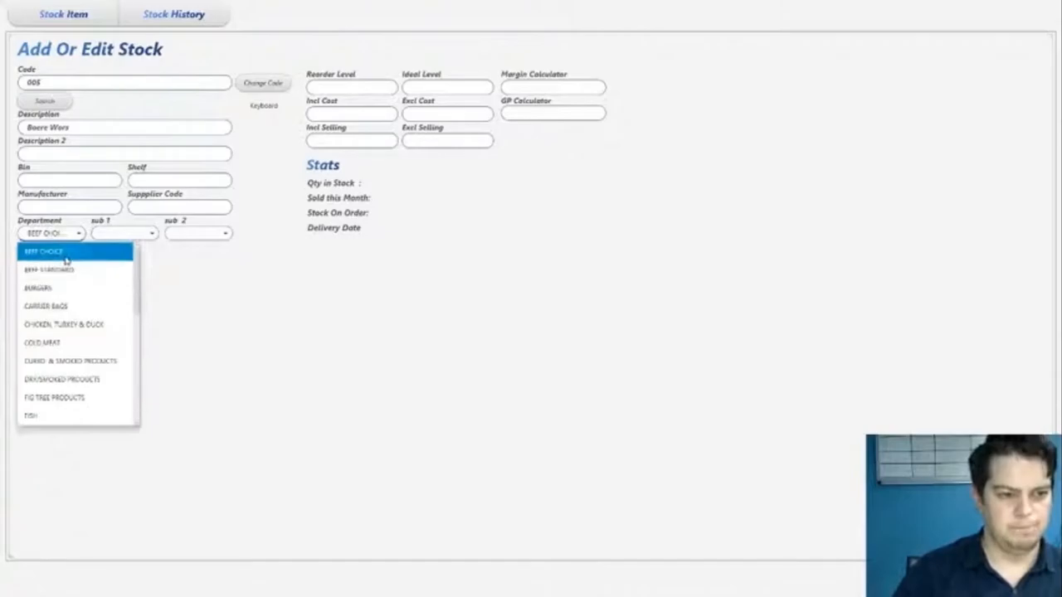
pyautogui.click(66, 249)
pyautogui.click(355, 88)
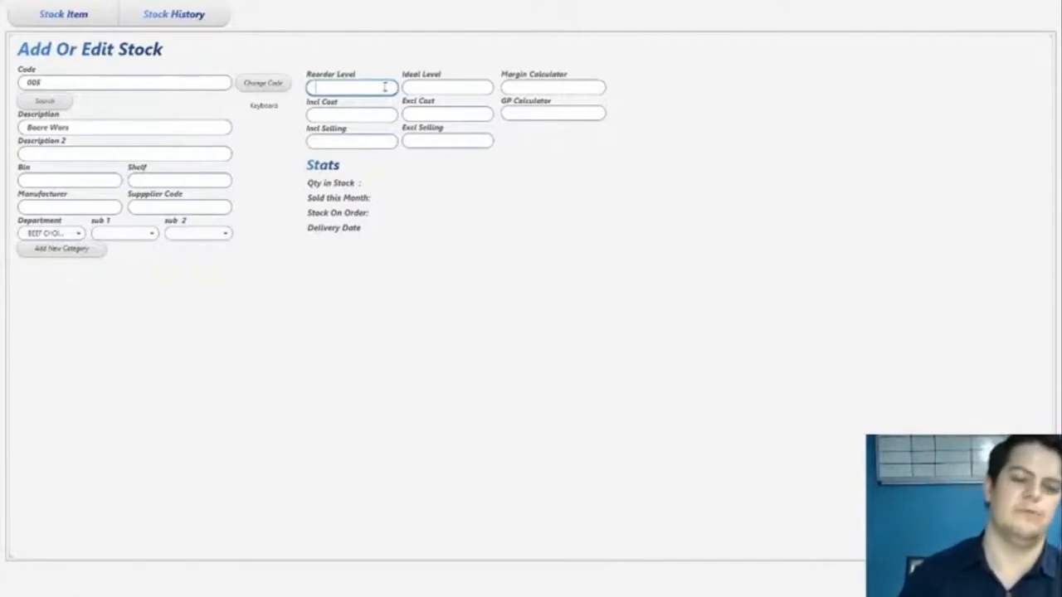
pyautogui.press('Tab')
pyautogui.click(362, 116)
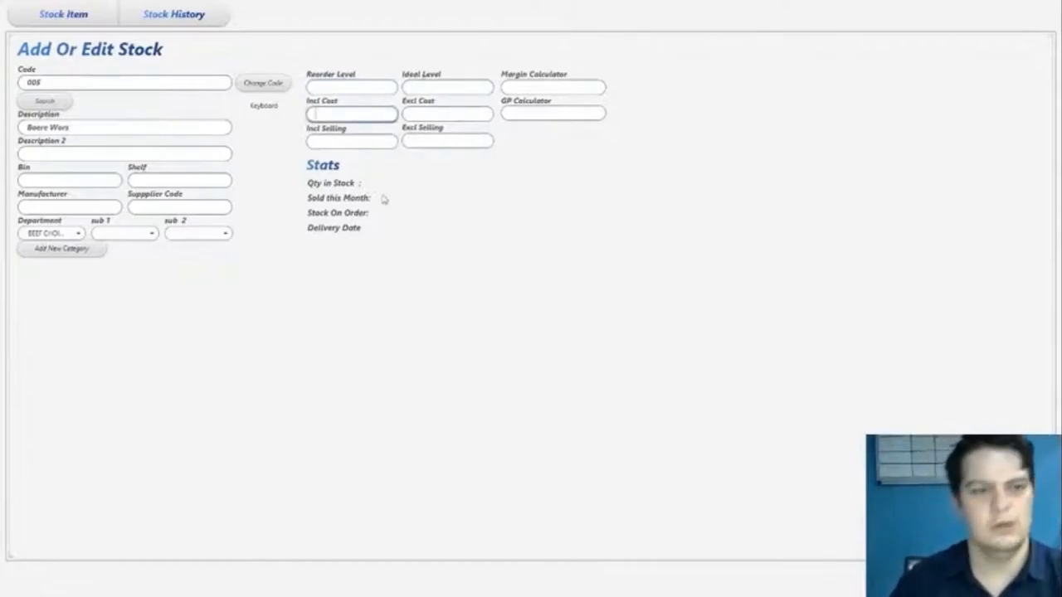
pyautogui.moveTo(82, 130); pyautogui.dragTo(2, 126)
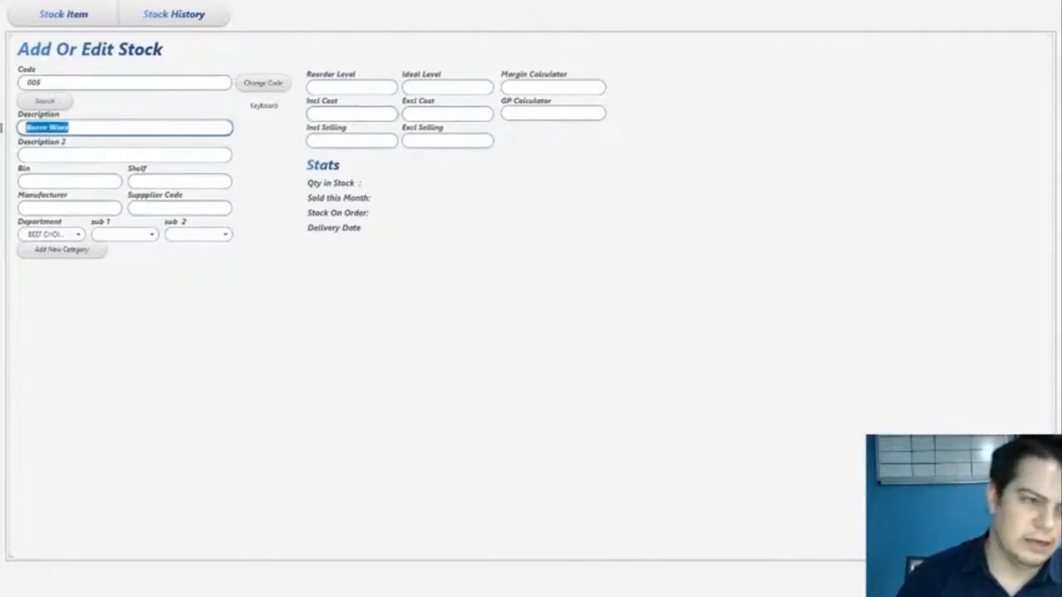
pyautogui.click(345, 116)
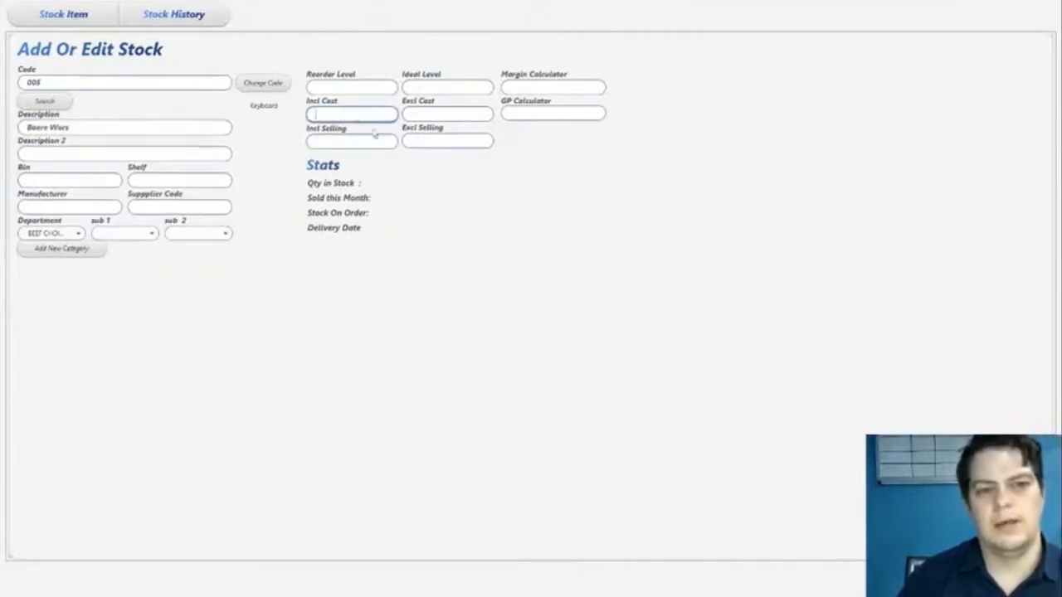
pyautogui.click(448, 115)
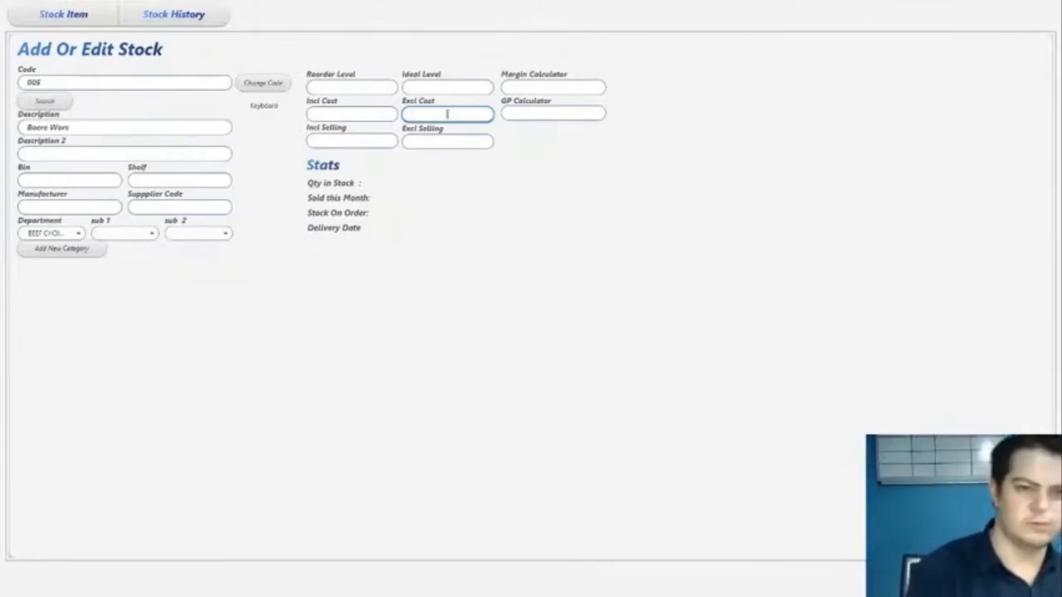
# - Set the Boere Wors inclusive selling price to 99.95 and save the item
pyautogui.click(360, 142)
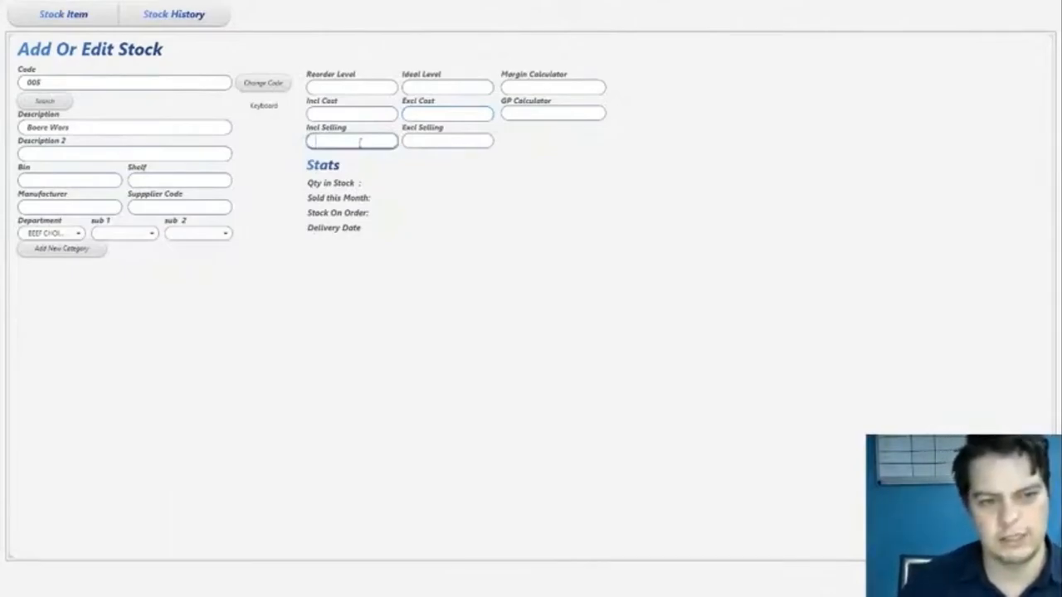
pyautogui.write('99.95')
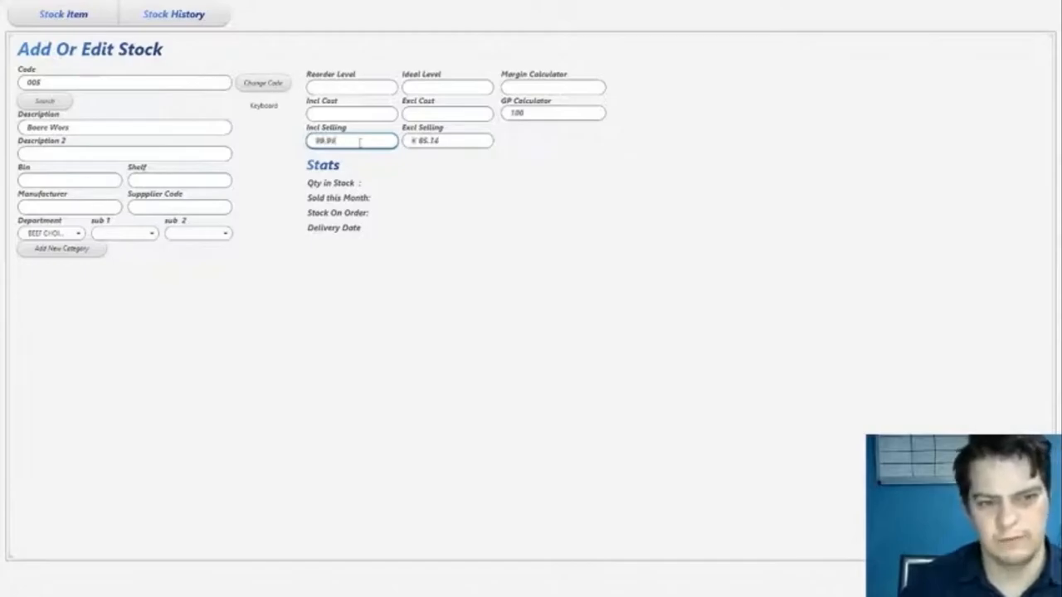
pyautogui.moveTo(342, 142); pyautogui.dragTo(318, 220)
pyautogui.click(987, 578)
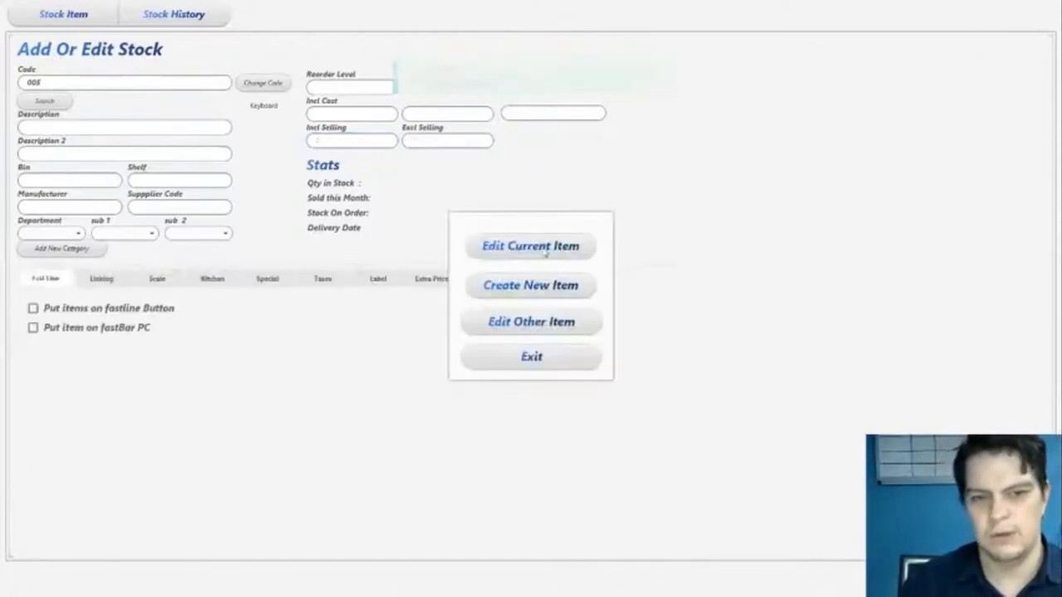
# - Reopen the saved Boere Wors item and create a linked recipe that makes a quantity of 35
pyautogui.click(511, 245)
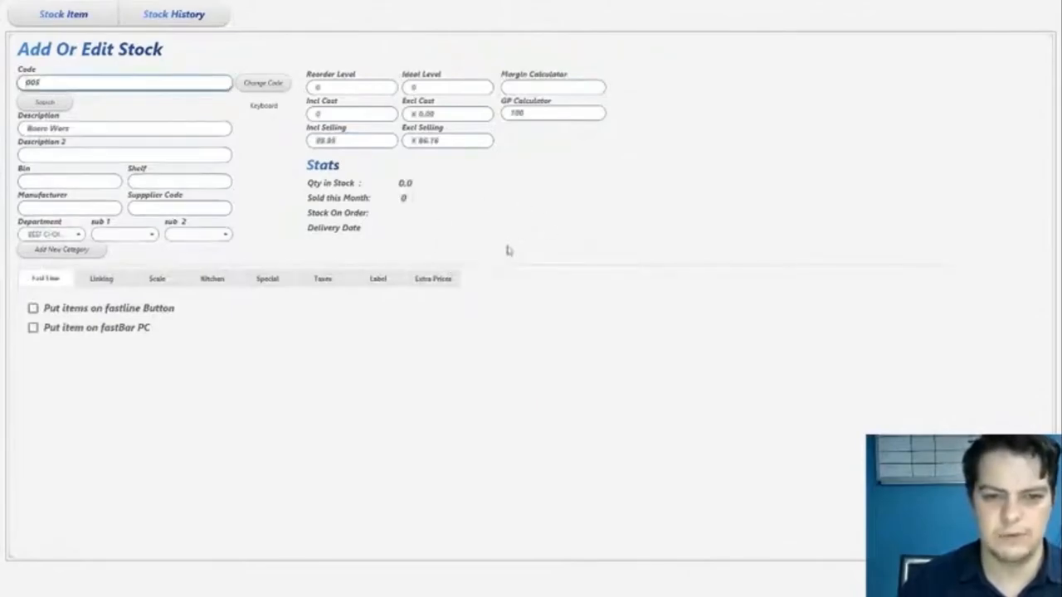
pyautogui.click(98, 279)
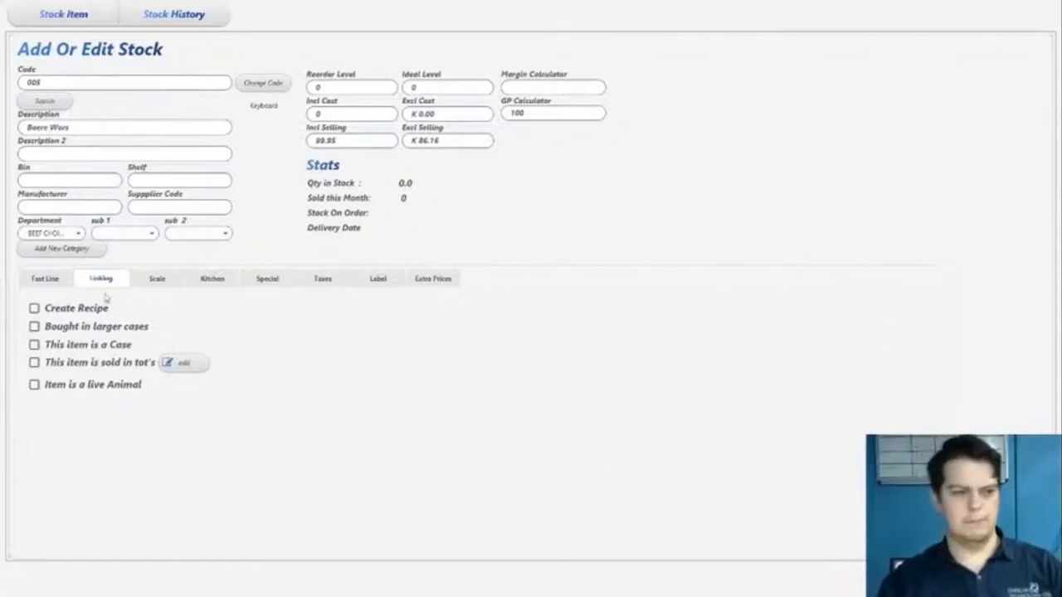
pyautogui.click(61, 311)
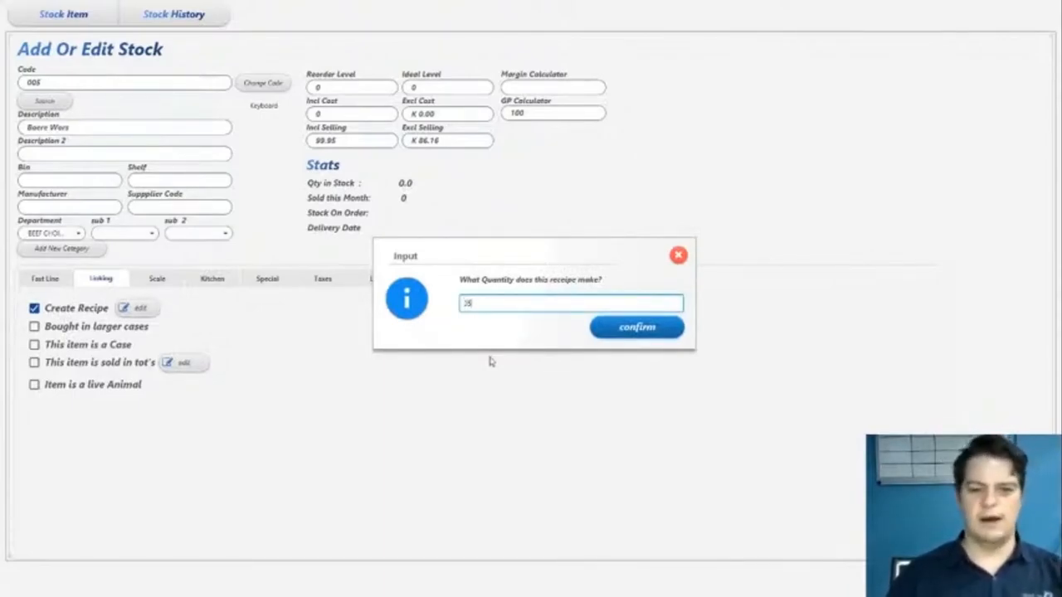
pyautogui.press('Return')
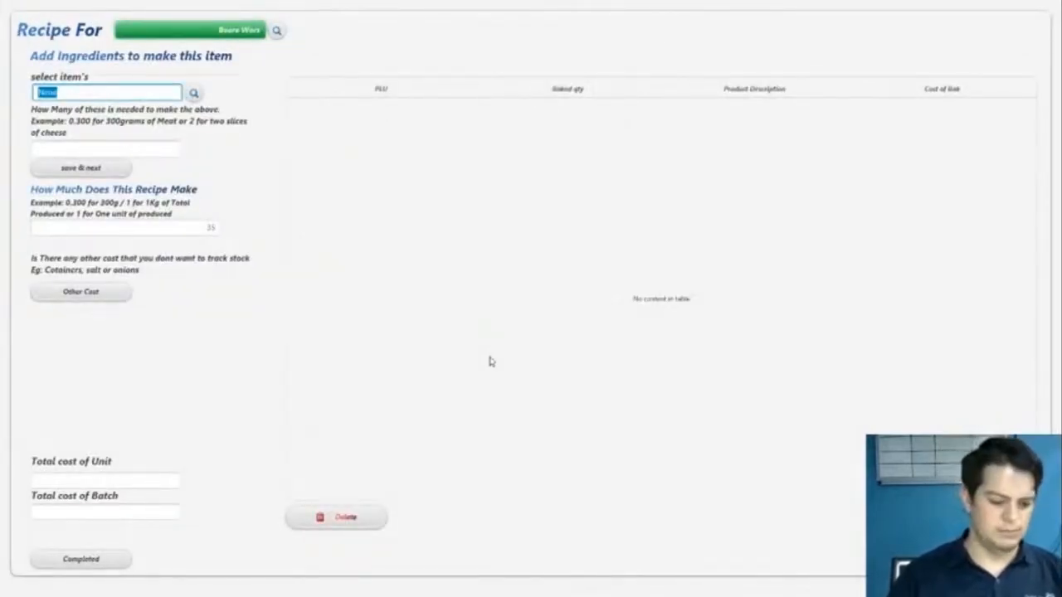
# - Search the stock list for beef items and choose Beef Fat as an ingredient for Boere Wors
pyautogui.click(194, 95)
pyautogui.click(303, 167)
pyautogui.click(301, 296)
pyautogui.scroll(-3, 301, 310)
pyautogui.scroll(3, 302, 311)
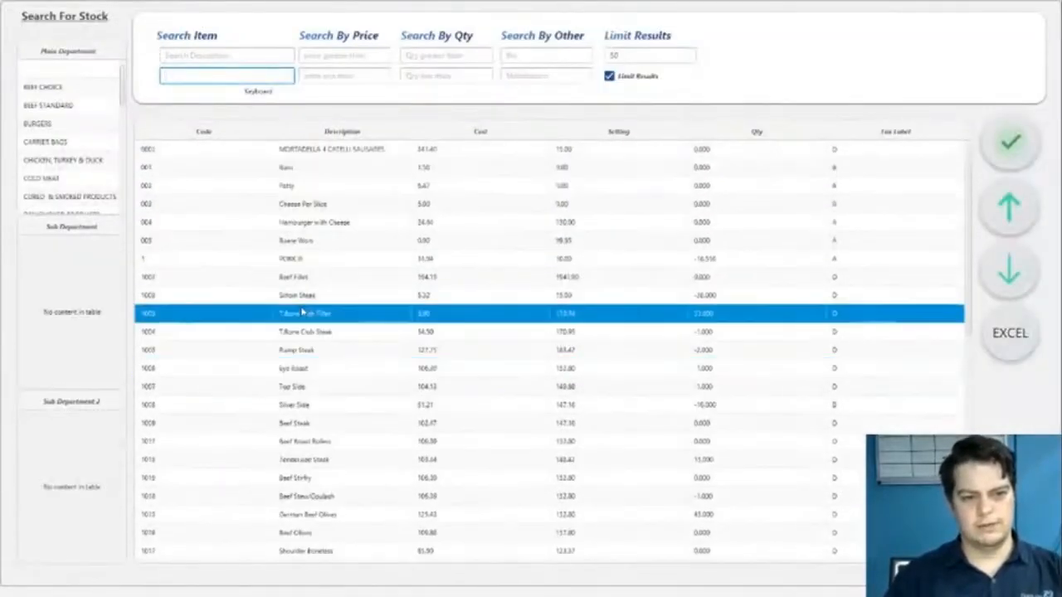
pyautogui.scroll(-2, 298, 301)
pyautogui.click(181, 54)
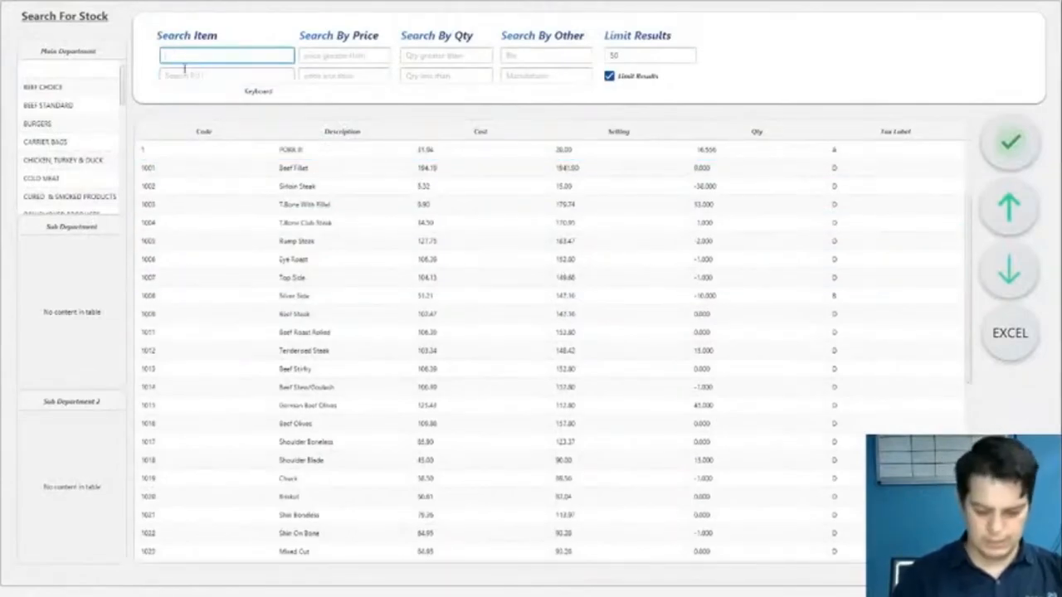
pyautogui.write('beef')
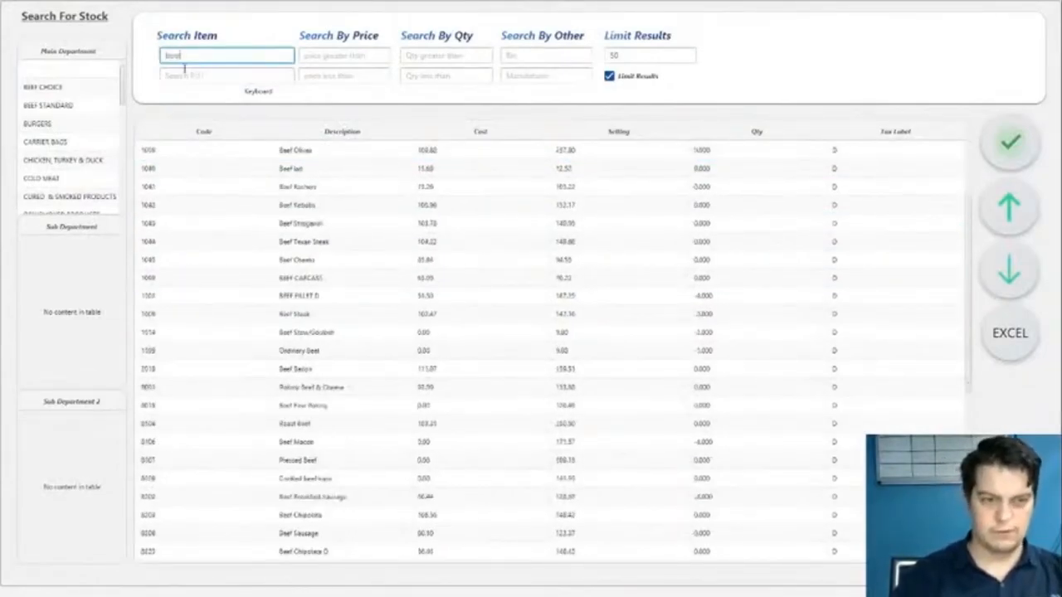
pyautogui.scroll(-3, 311, 307)
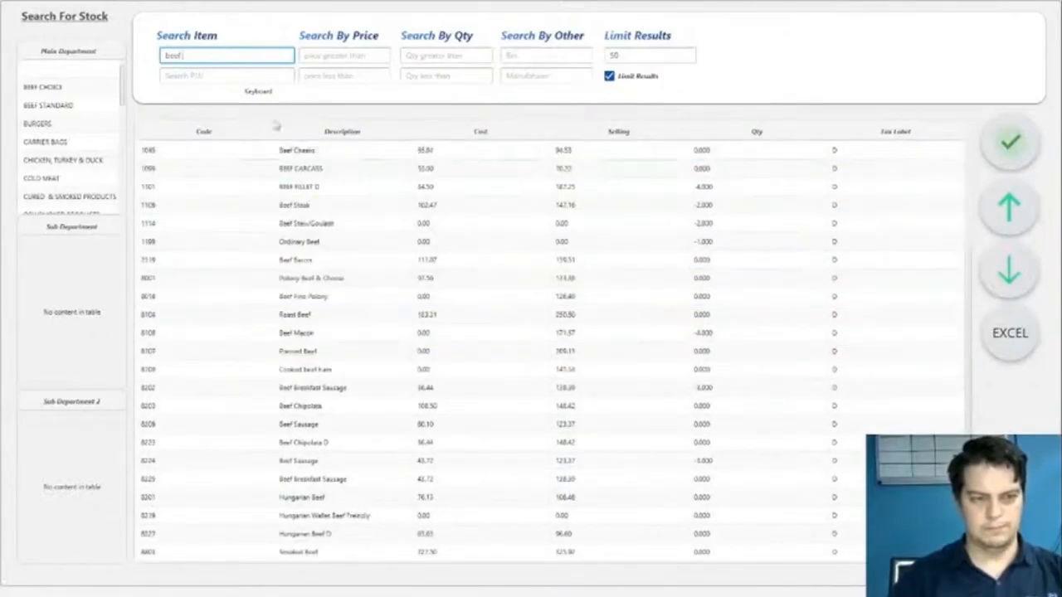
pyautogui.scroll(-9, 311, 365)
pyautogui.scroll(-4, 311, 388)
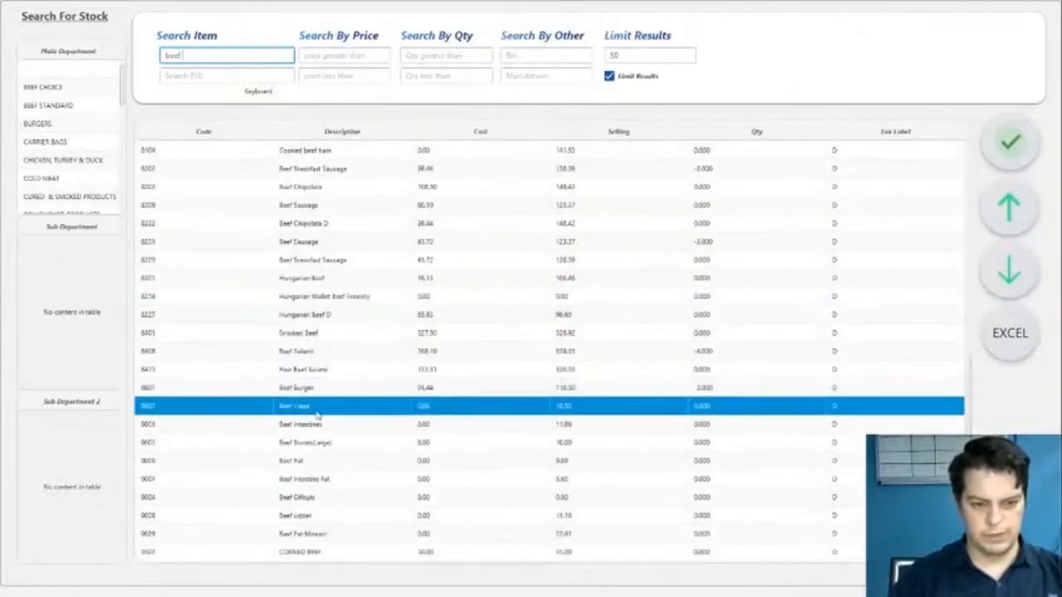
pyautogui.doubleClick(312, 445)
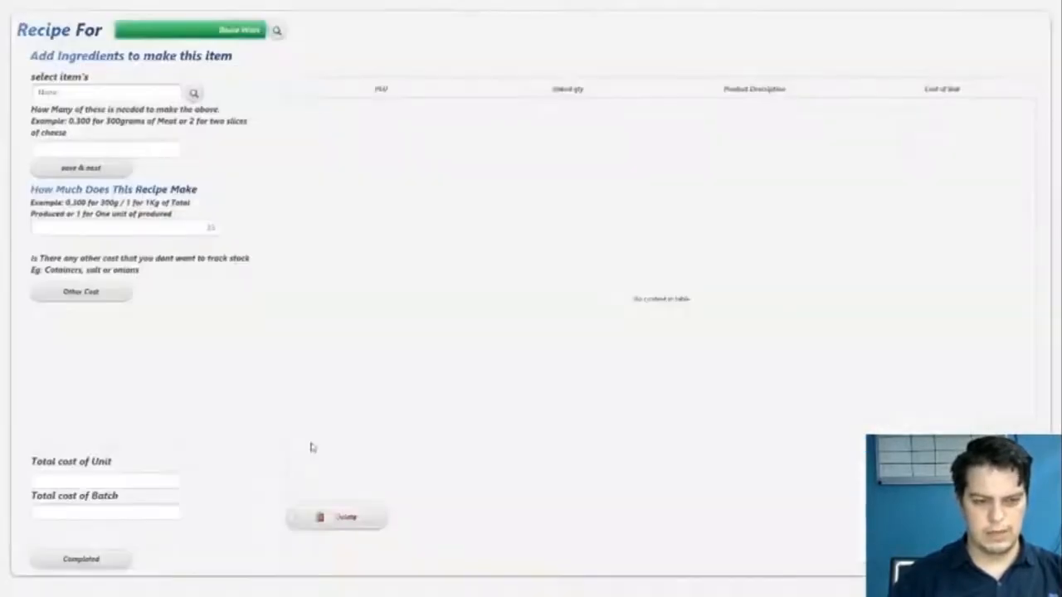
# - Set the Beef Fat quantity to 2.5 and save the ingredient to the recipe
pyautogui.click(108, 148)
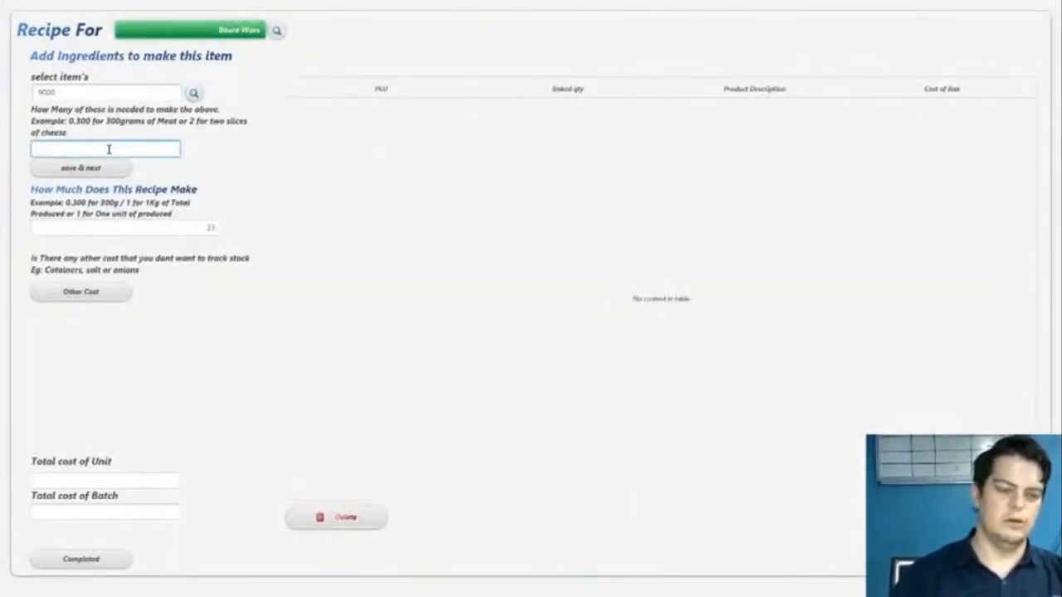
pyautogui.write('2.5')
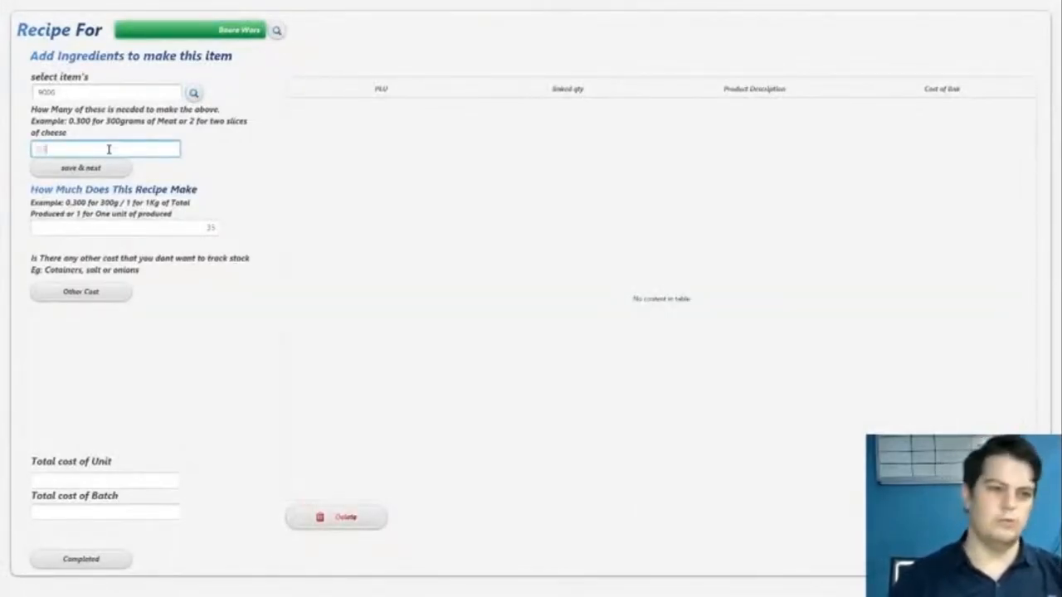
pyautogui.click(107, 169)
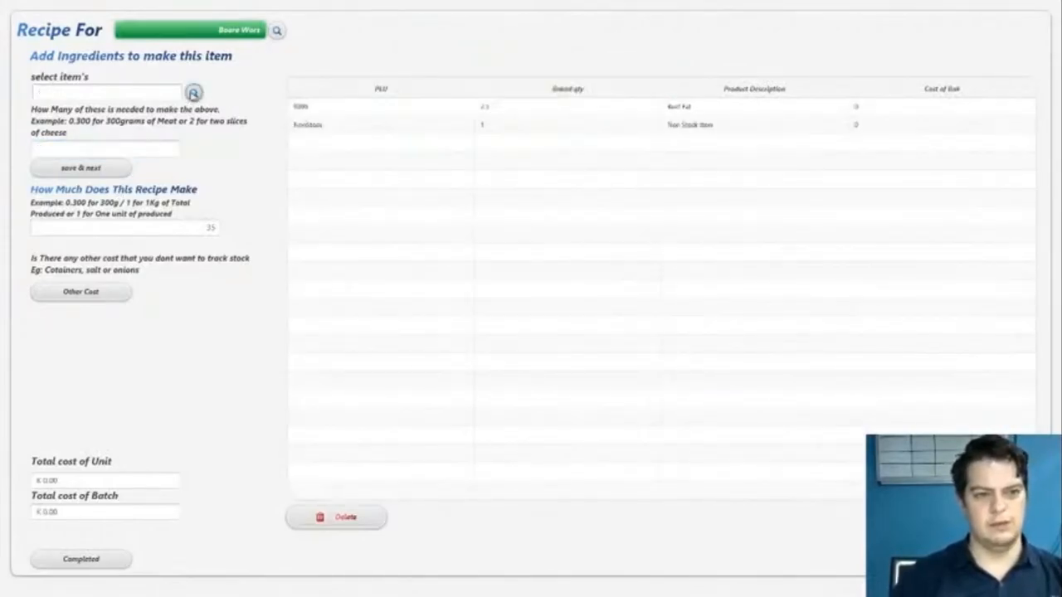
# - Search the stock list for another ingredient matching "hin", then clear the search term
pyautogui.click(193, 93)
pyautogui.click(175, 55)
pyautogui.write('hin')
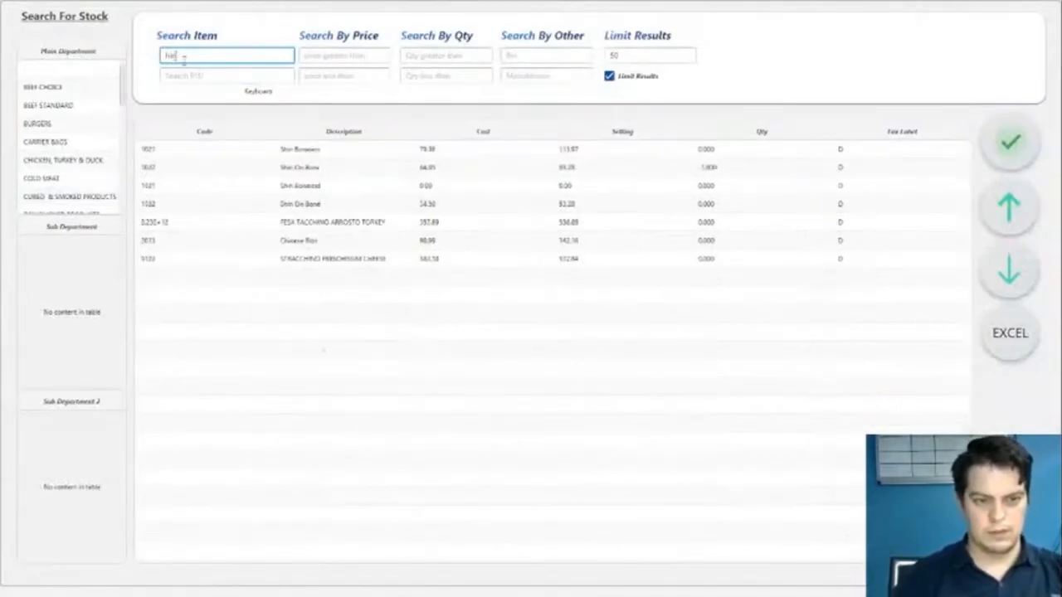
pyautogui.click(268, 154)
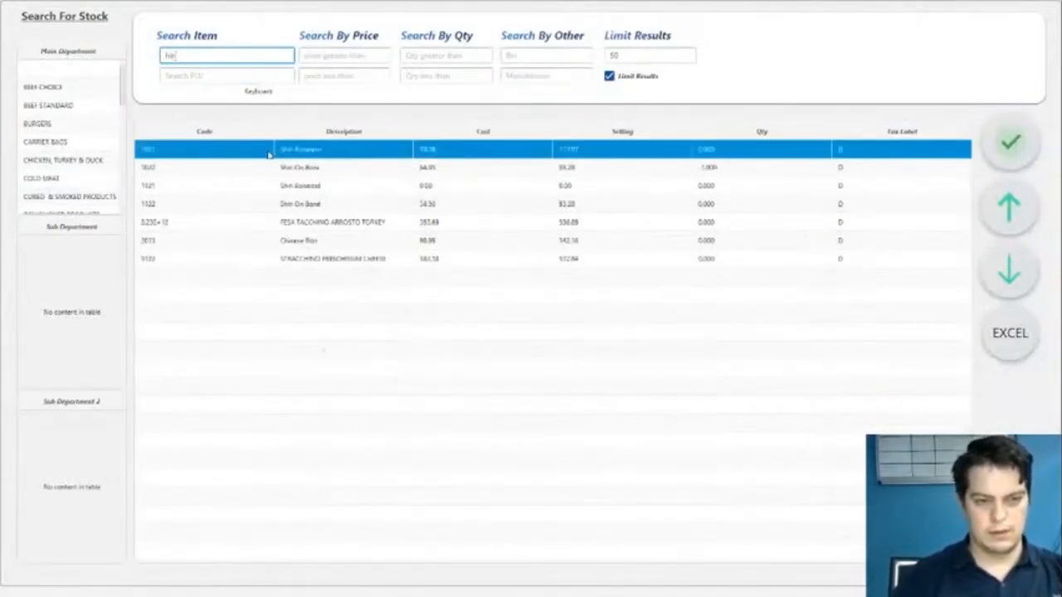
pyautogui.press('BackSpace')
pyautogui.press('BackSpace')
pyautogui.press('BackSpace')
pyautogui.write('h')
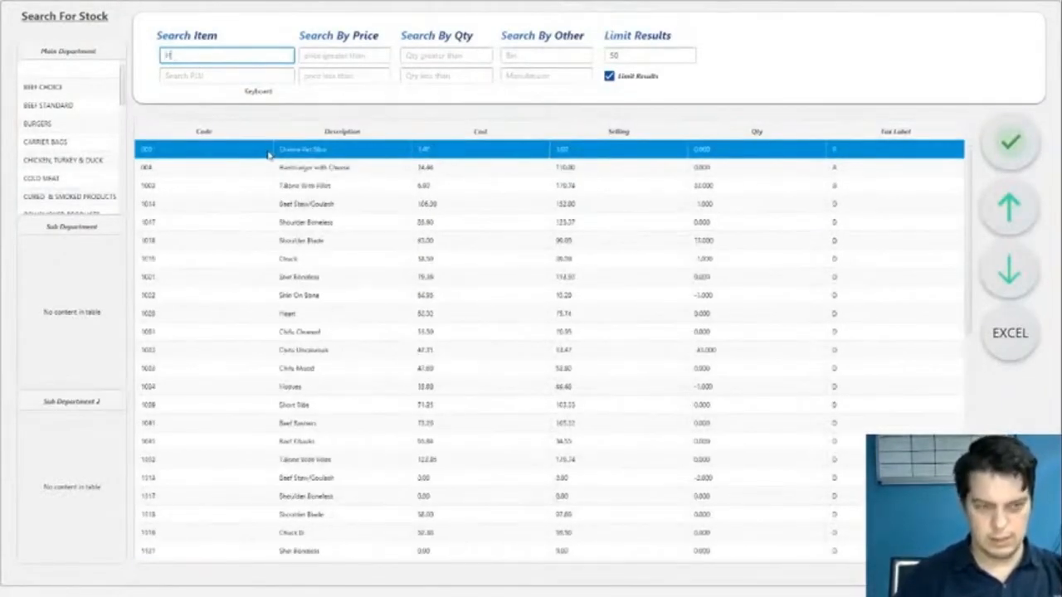
pyautogui.press('BackSpace')
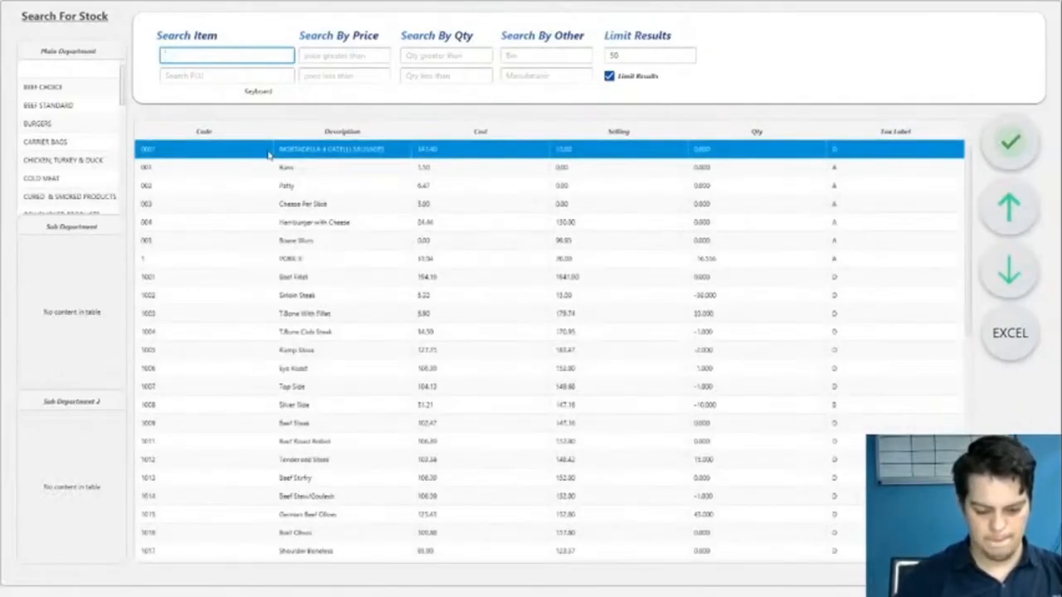
# - Look through the beef stock items, narrowing the description search to "Beef i" and "Beef M"
pyautogui.write('Beef')
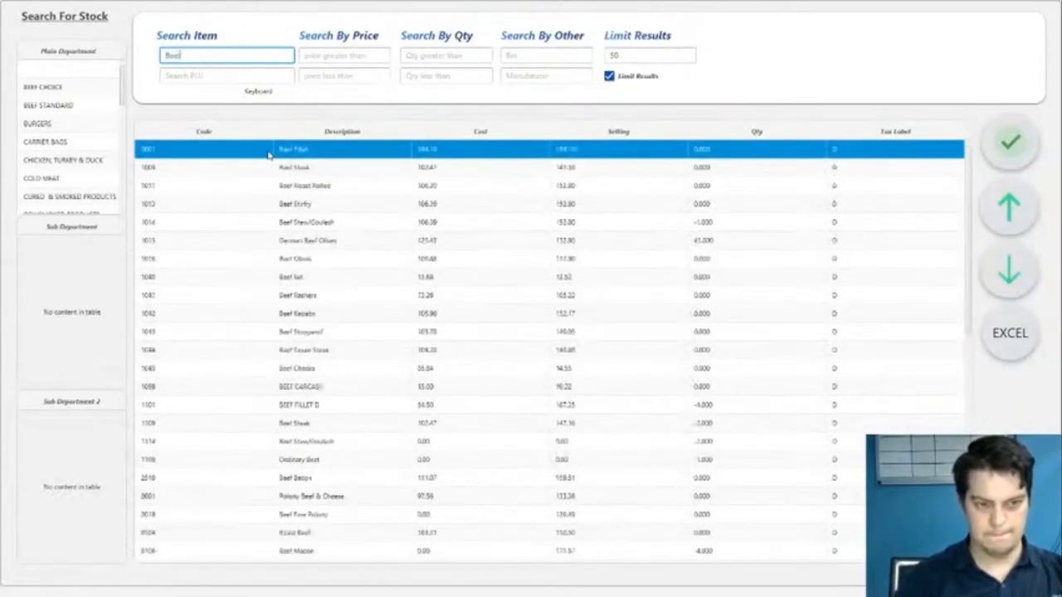
pyautogui.write(' f')
pyautogui.press('BackSpace')
pyautogui.write('l')
pyautogui.click(268, 154)
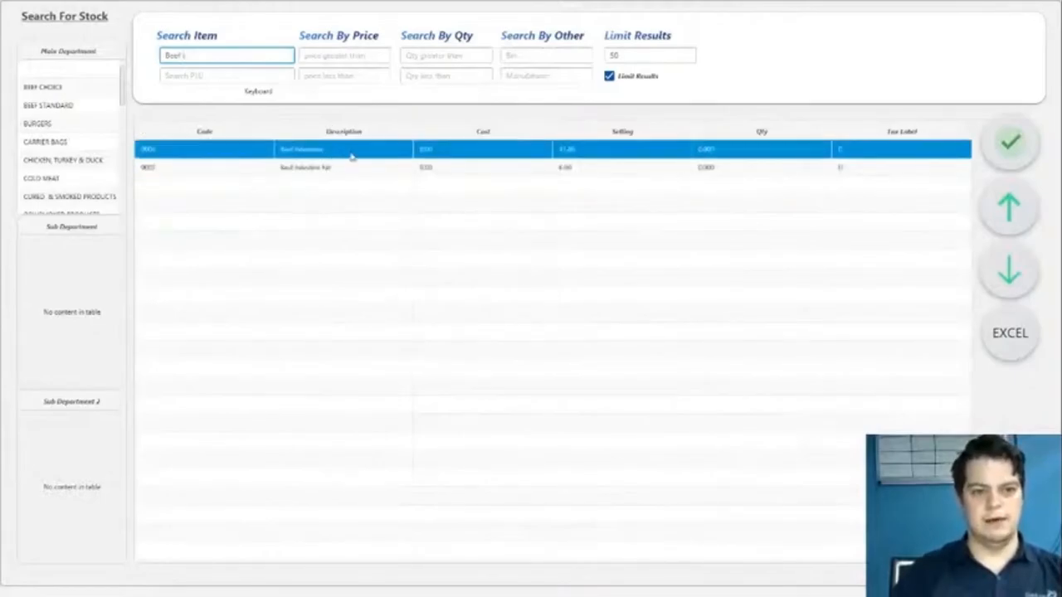
pyautogui.click(214, 61)
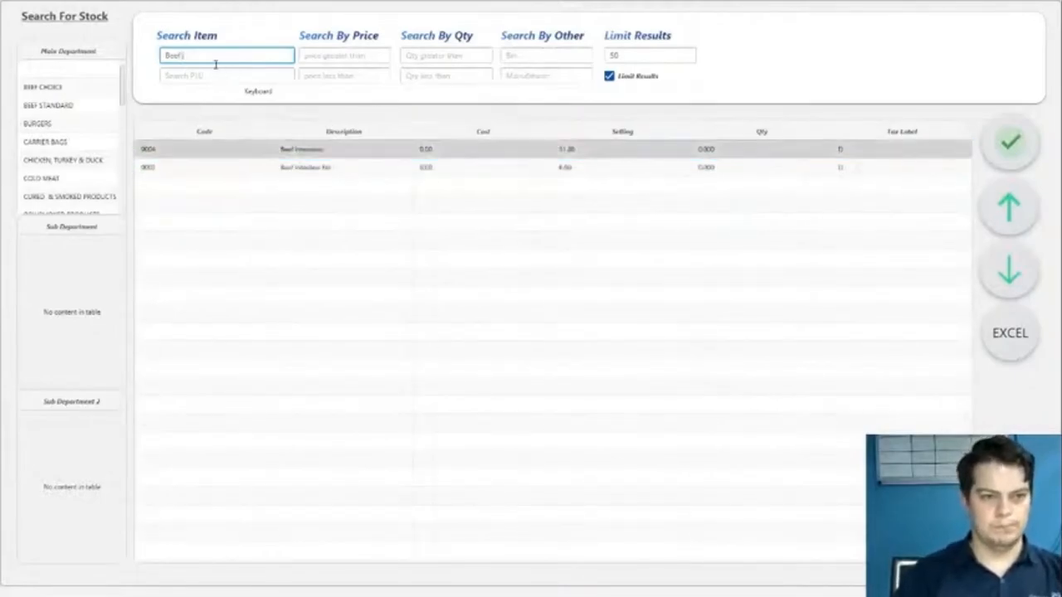
pyautogui.press('BackSpace')
pyautogui.click(266, 205)
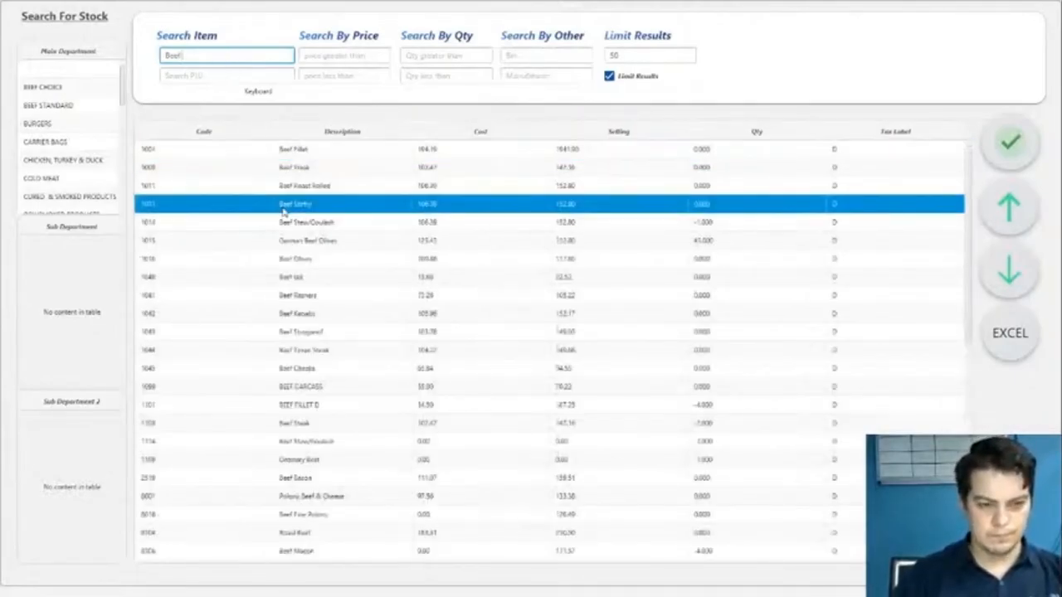
pyautogui.write('M')
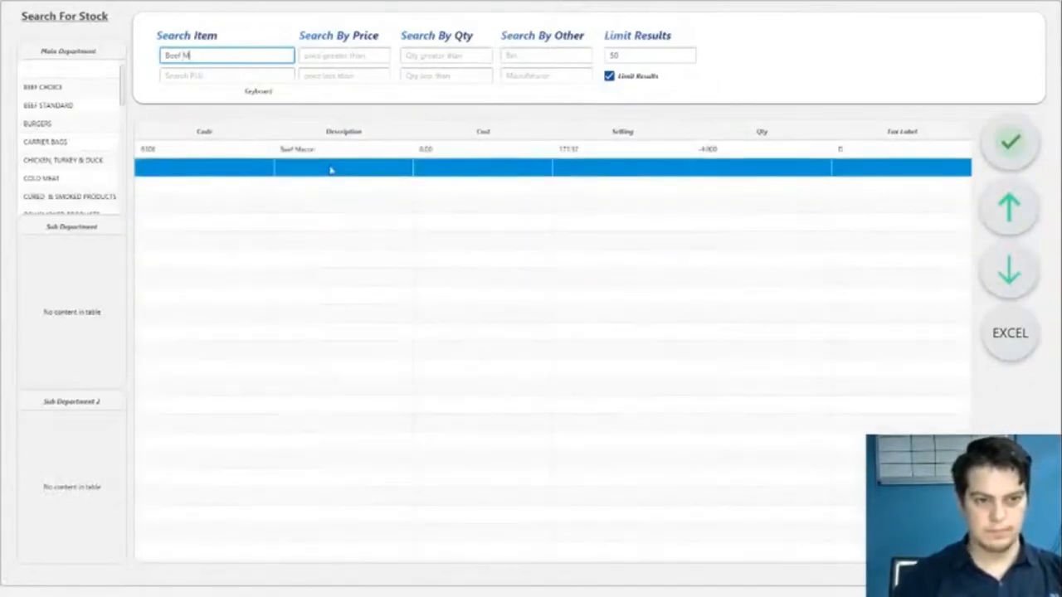
# - Find the mince items and add Steak Mince to the Boere Wors recipe with a quantity of 25
pyautogui.press('BackSpace')
pyautogui.press('BackSpace')
pyautogui.press('BackSpace')
pyautogui.press('BackSpace')
pyautogui.press('BackSpace')
pyautogui.press('BackSpace')
pyautogui.write('Minc')
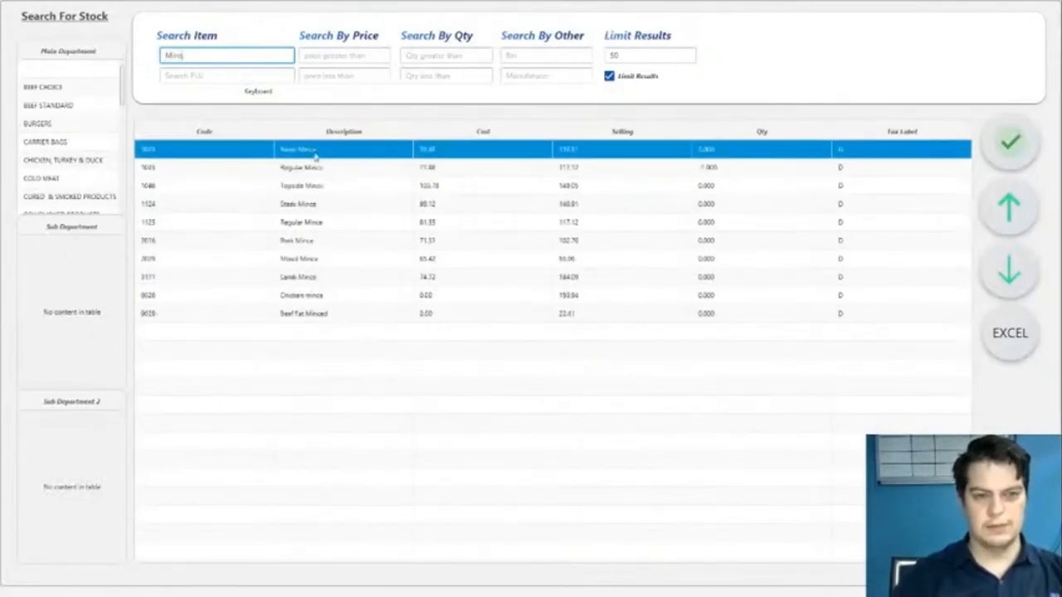
pyautogui.click(310, 150)
pyautogui.doubleClick(310, 150)
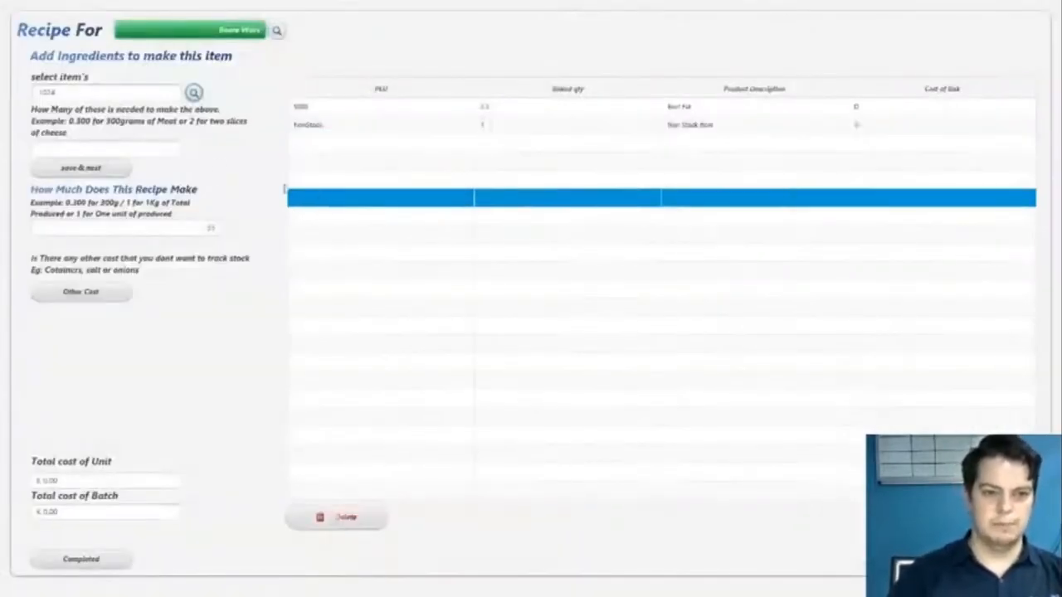
pyautogui.click(165, 148)
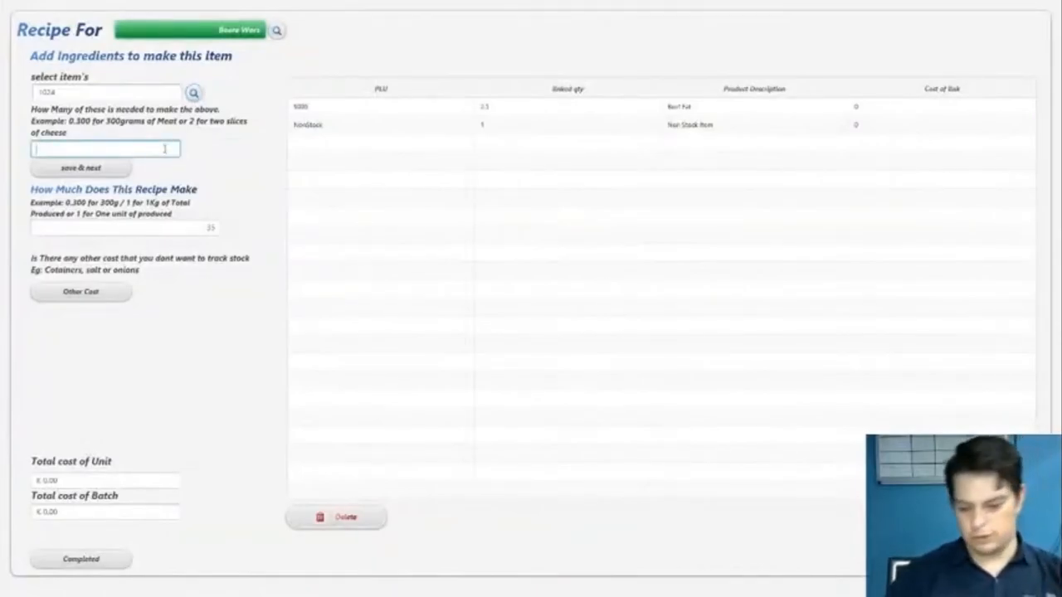
pyautogui.click(103, 171)
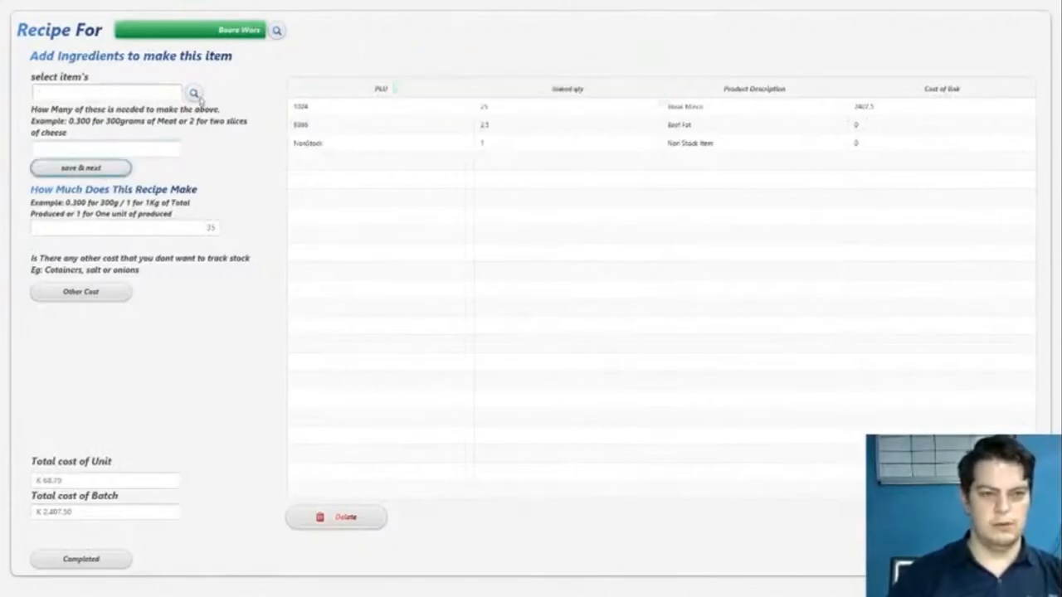
# - Find the pork item with code 1 and add it to the recipe with a quantity of 4
pyautogui.click(192, 93)
pyautogui.write('Pork')
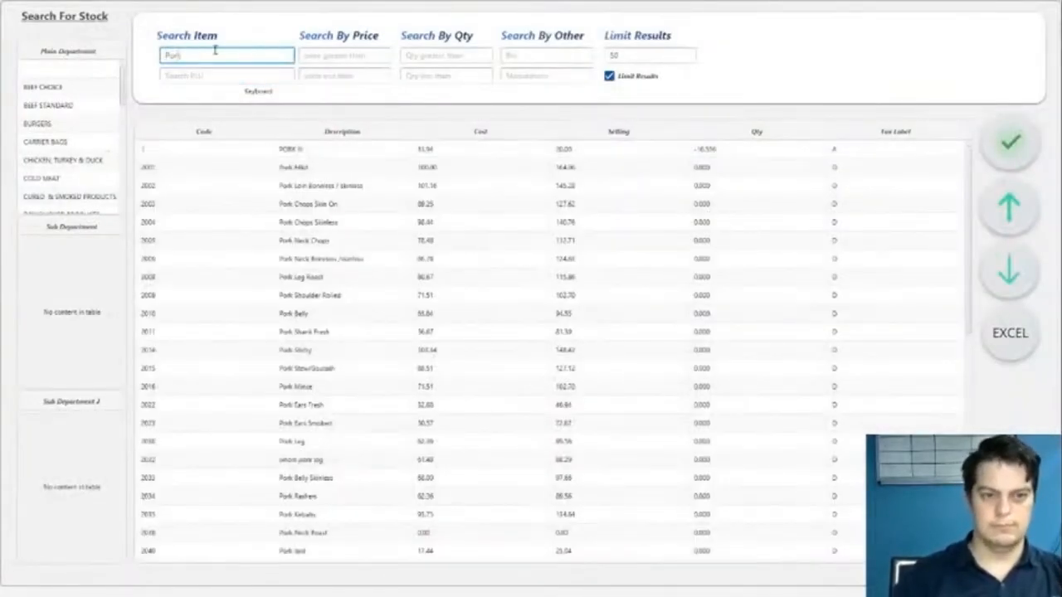
pyautogui.doubleClick(357, 155)
pyautogui.click(148, 145)
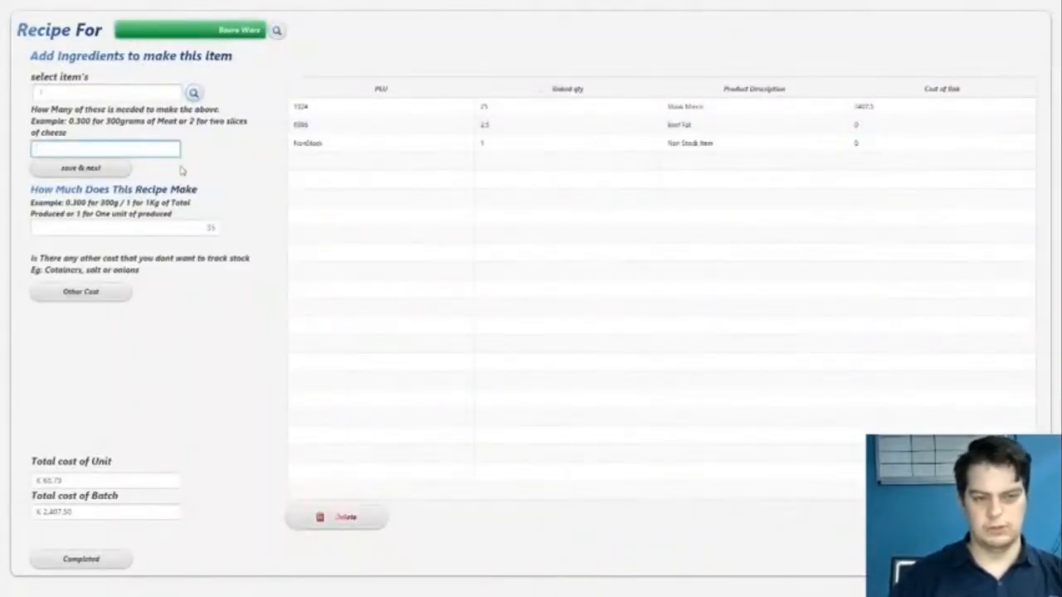
pyautogui.write('4')
pyautogui.click(94, 168)
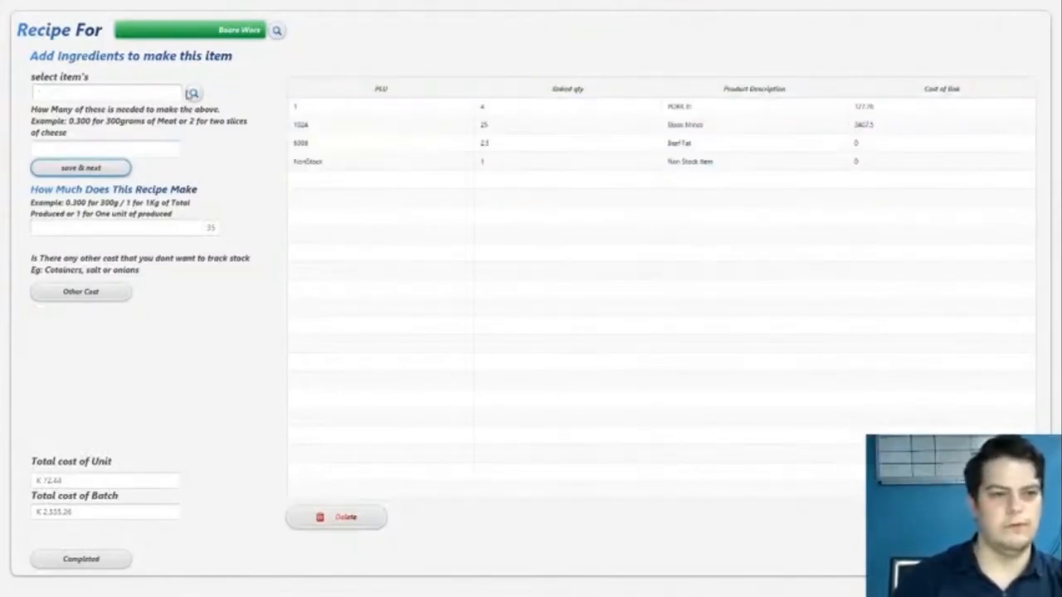
# - Find Beef Intestines in the stock list and add it to the recipe with a quantity of 2
pyautogui.click(194, 93)
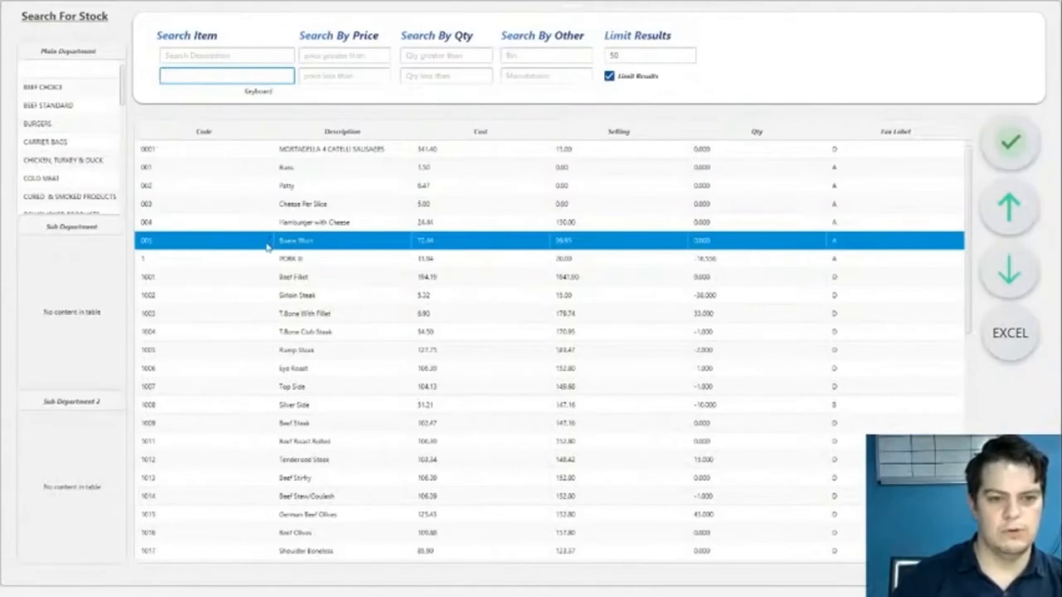
pyautogui.scroll(-1, 267, 247)
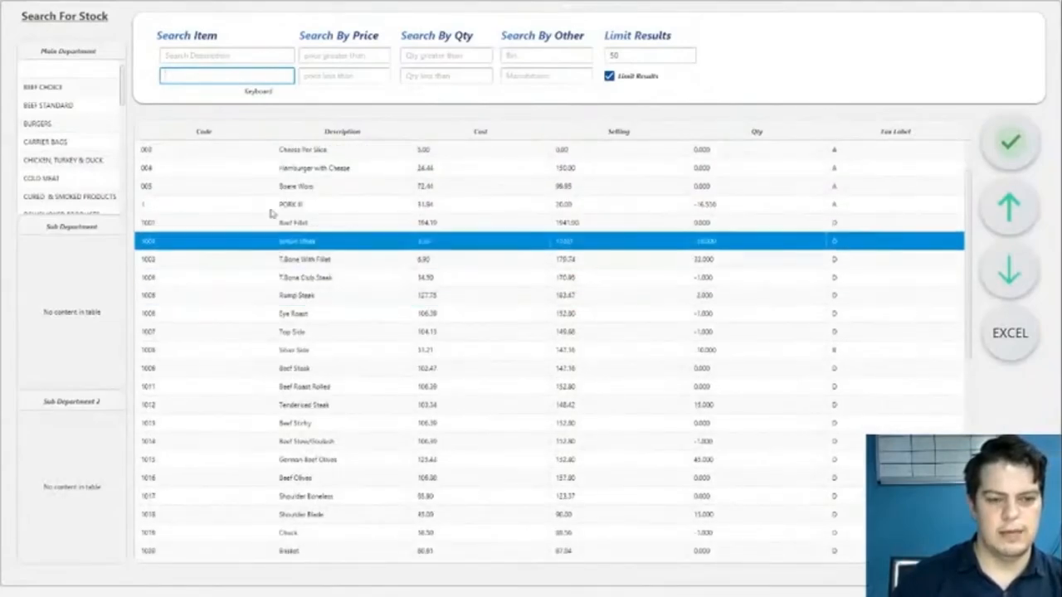
pyautogui.click(196, 60)
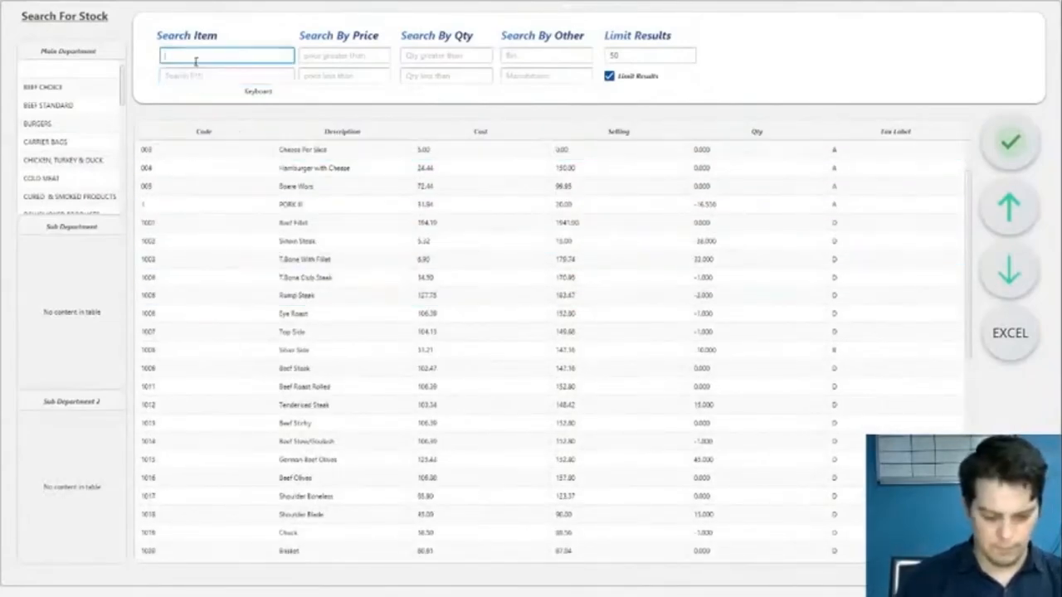
pyautogui.write('i')
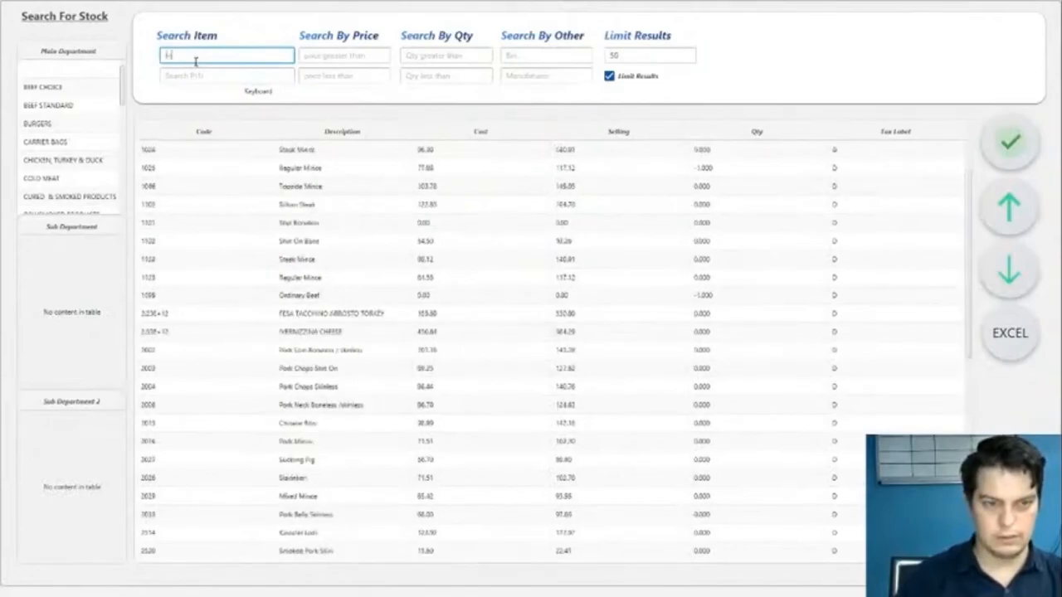
pyautogui.write('nte')
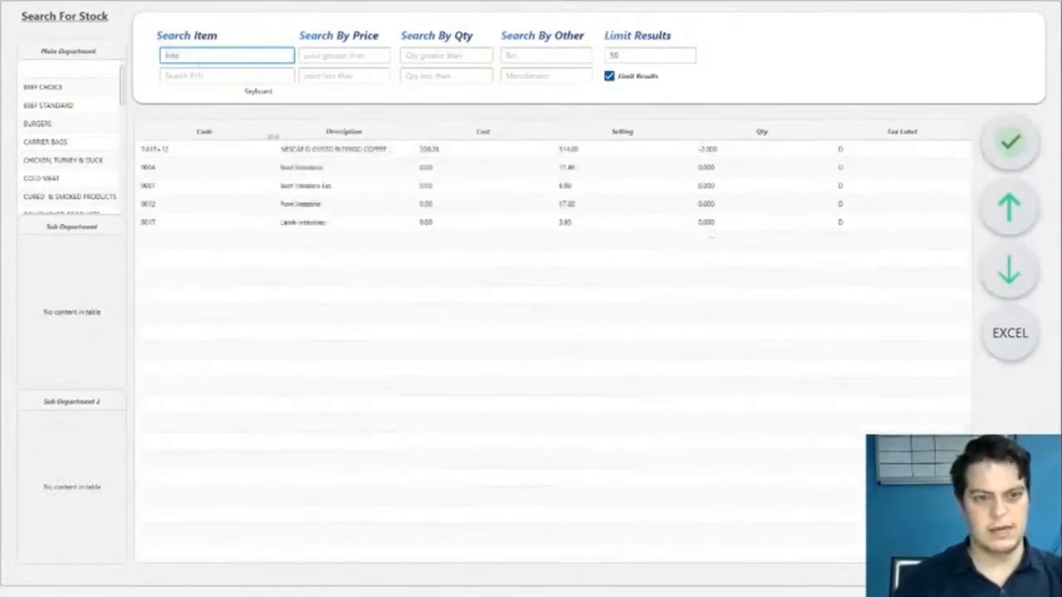
pyautogui.click(330, 168)
pyautogui.doubleClick(330, 168)
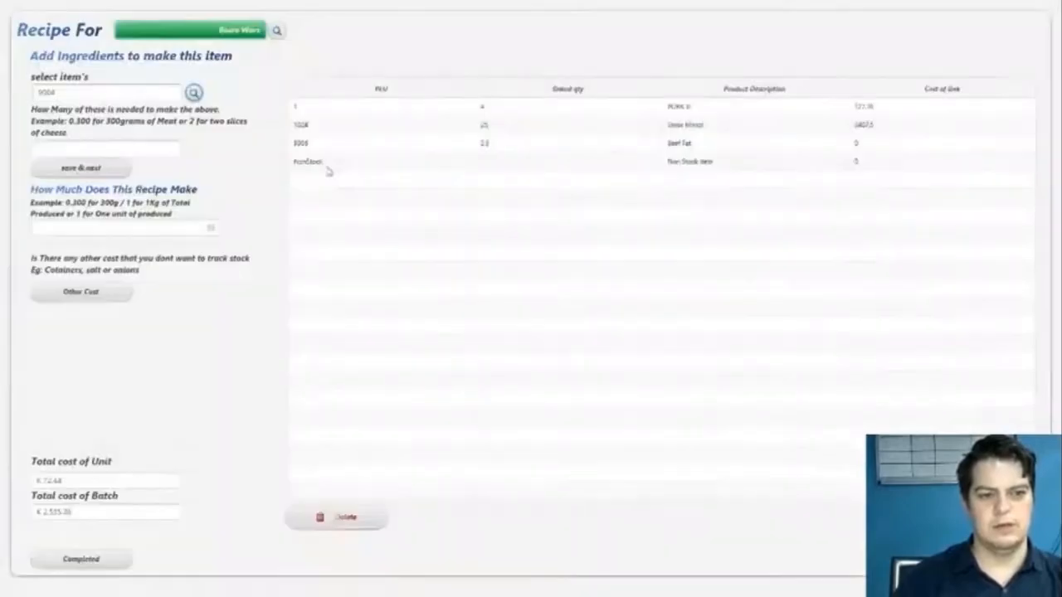
pyautogui.click(130, 150)
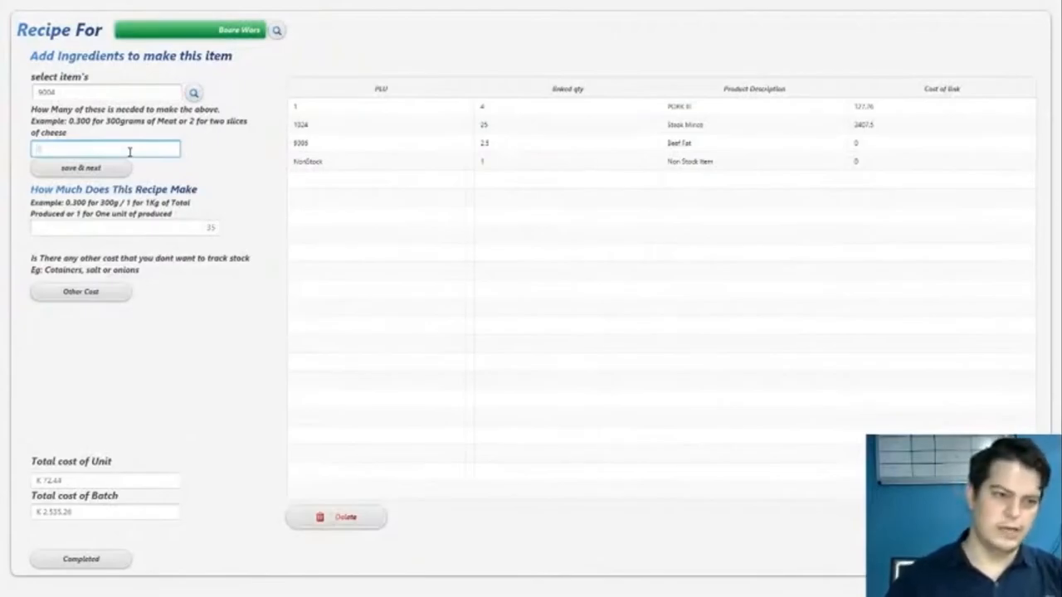
pyautogui.click(102, 169)
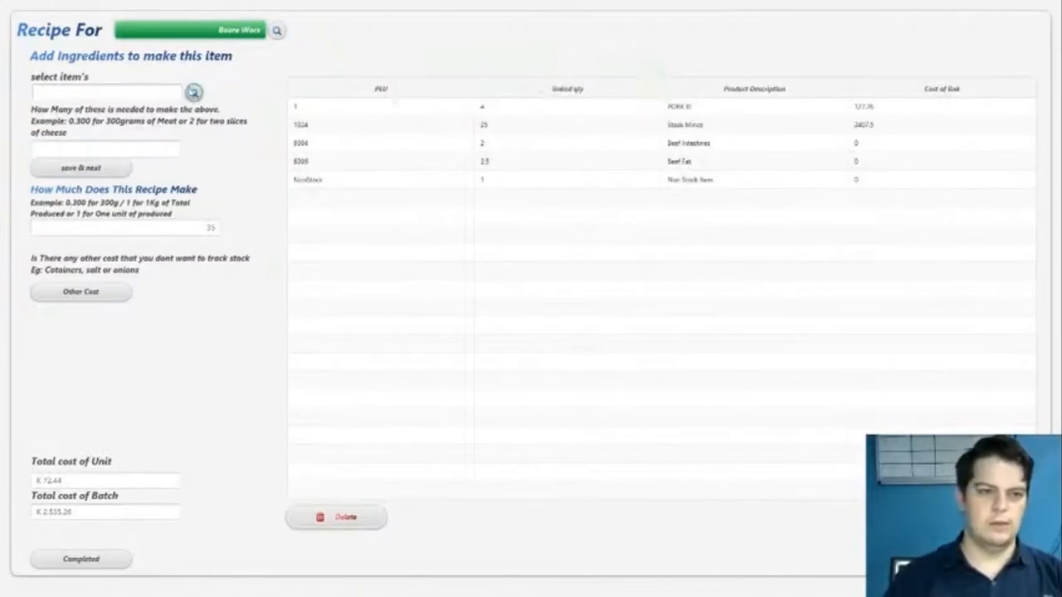
# - Find TO SHO SPICE ORIGINAL in the stock list and add it to the Boere Wors recipe with a quantity of 0.450
pyautogui.click(194, 91)
pyautogui.click(193, 55)
pyautogui.write('spi')
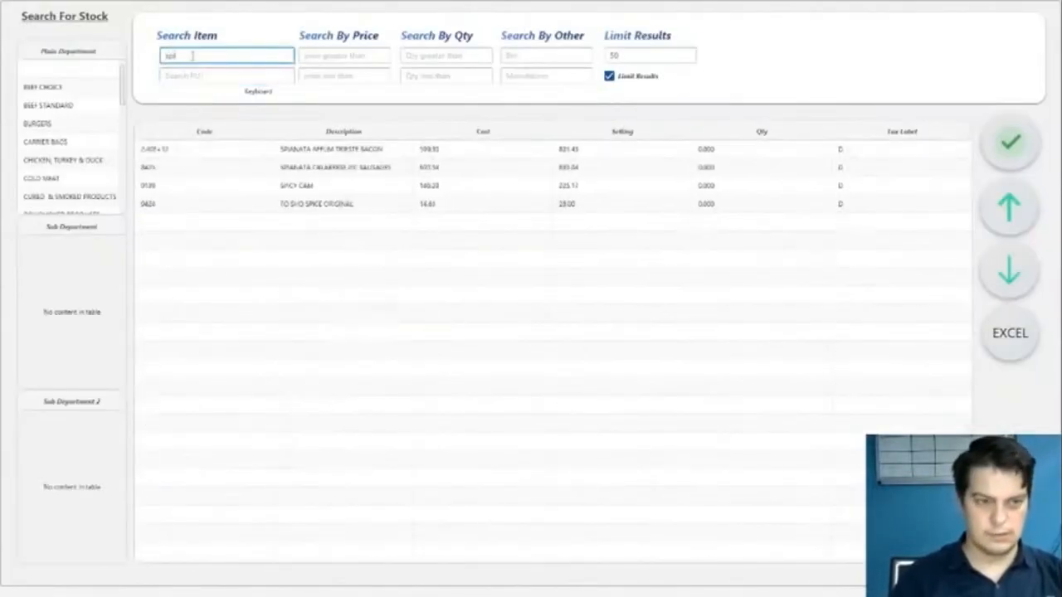
pyautogui.click(292, 190)
pyautogui.click(331, 206)
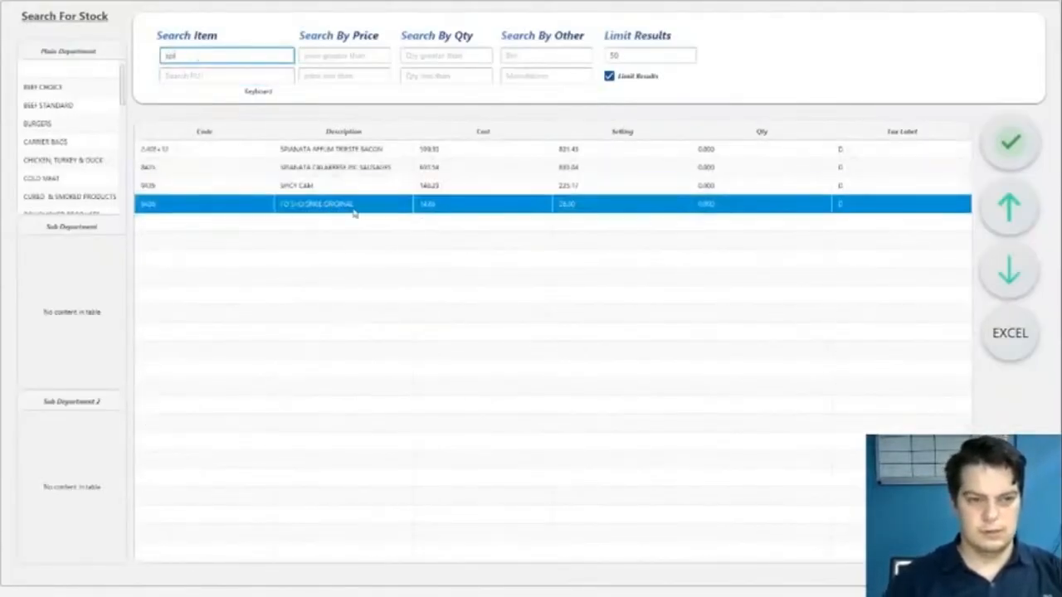
pyautogui.doubleClick(348, 206)
pyautogui.click(141, 148)
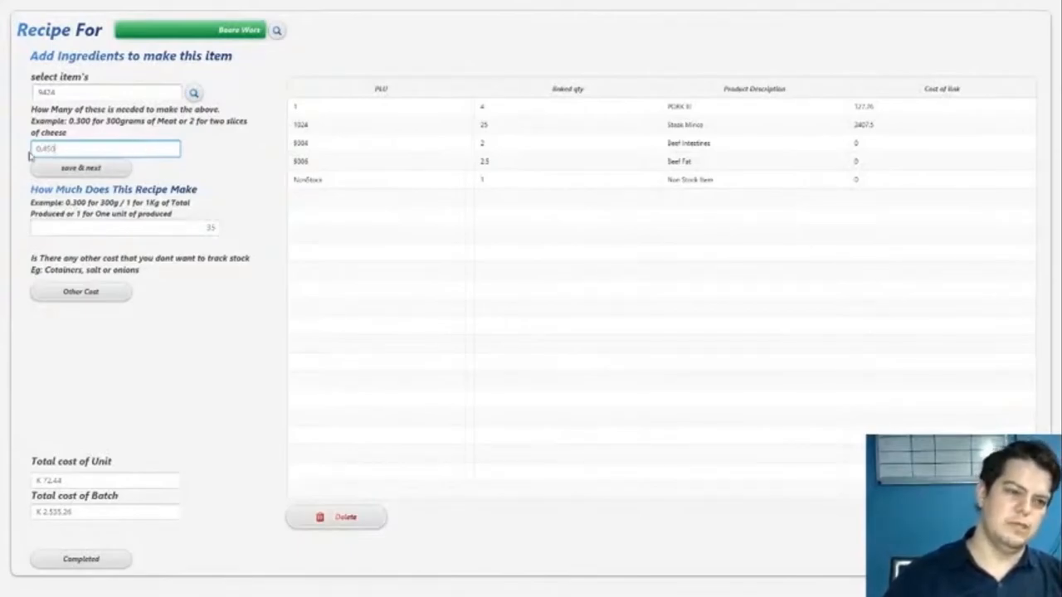
pyautogui.moveTo(37, 148); pyautogui.dragTo(75, 148)
pyautogui.click(94, 149)
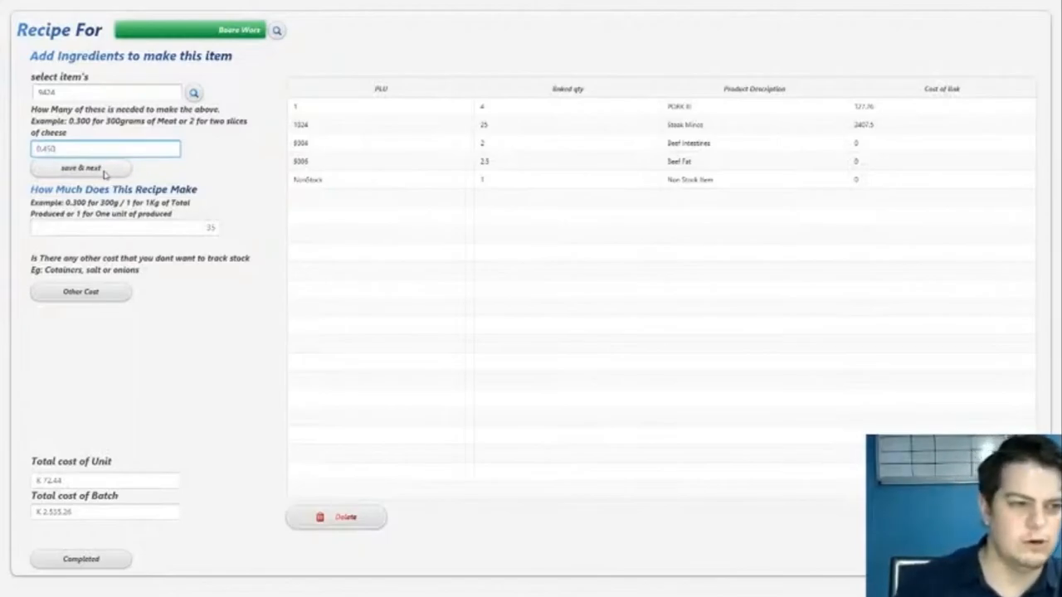
pyautogui.click(100, 169)
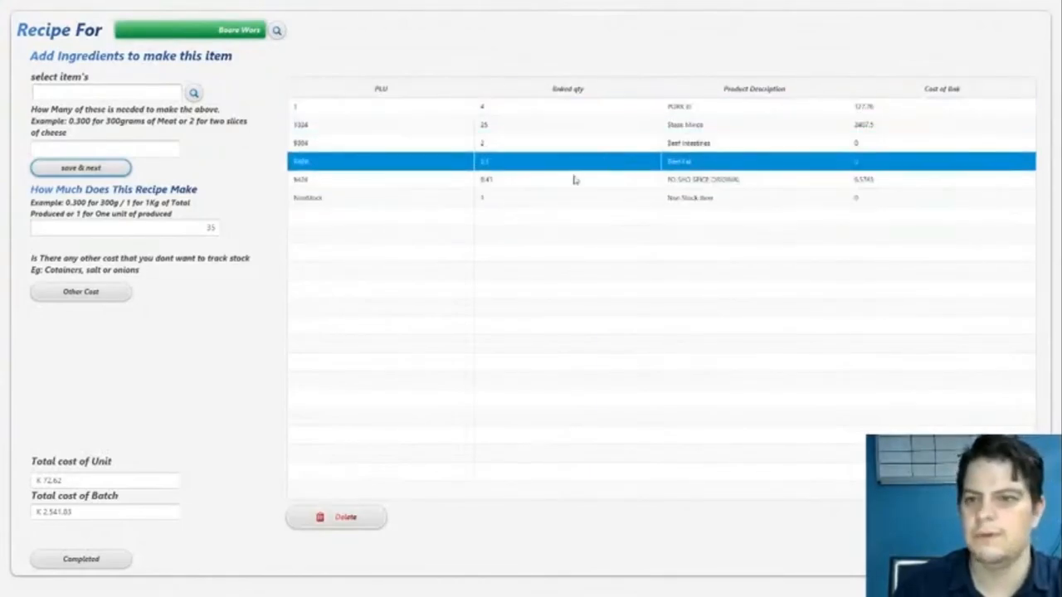
# - Check the total unit cost and total batch cost of the Boere Wors recipe
pyautogui.click(90, 480)
pyautogui.moveTo(89, 482); pyautogui.dragTo(23, 486)
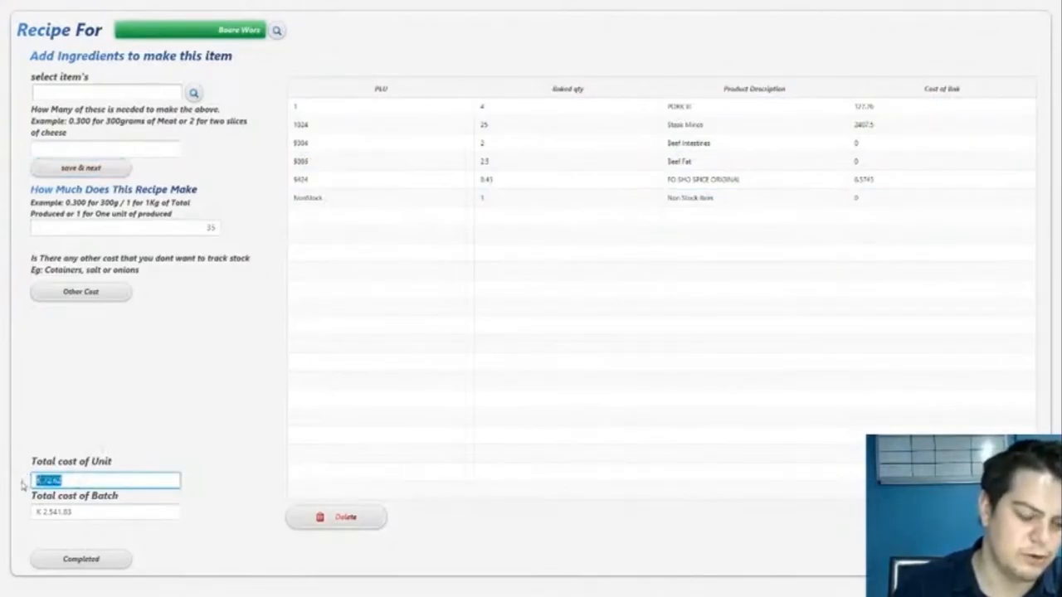
pyautogui.click(97, 518)
pyautogui.moveTo(102, 514); pyautogui.dragTo(11, 515)
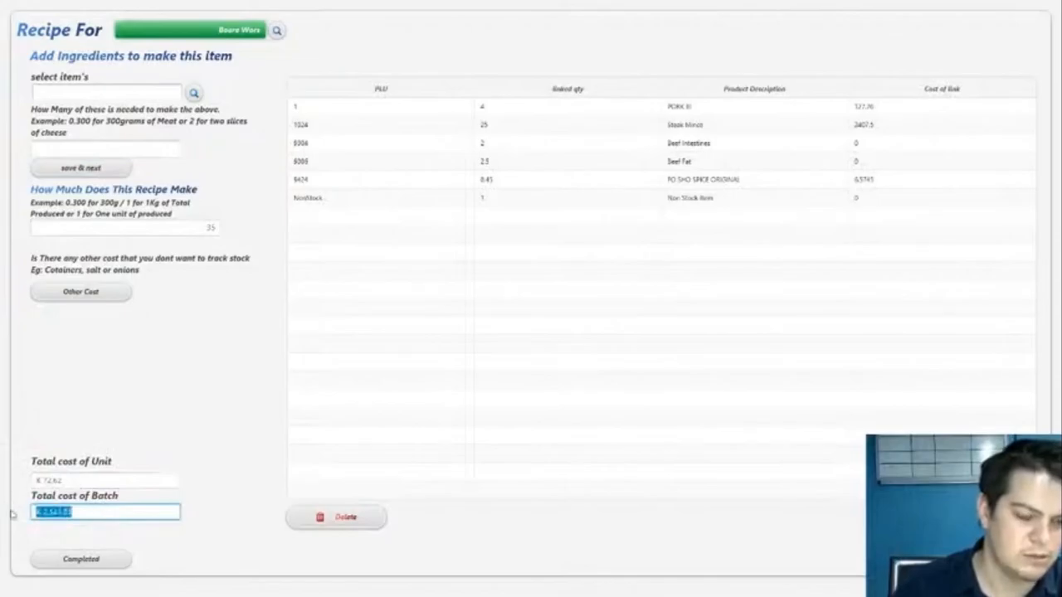
pyautogui.moveTo(91, 514); pyautogui.dragTo(11, 522)
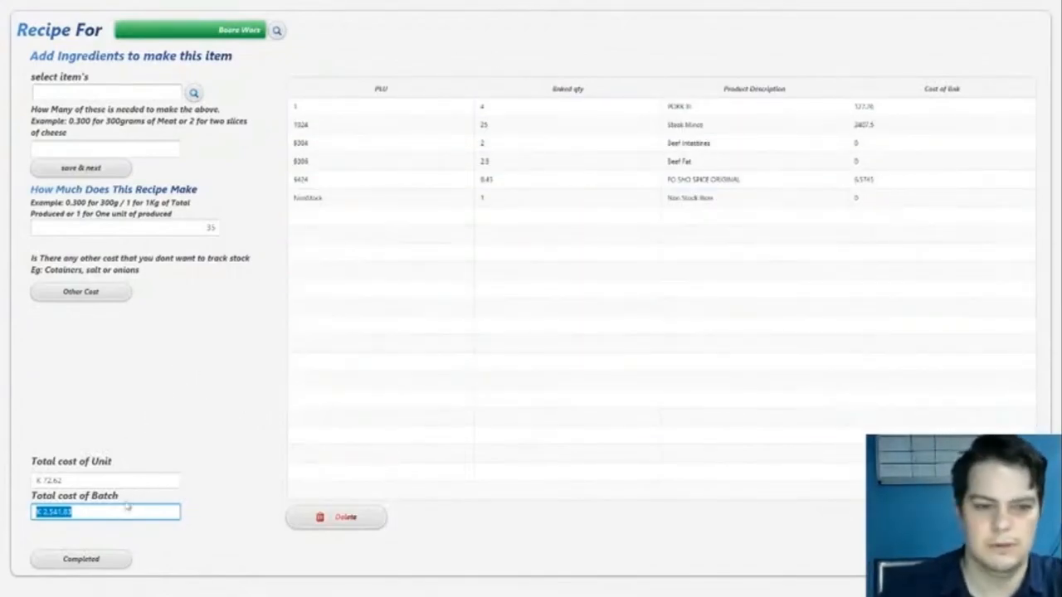
# - Complete the Boere Wors recipe and reopen the current item to check its exclusive cost
pyautogui.click(81, 558)
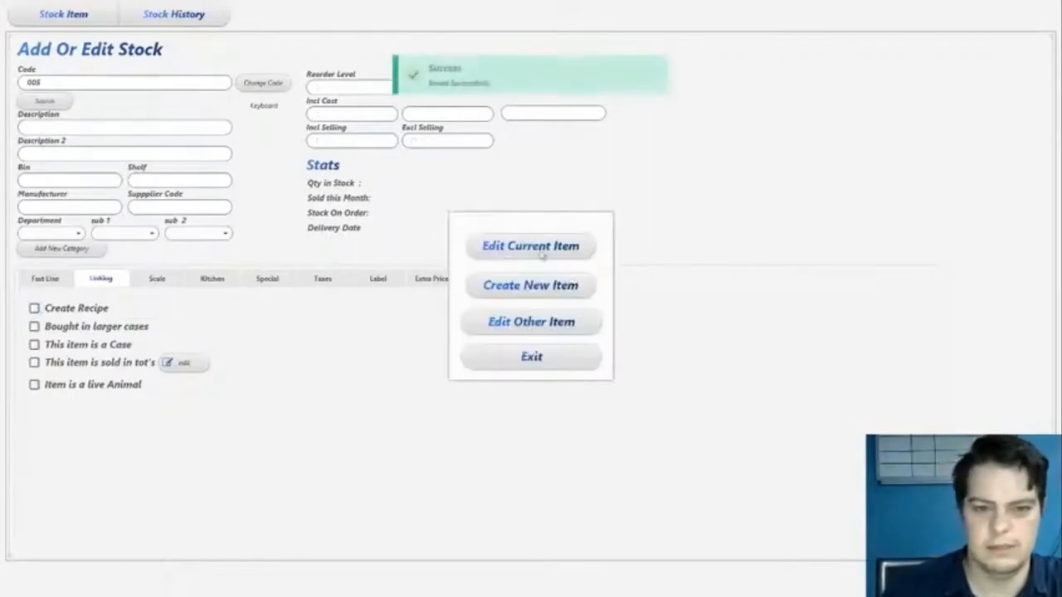
pyautogui.click(543, 252)
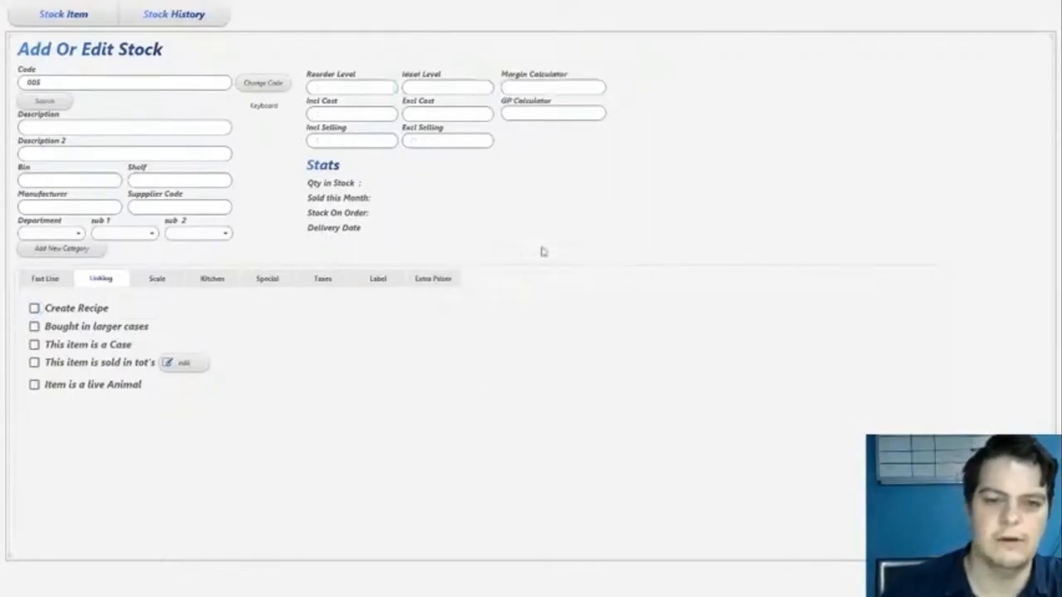
pyautogui.click(462, 112)
pyautogui.moveTo(418, 113); pyautogui.dragTo(483, 108)
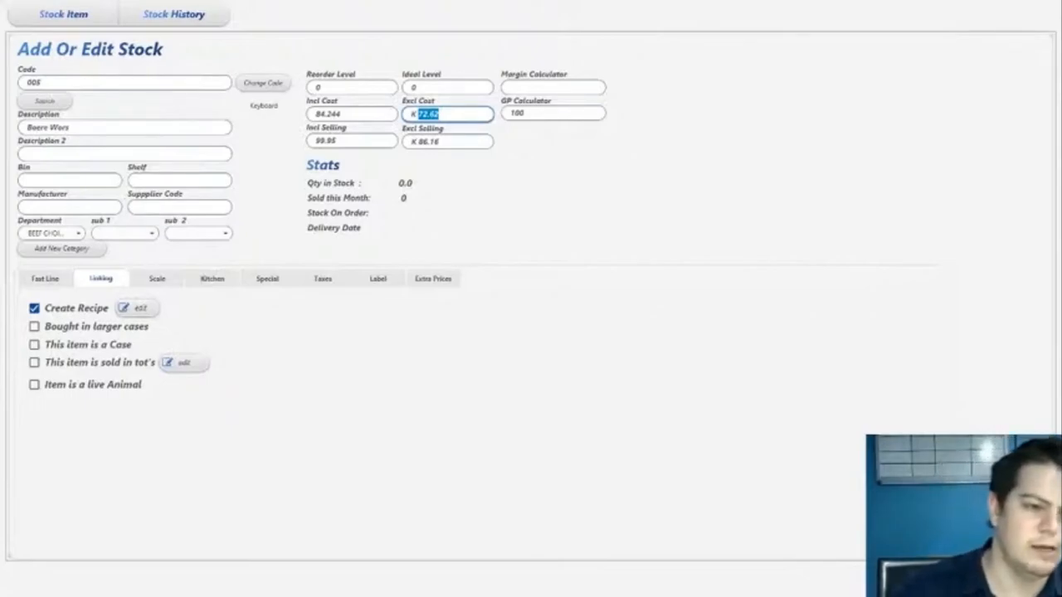
# - Dismiss the scale windows and open a blank form for adding a stock item
pyautogui.hotkey('alt', 'Tab')
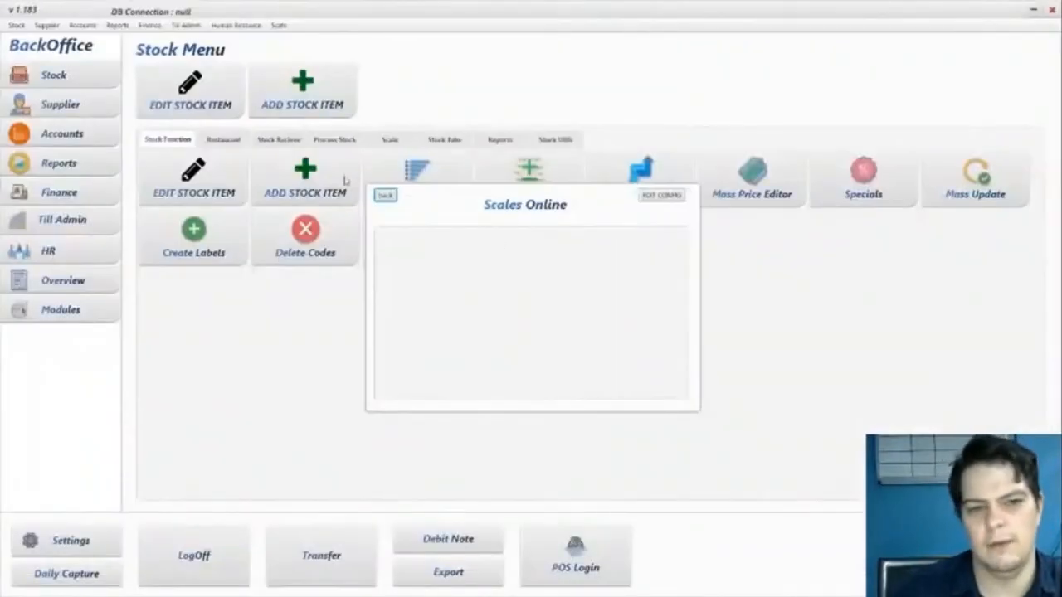
pyautogui.click(385, 196)
pyautogui.click(285, 93)
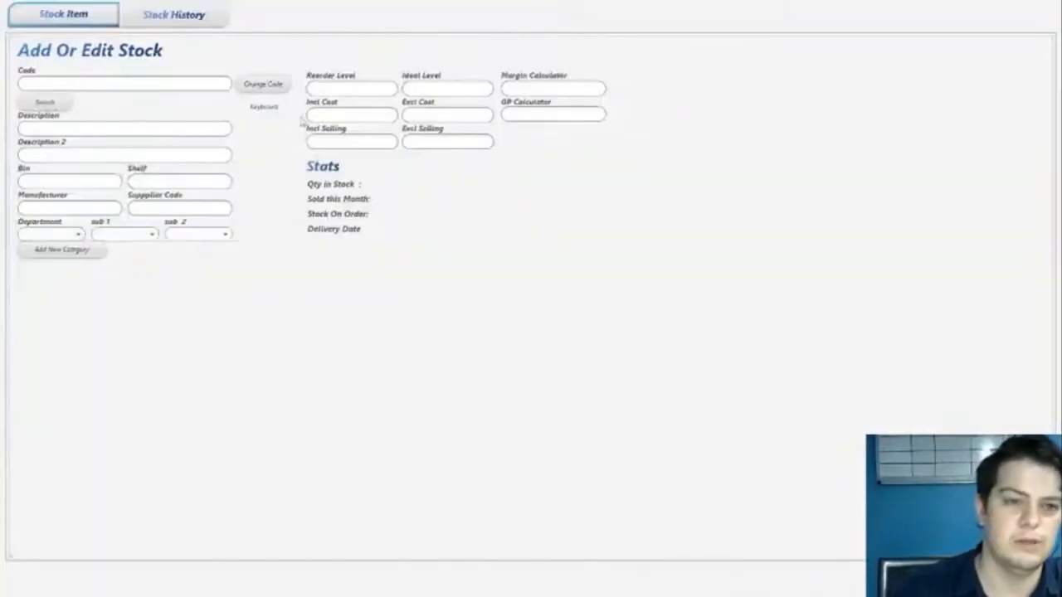
pyautogui.hotkey('alt', 'Tab')
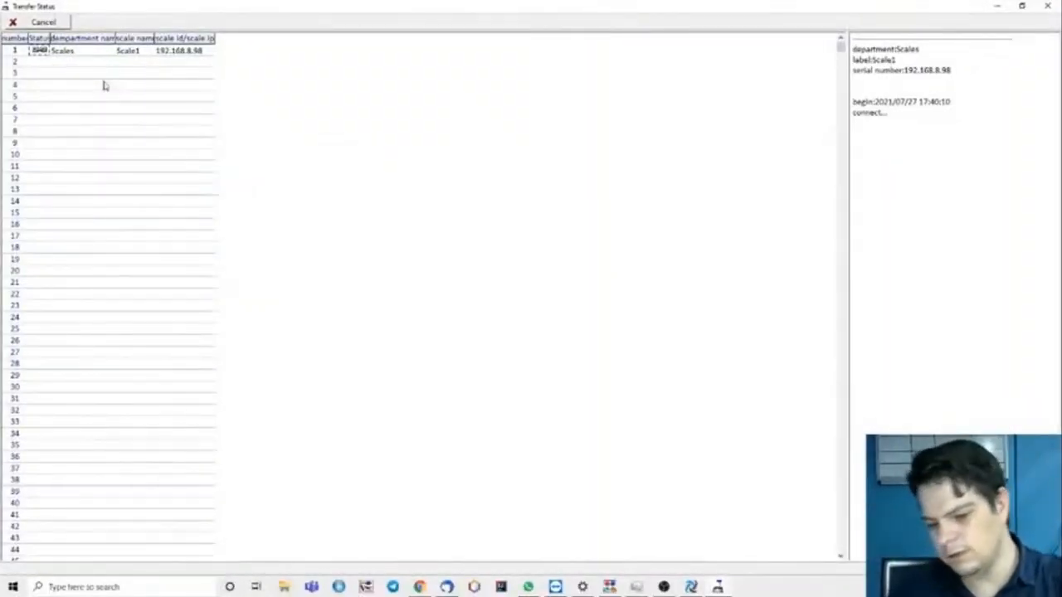
pyautogui.click(1048, 6)
pyautogui.hotkey('alt', 'Tab')
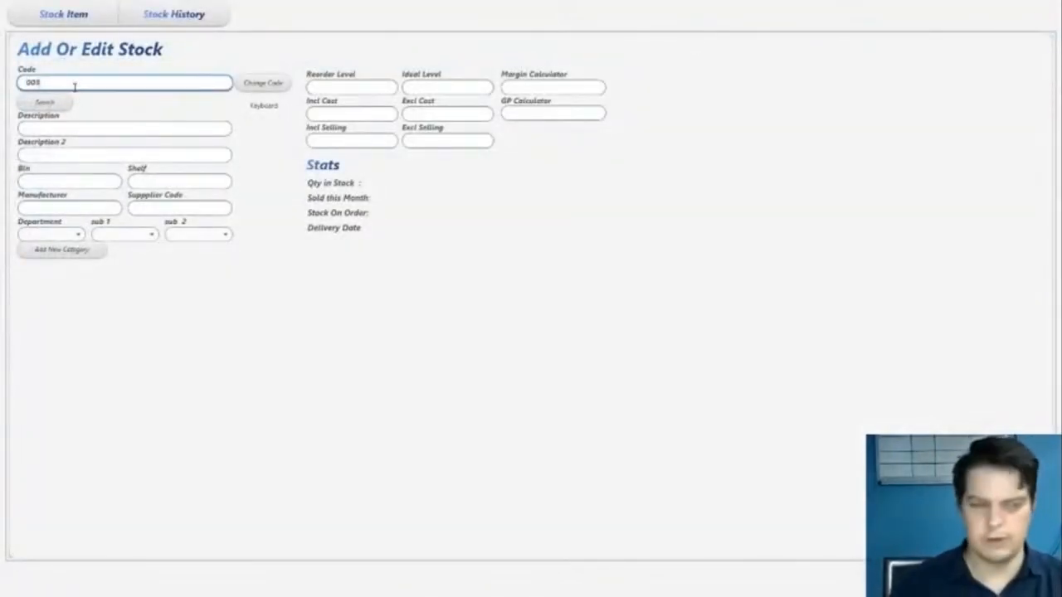
# - Give the new stock item the code 006 and the description "Biltong Per K/g"
pyautogui.press('Return')
pyautogui.write('00')
pyautogui.press('Return')
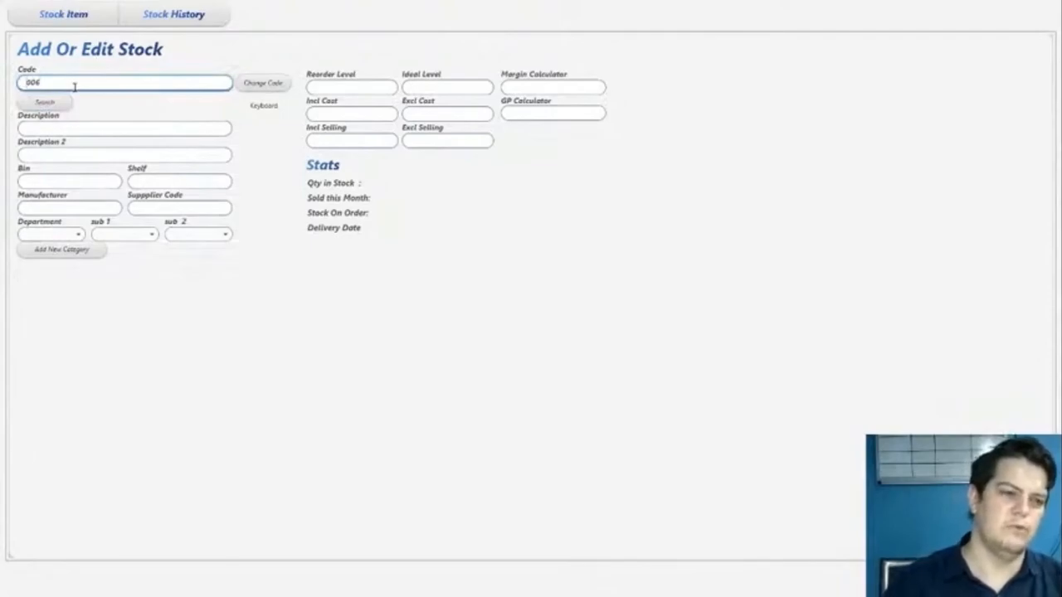
pyautogui.press('Tab')
pyautogui.press('Tab')
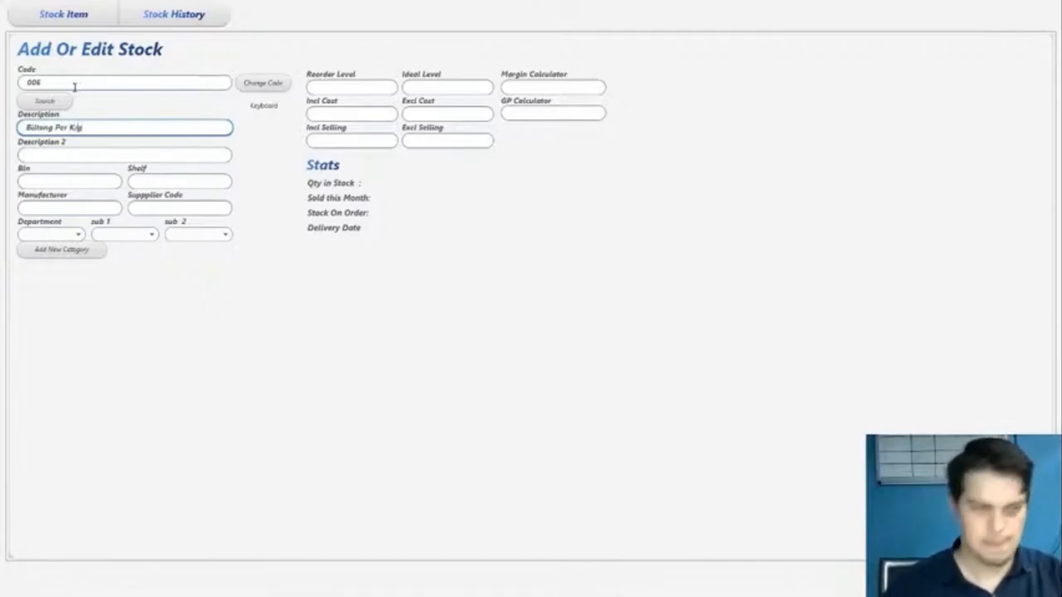
# - Assign the biltong item to the Beef Choice department and save it with an inclusive selling price of 350
pyautogui.click(58, 233)
pyautogui.click(59, 264)
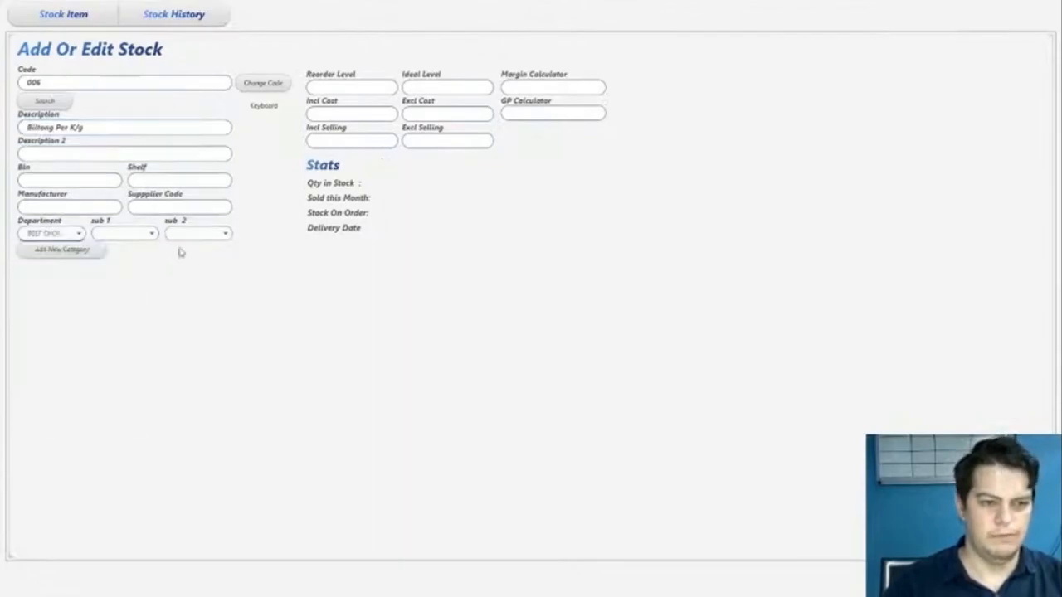
pyautogui.click(386, 139)
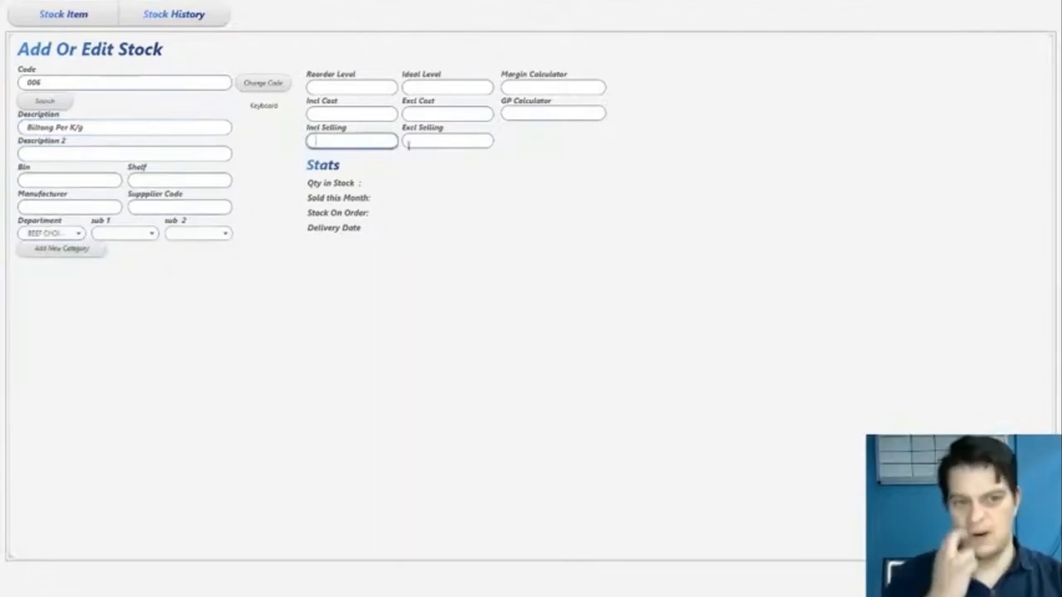
pyautogui.write('350')
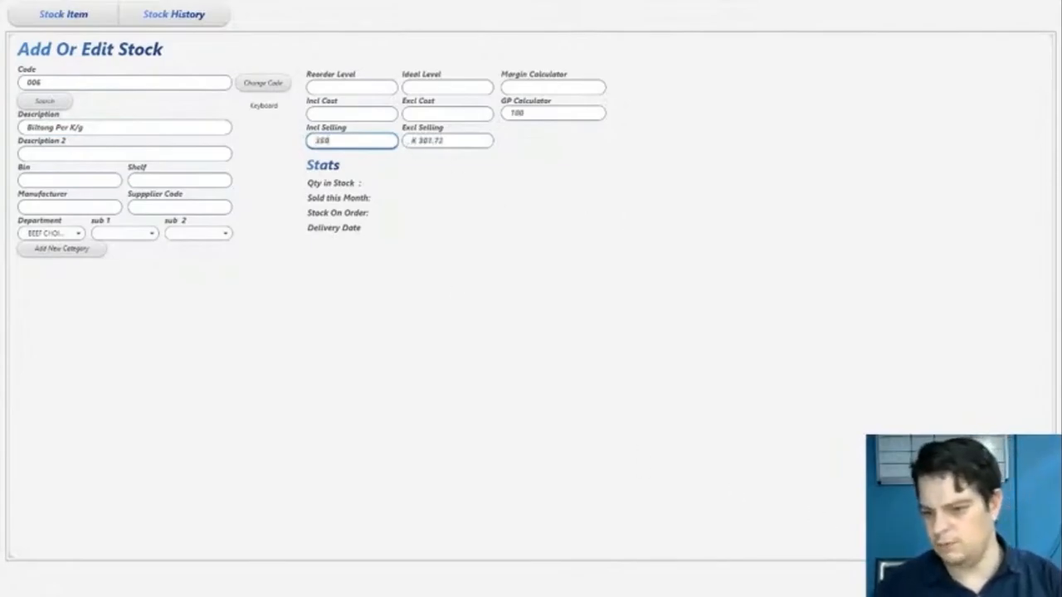
pyautogui.press('Return')
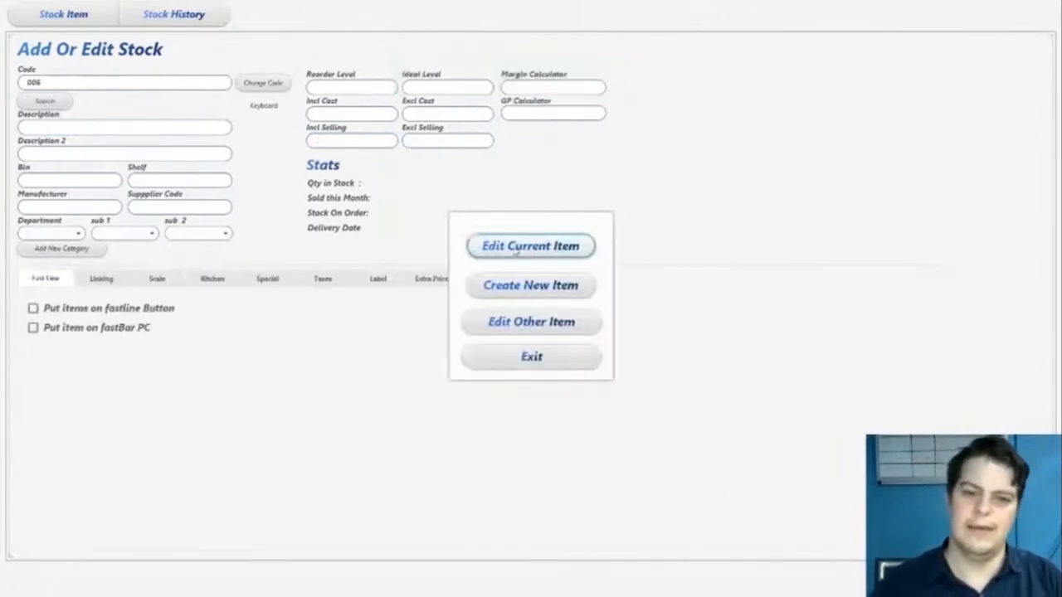
# - Reopen the biltong item and create a recipe for it that makes a quantity of 1
pyautogui.click(542, 247)
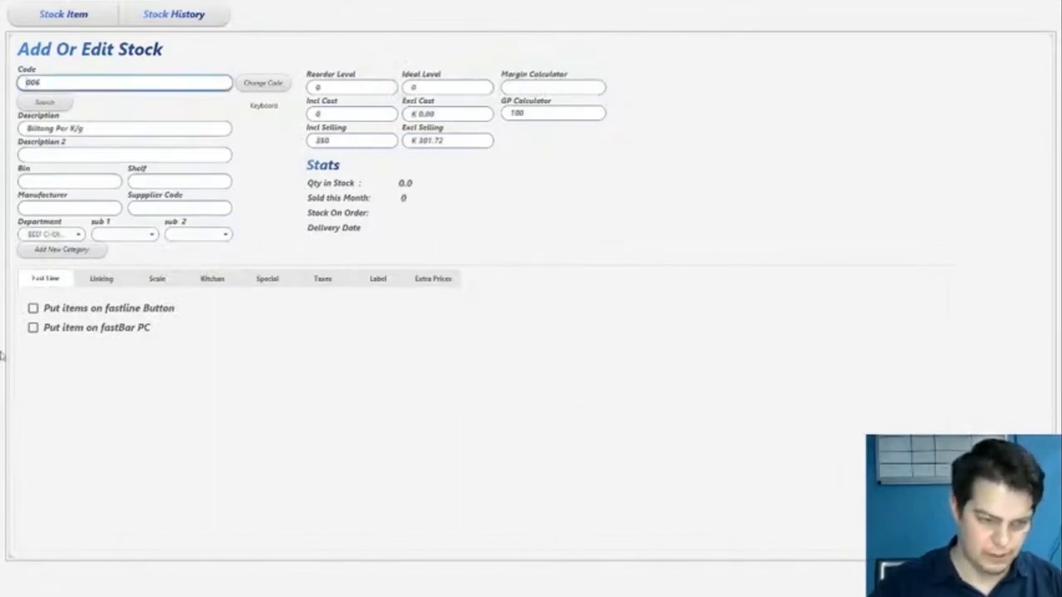
pyautogui.click(99, 280)
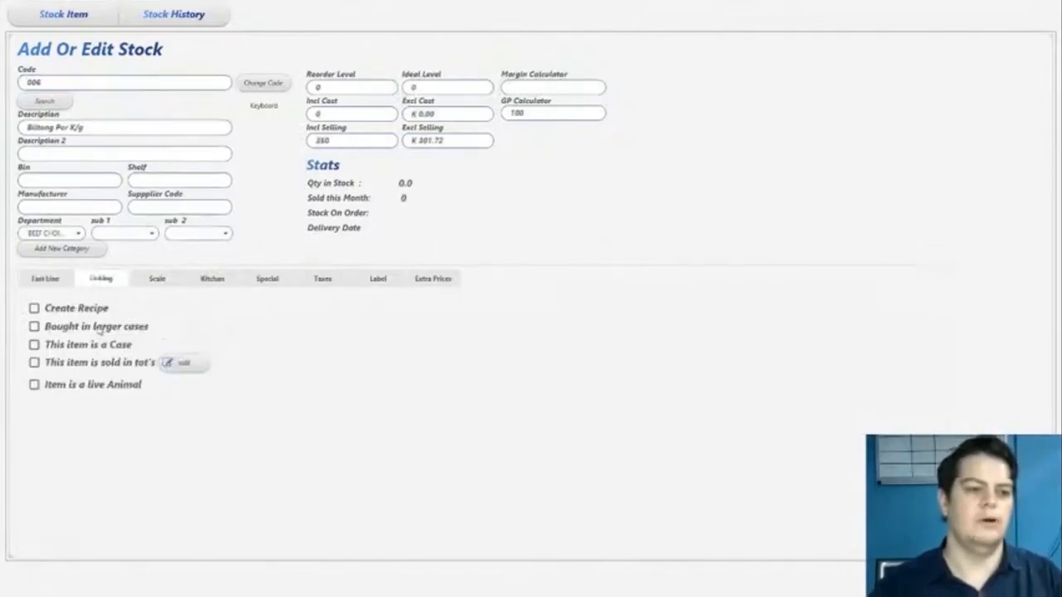
pyautogui.click(72, 312)
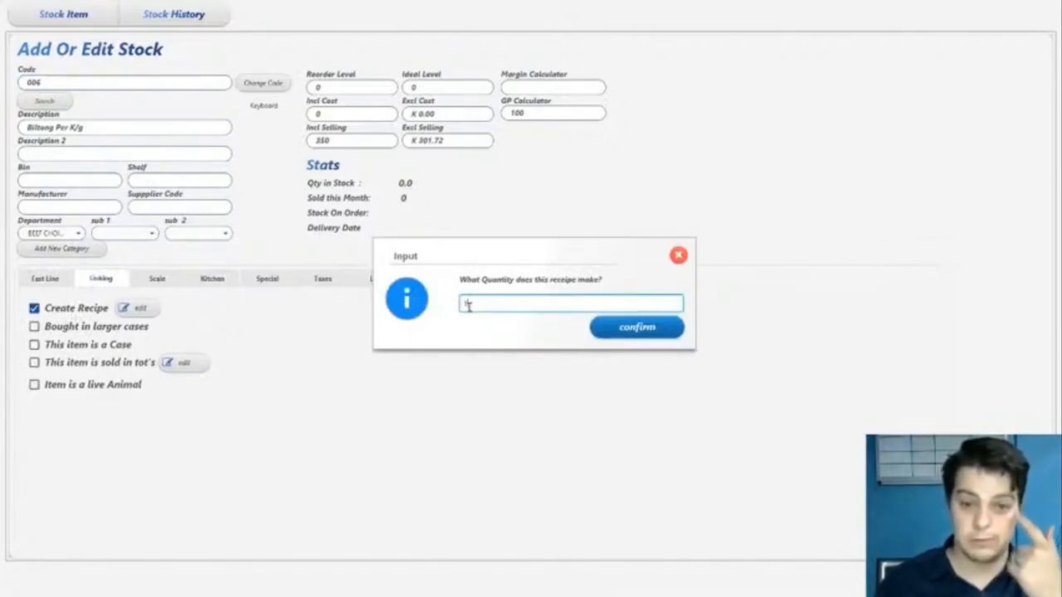
pyautogui.press('Return')
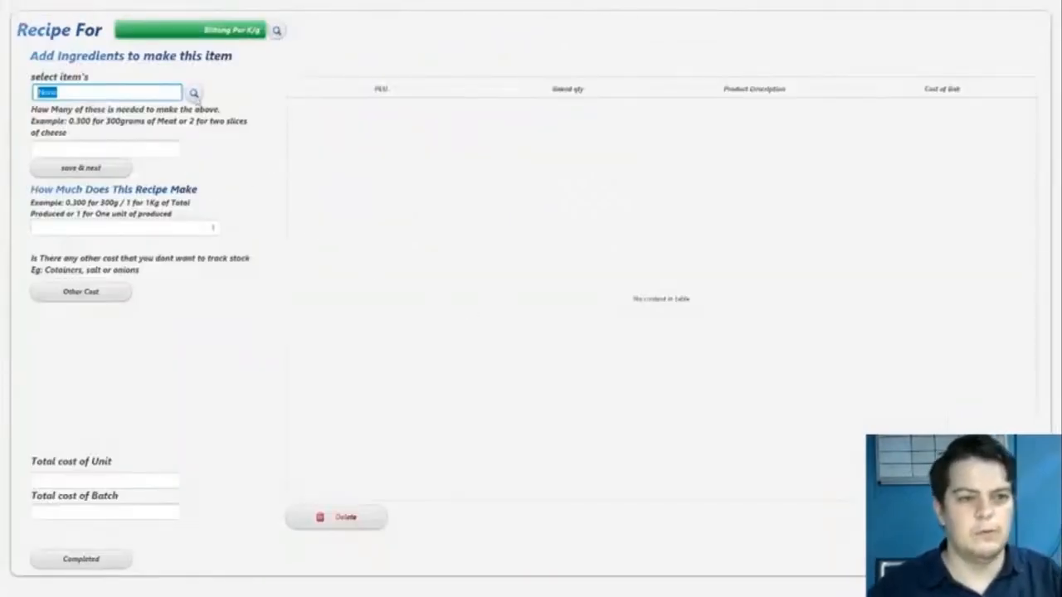
# - Search the stock for "Sil", choose Silver Side as the biltong ingredient and enter the quantity needed
pyautogui.click(193, 93)
pyautogui.click(193, 53)
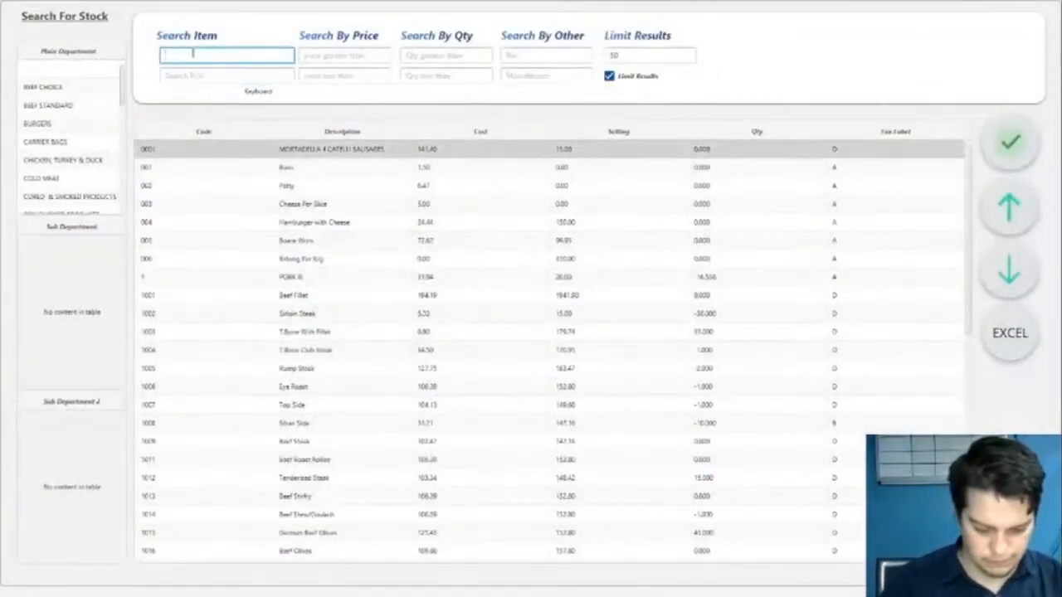
pyautogui.write('Sil')
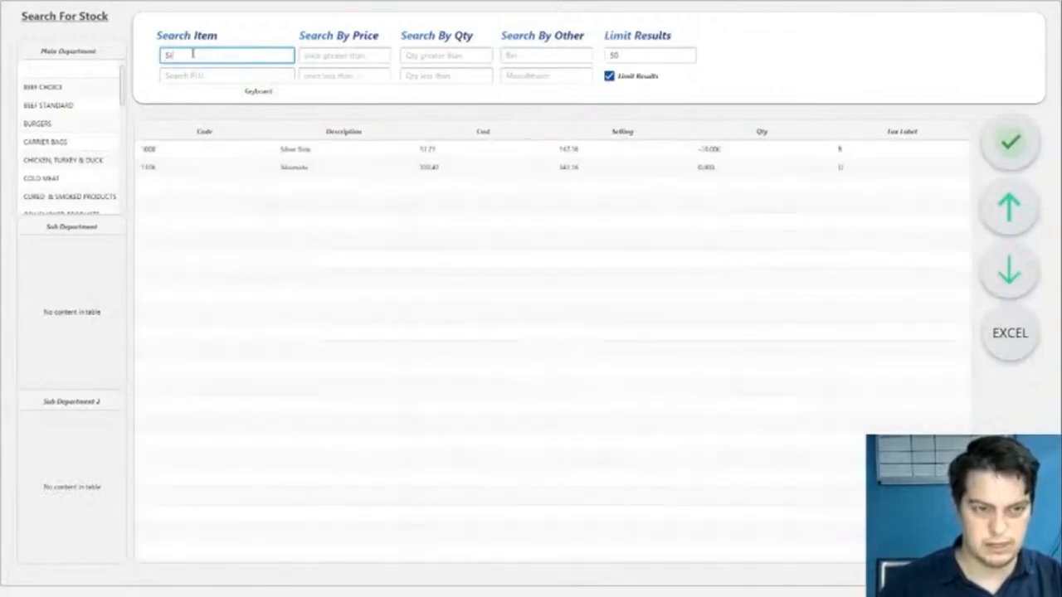
pyautogui.click(330, 150)
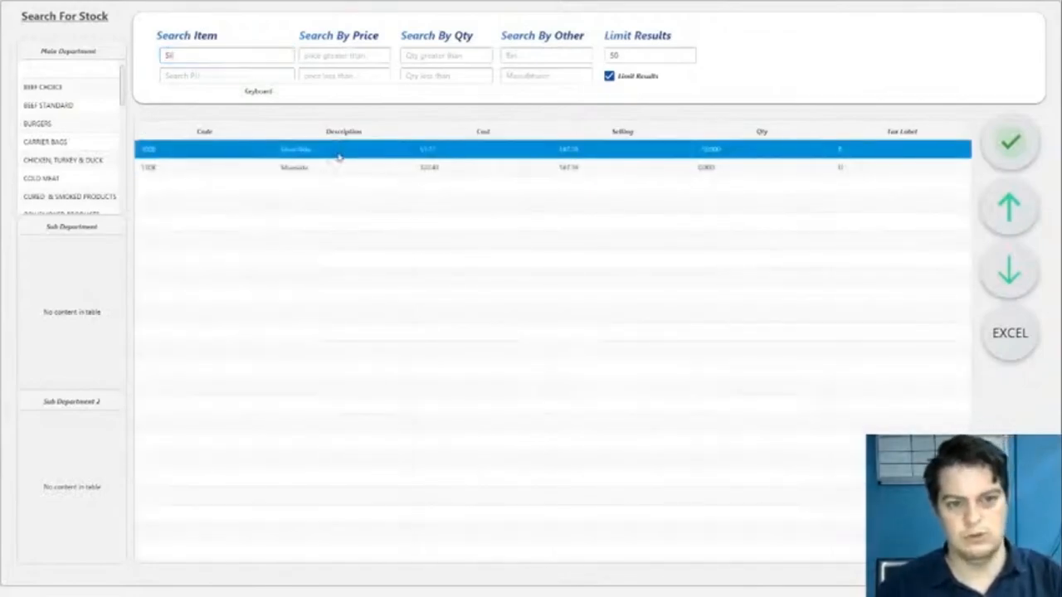
pyautogui.doubleClick(338, 157)
pyautogui.click(138, 147)
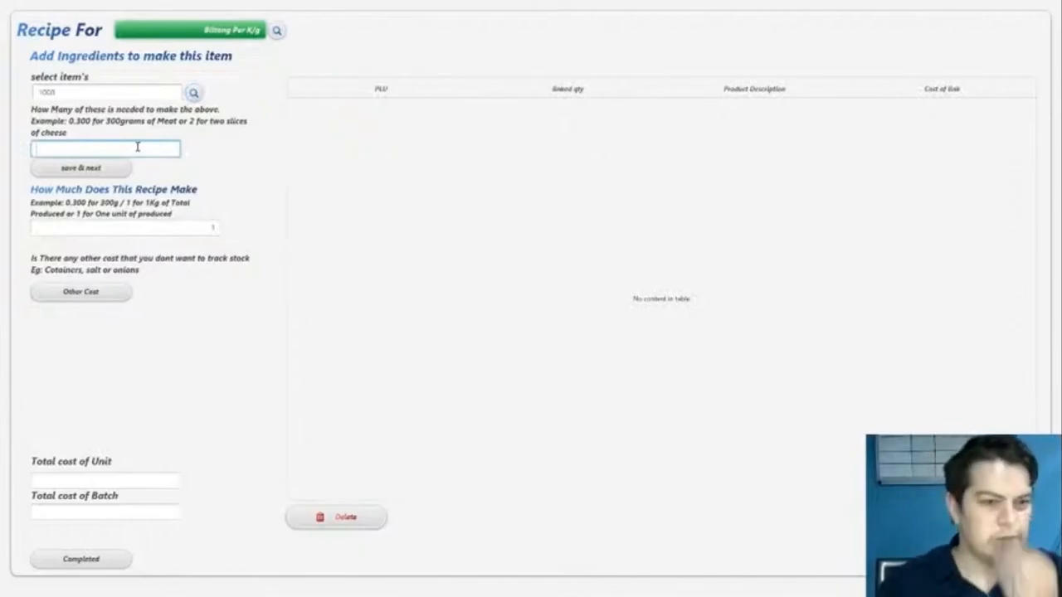
pyautogui.click(206, 225)
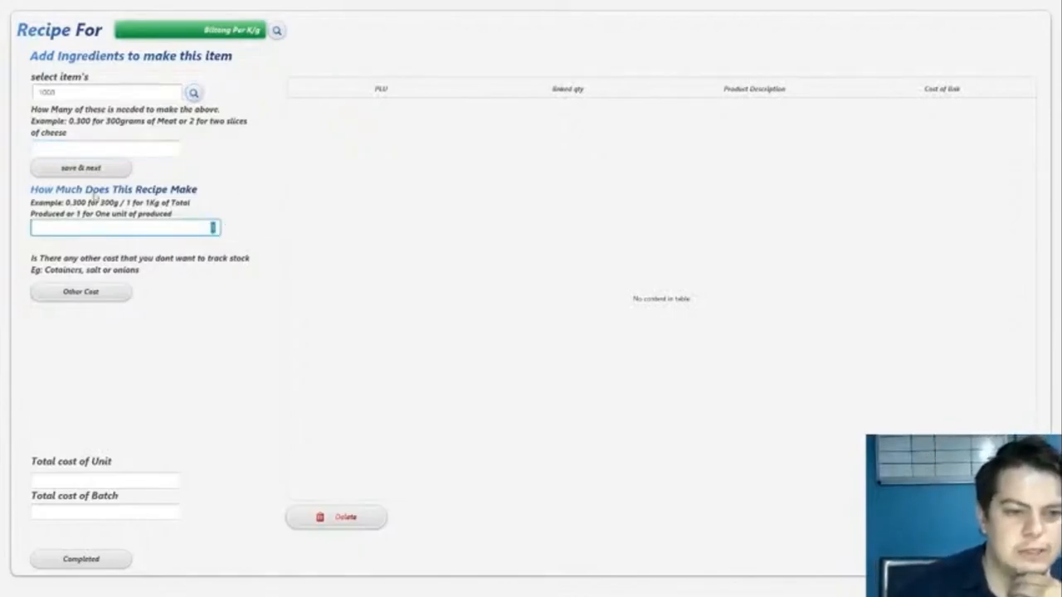
pyautogui.click(103, 151)
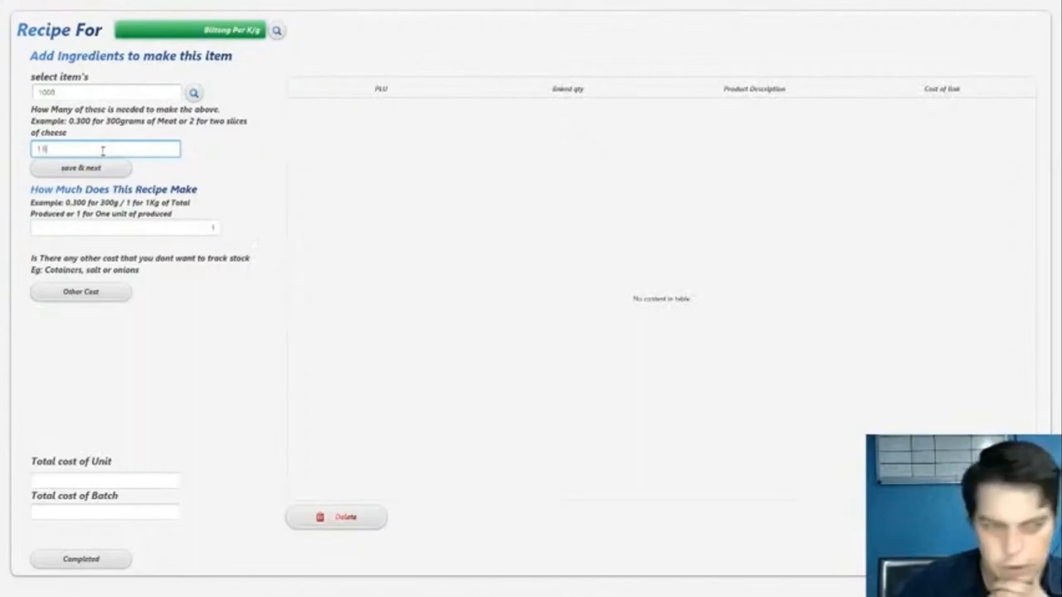
# - Compare the Silver Side quantity needed with the quantity the biltong recipe makes
pyautogui.moveTo(75, 151); pyautogui.dragTo(6, 156)
pyautogui.click(210, 224)
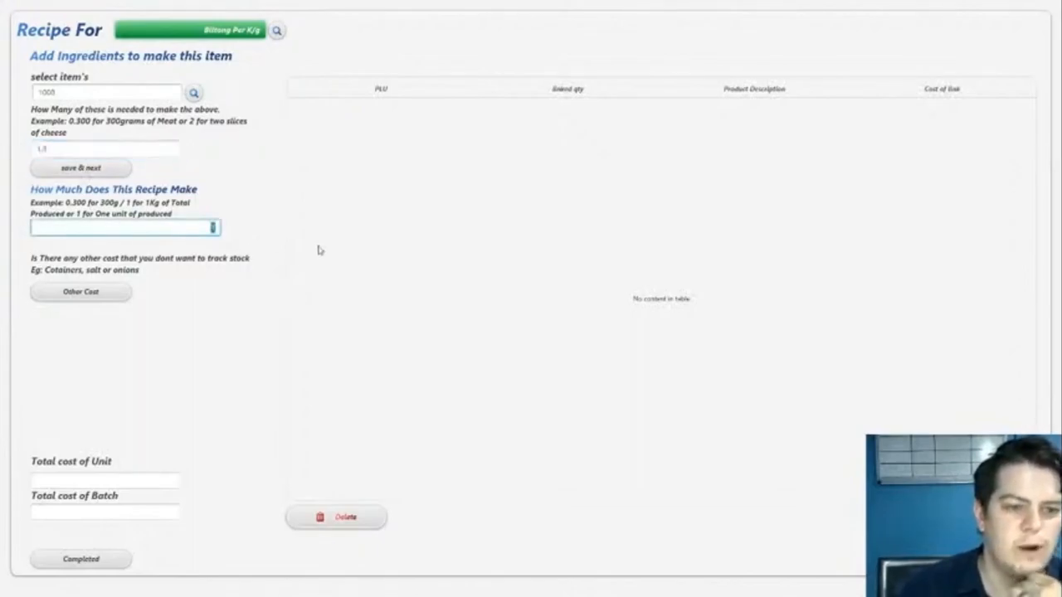
pyautogui.click(135, 150)
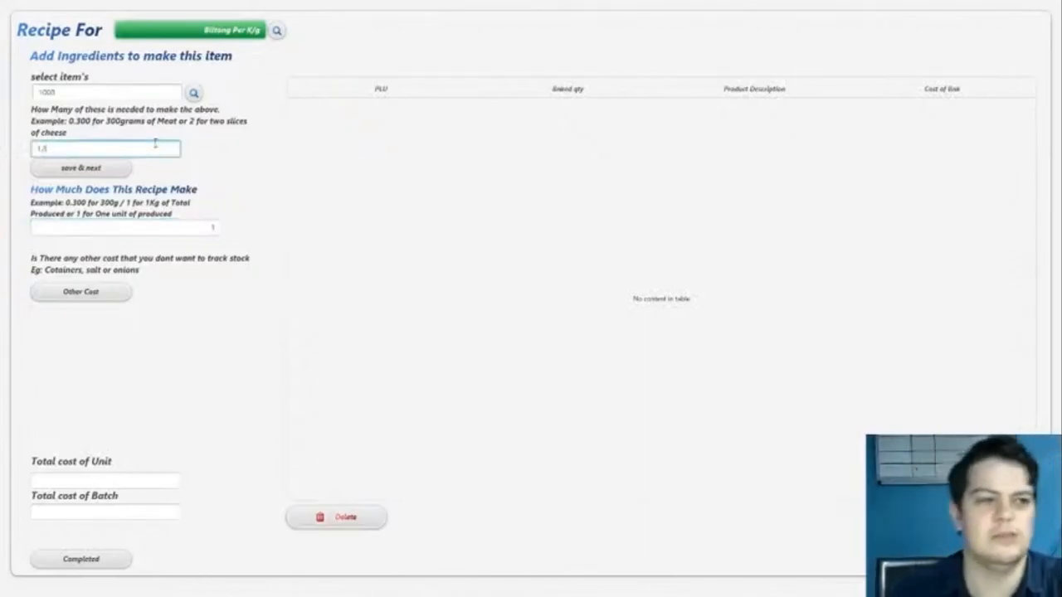
pyautogui.moveTo(58, 151); pyautogui.dragTo(30, 153)
pyautogui.click(46, 148)
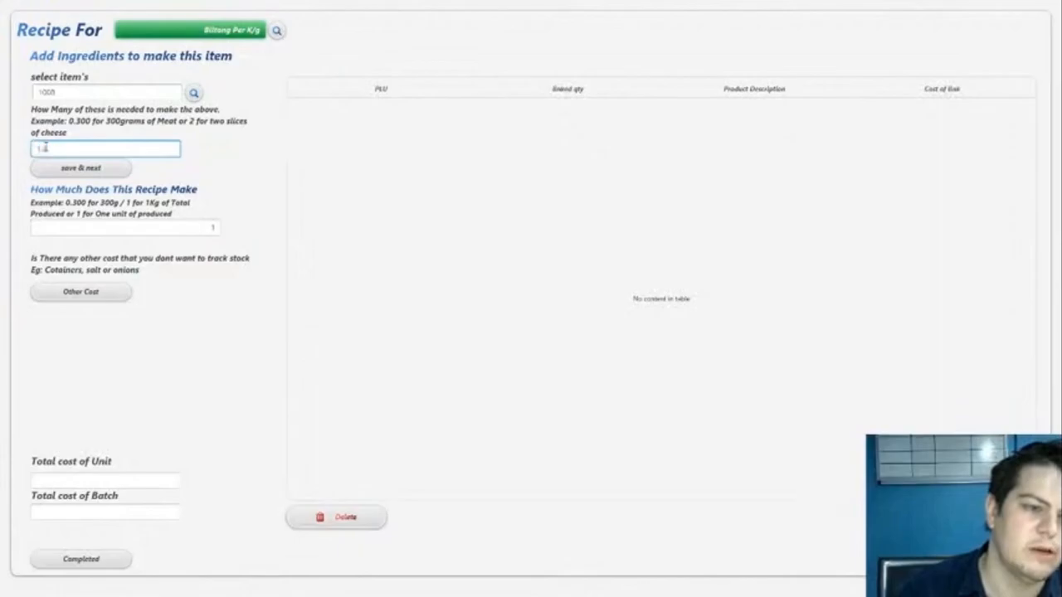
pyautogui.moveTo(42, 149); pyautogui.dragTo(71, 148)
pyautogui.click(71, 148)
pyautogui.click(186, 231)
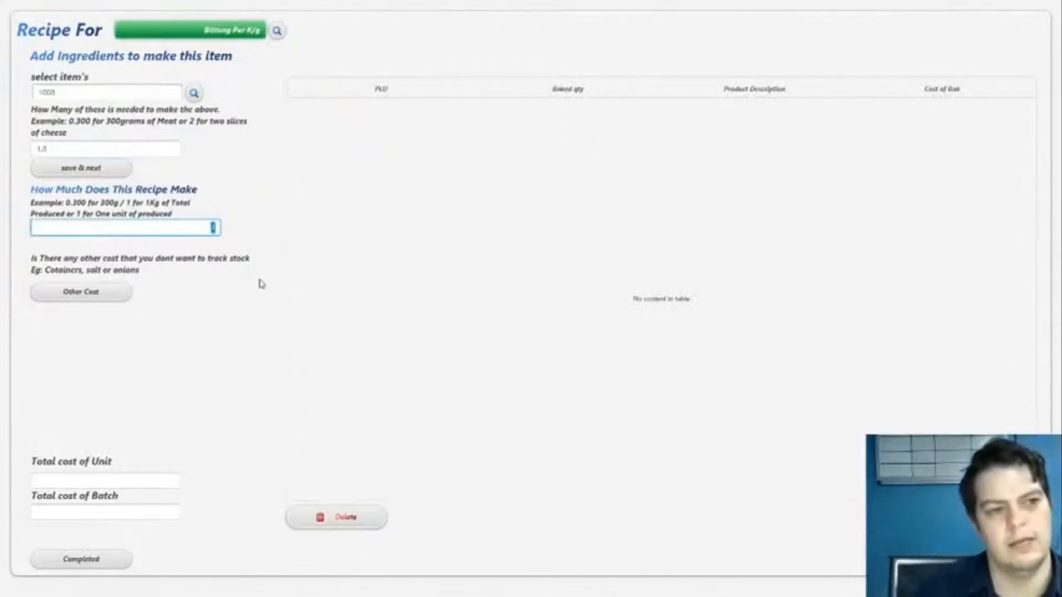
# - Add the Silver Side ingredient to the Biltong Per K/g recipe and review its line and the quantity the recipe makes
pyautogui.click(73, 169)
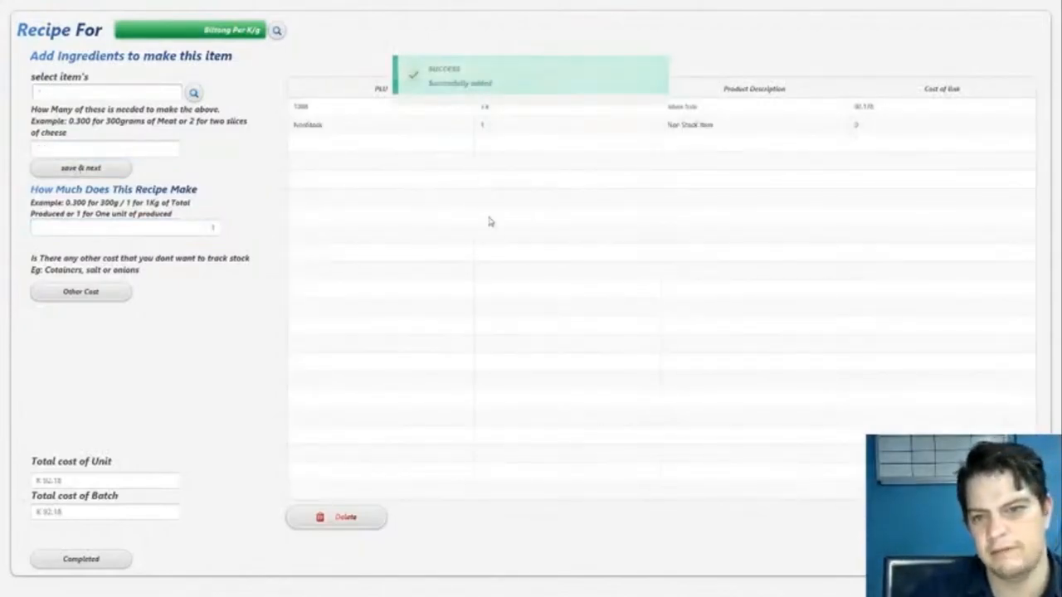
pyautogui.click(829, 113)
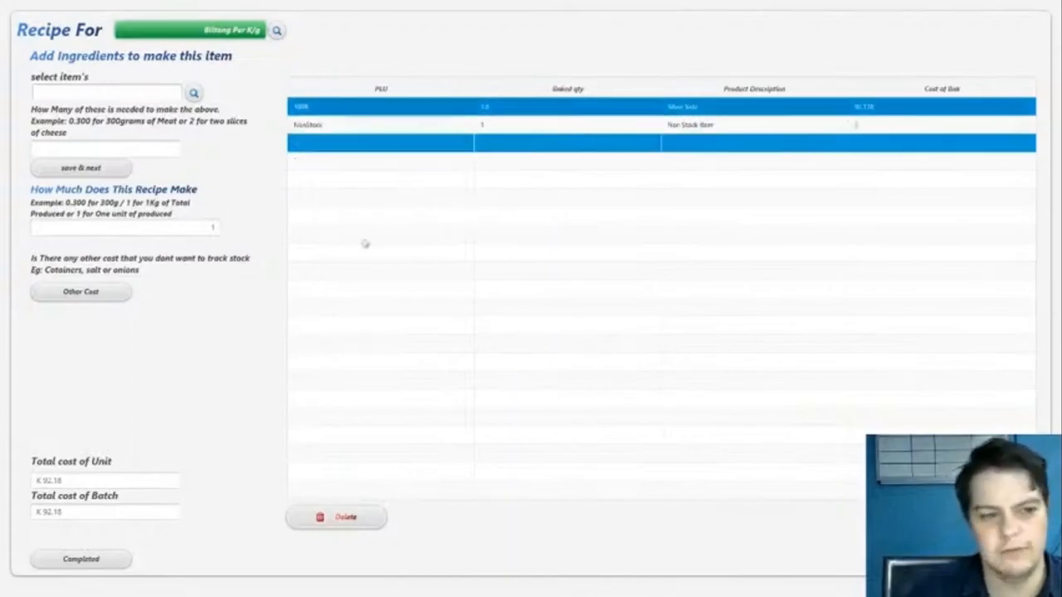
pyautogui.click(199, 227)
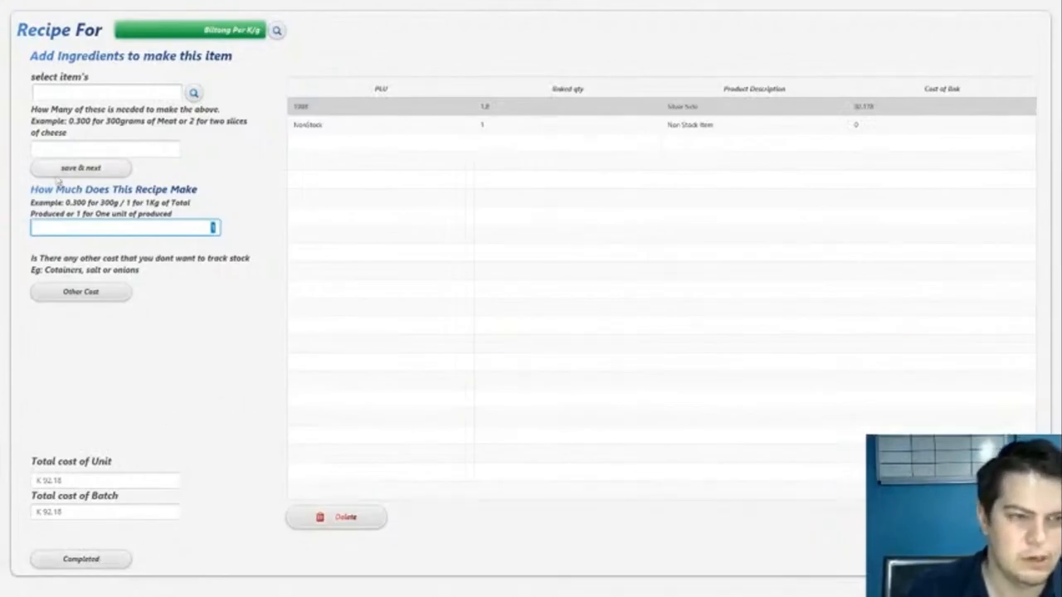
# - Search the stock for "spic" and choose FO SHO SPICE ORIGINAL as the next biltong ingredient
pyautogui.click(193, 93)
pyautogui.click(202, 56)
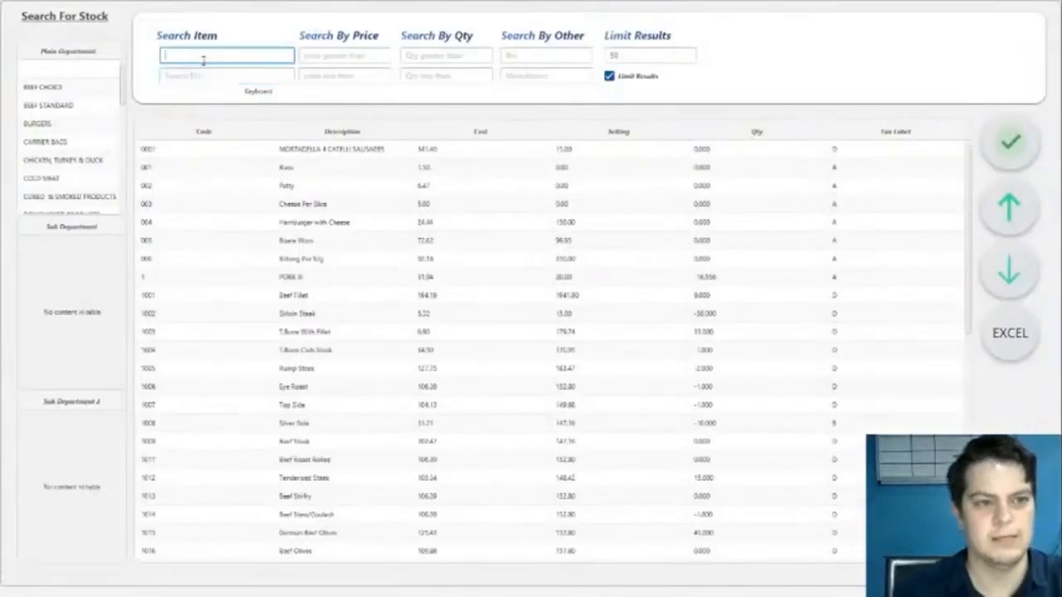
pyautogui.write('spic')
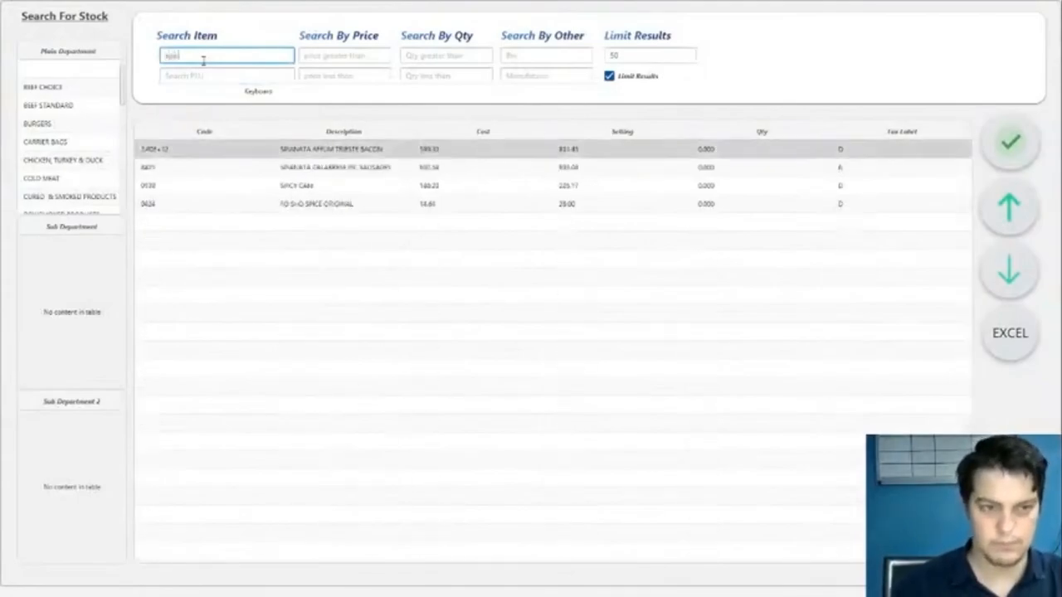
pyautogui.click(349, 150)
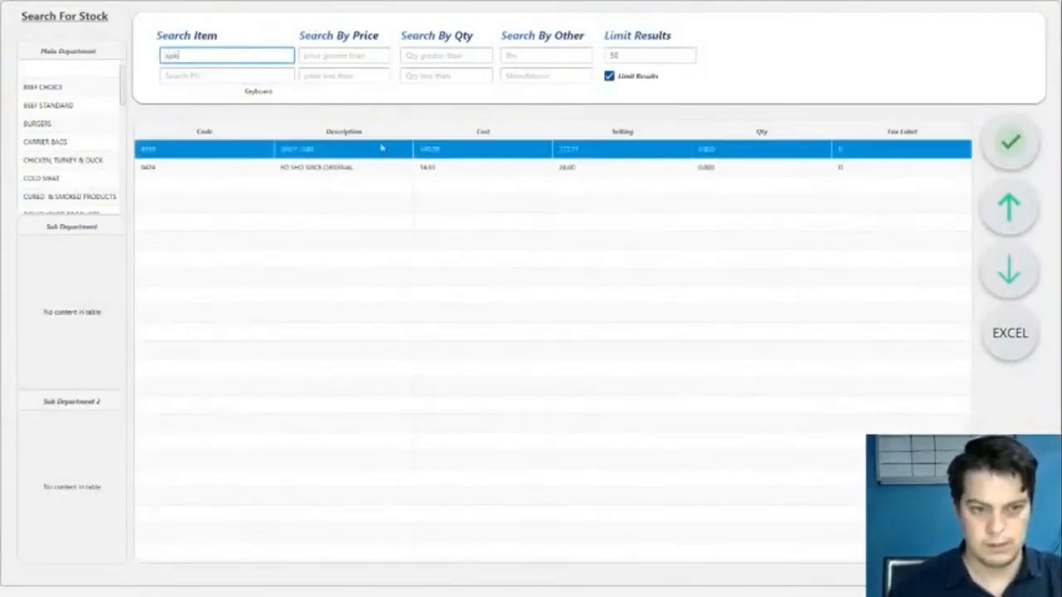
pyautogui.click(344, 167)
pyautogui.doubleClick(344, 167)
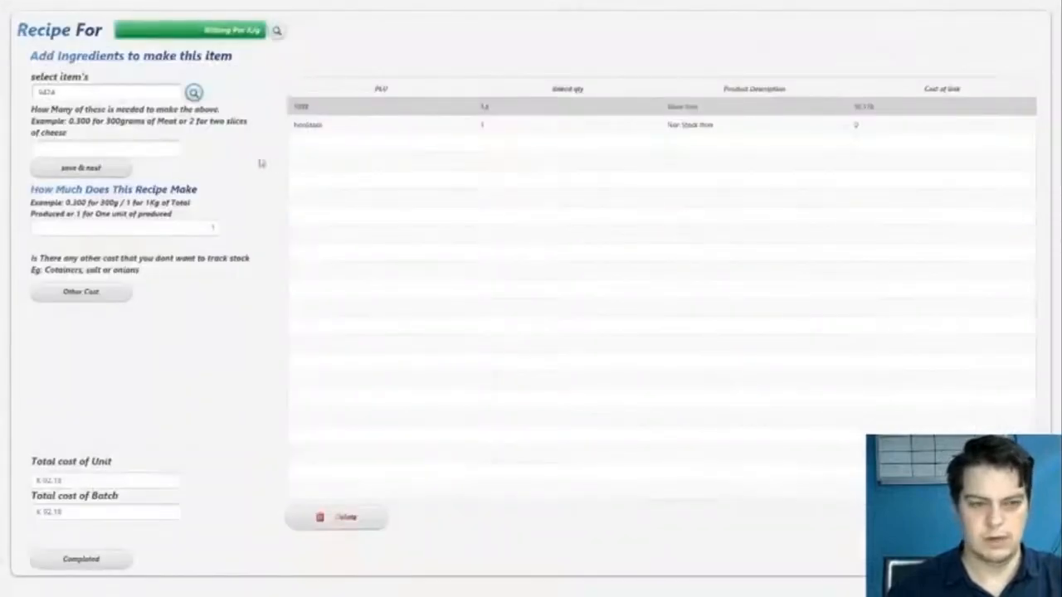
# - Set the spice quantity needed to 0.01 and add the spice to the biltong recipe
pyautogui.click(110, 145)
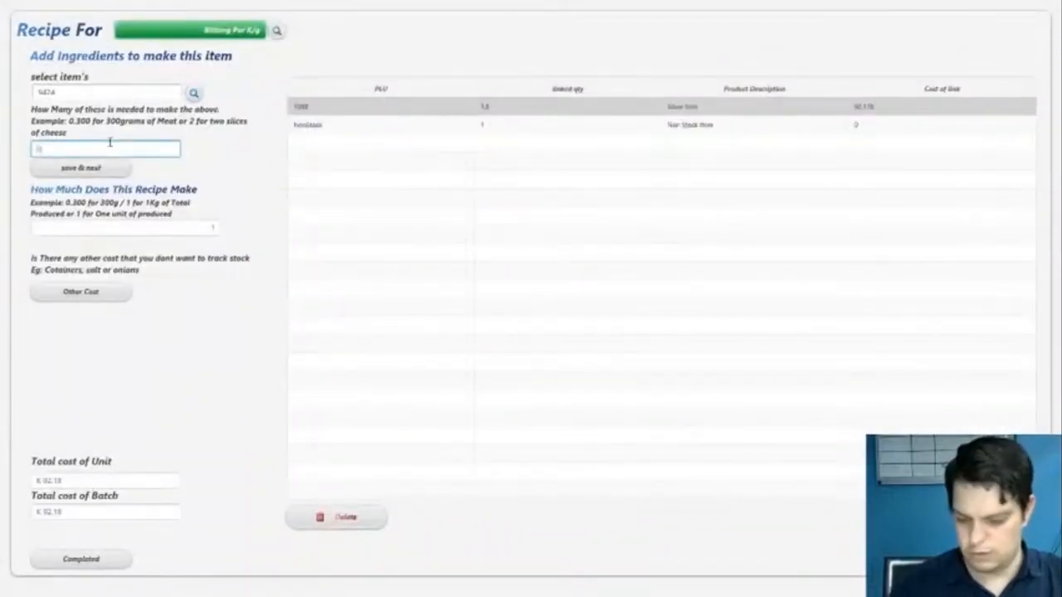
pyautogui.write('0.6')
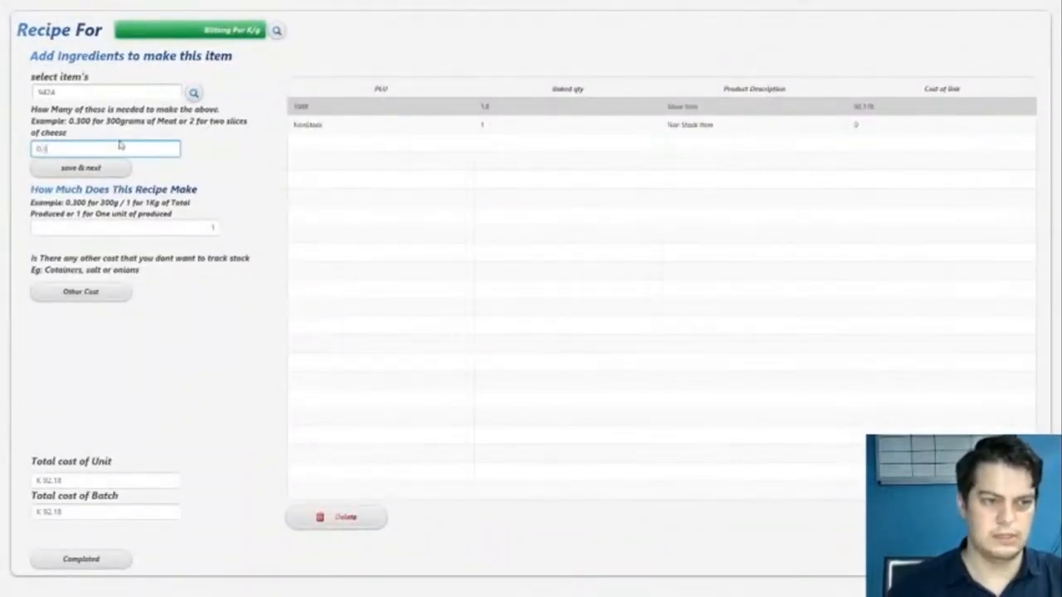
pyautogui.doubleClick(103, 149)
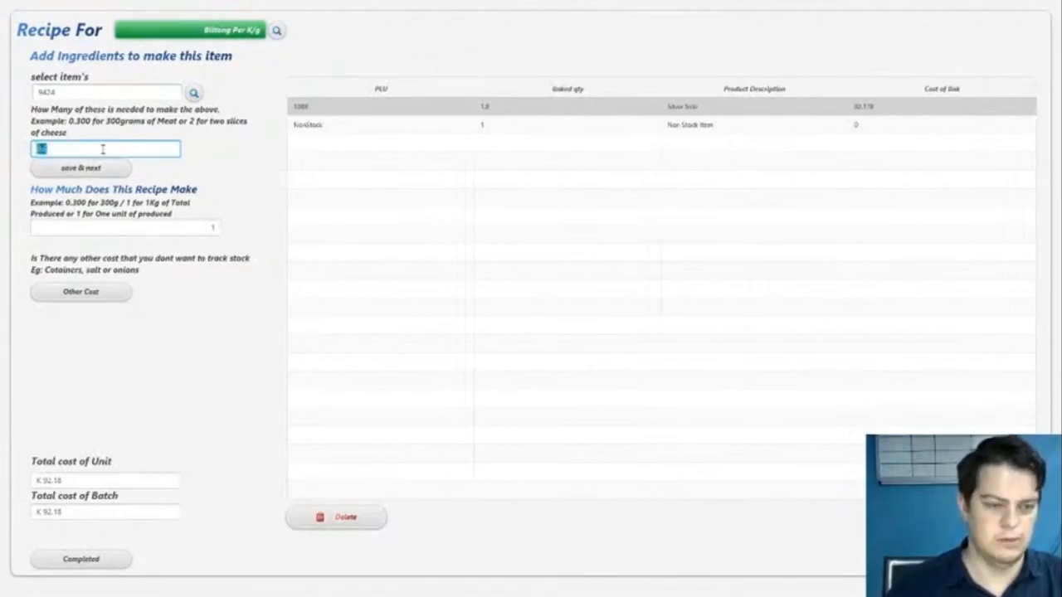
pyautogui.write('0')
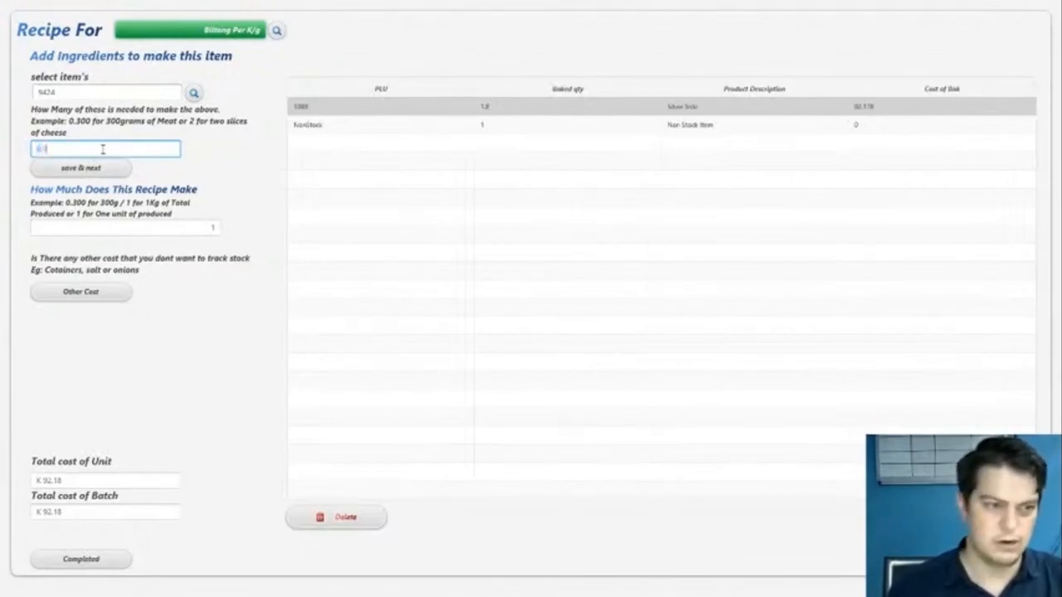
pyautogui.write('.01')
pyautogui.click(90, 168)
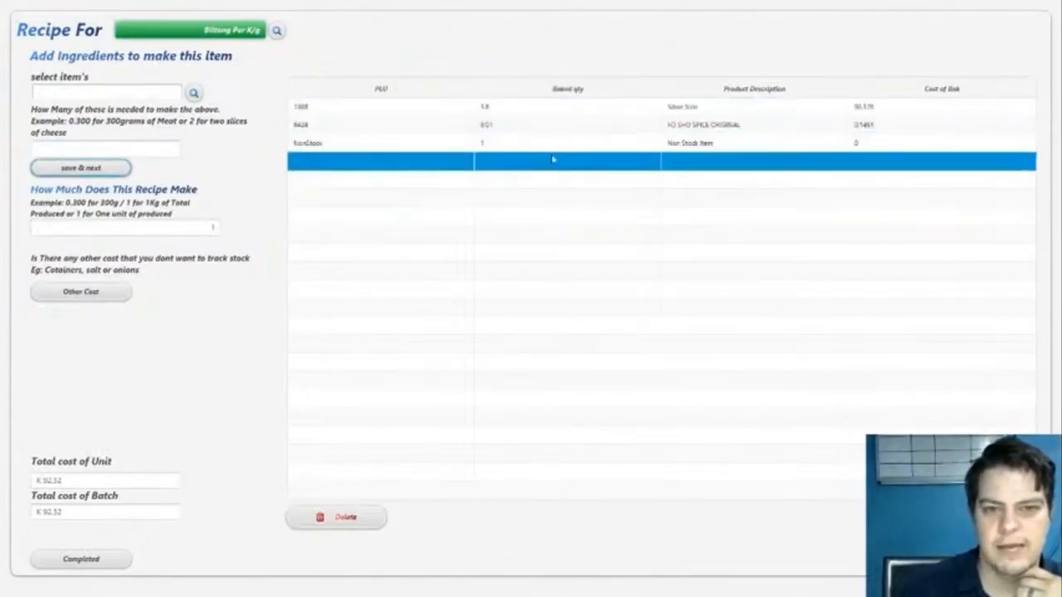
# - Complete the biltong recipe and save the stock item, reopening the same item to review its details
pyautogui.click(83, 560)
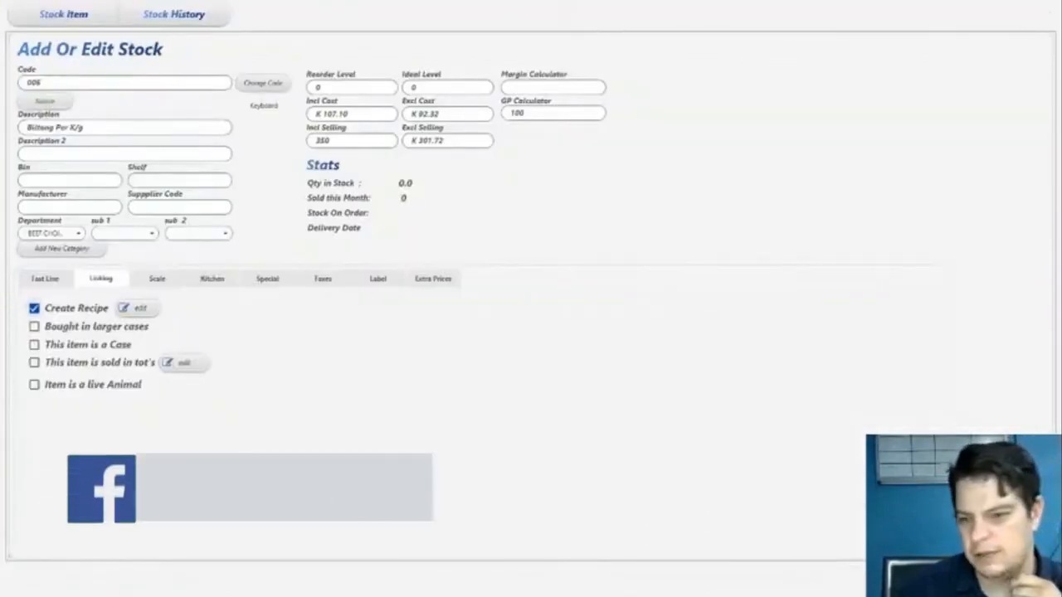
pyautogui.click(946, 539)
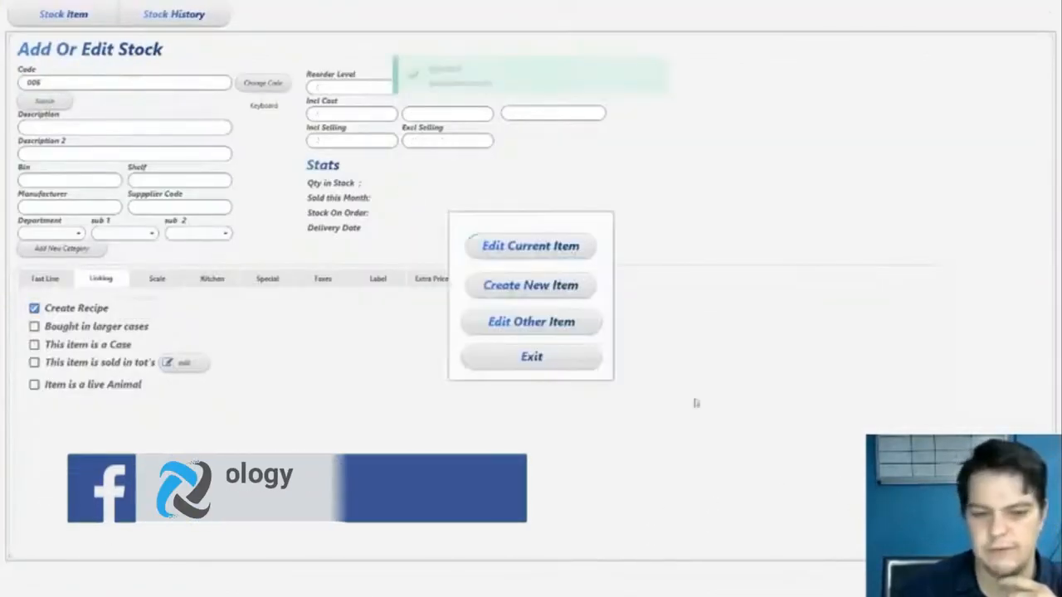
pyautogui.click(535, 246)
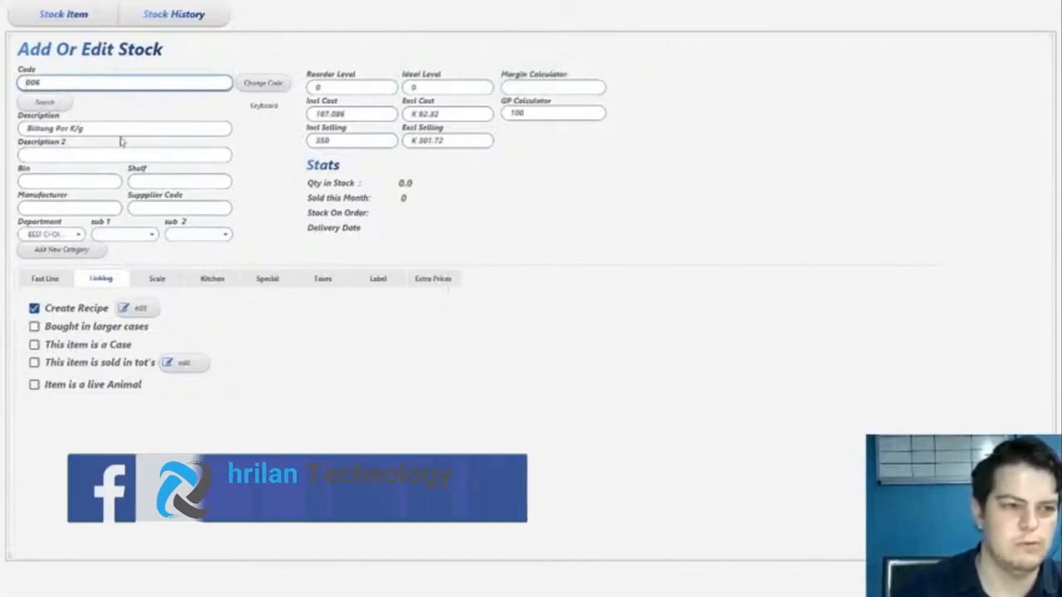
pyautogui.tripleClick(81, 129)
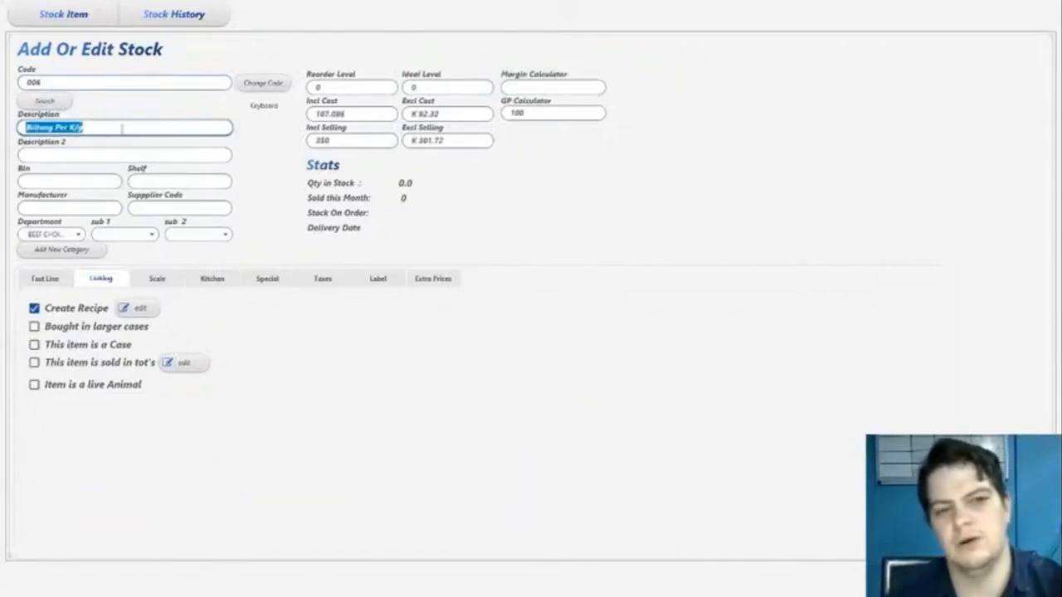
pyautogui.click(410, 190)
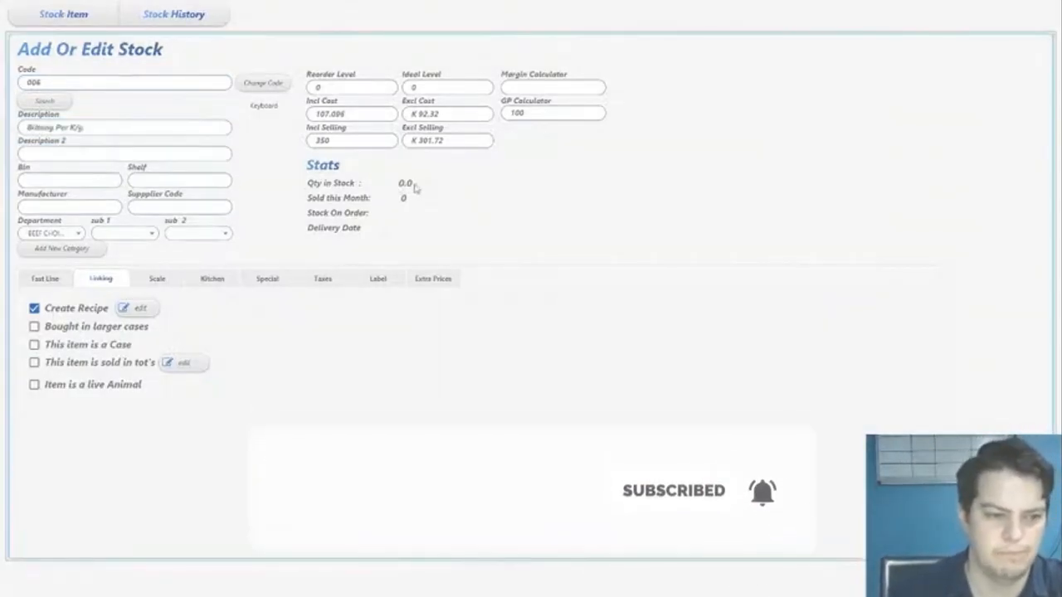